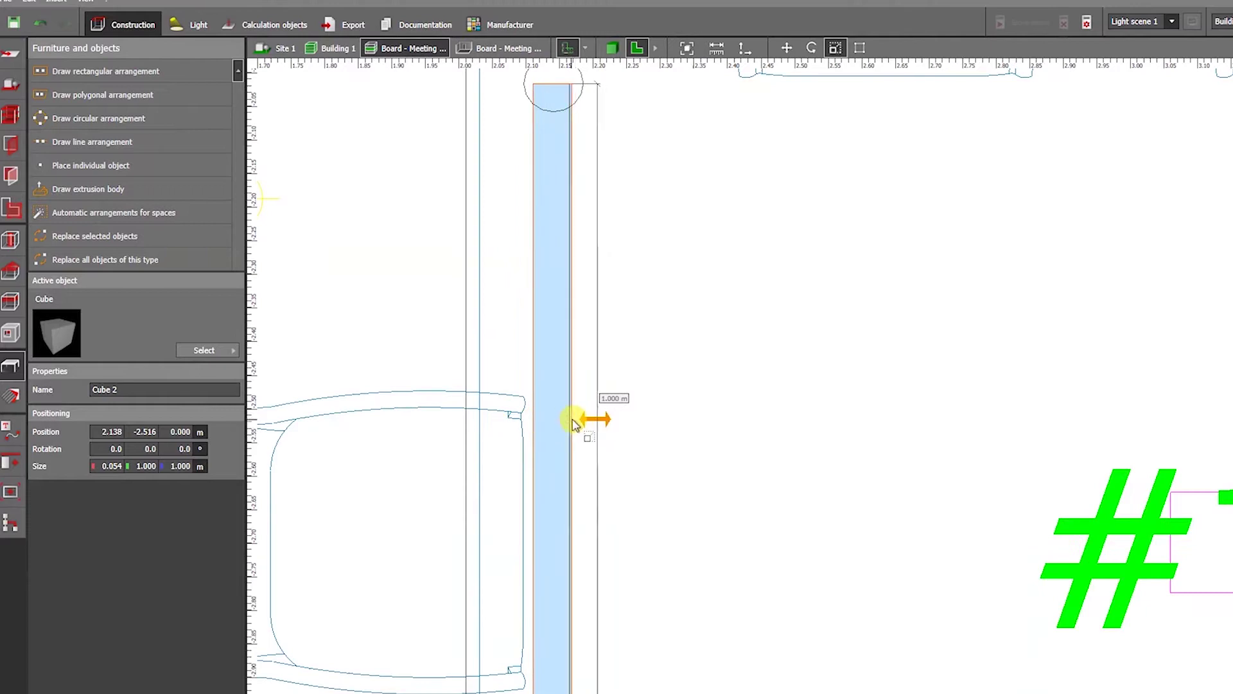
Resize the cube panel between the legs at the table's end to 0.057 by 1.290 m, with a height of 0.843 m
left_click(639, 46)
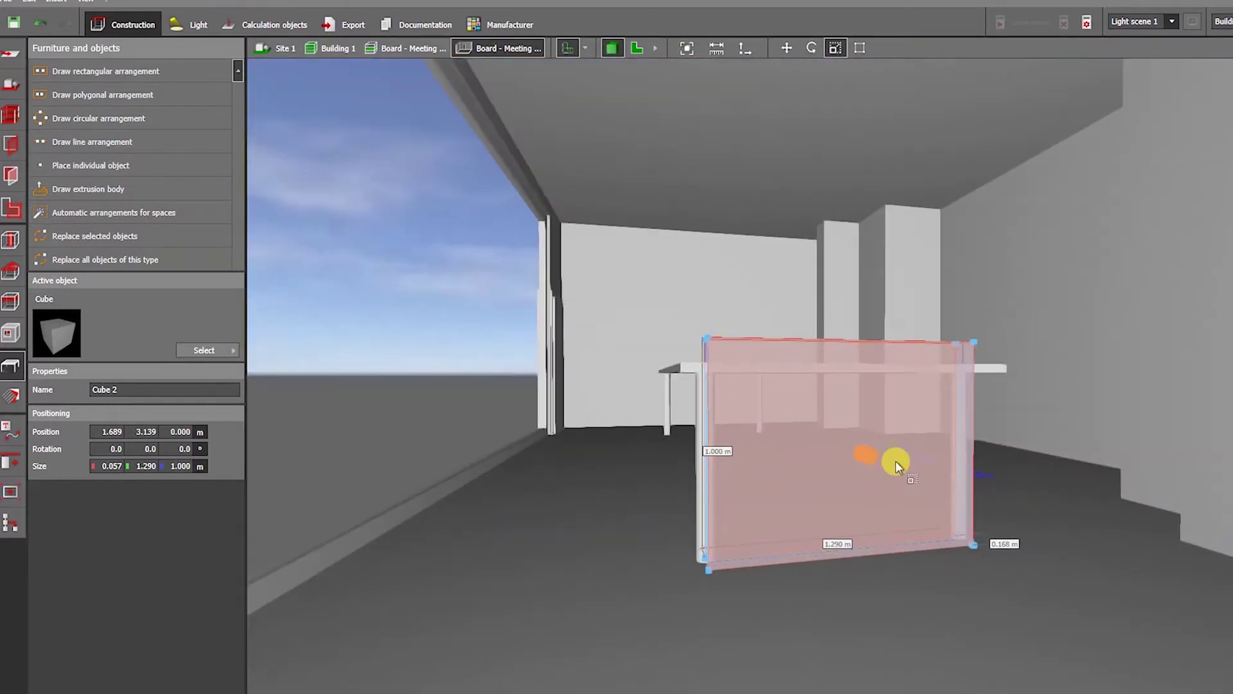
right_click_drag(895, 460, 1057, 473)
key("Escape")
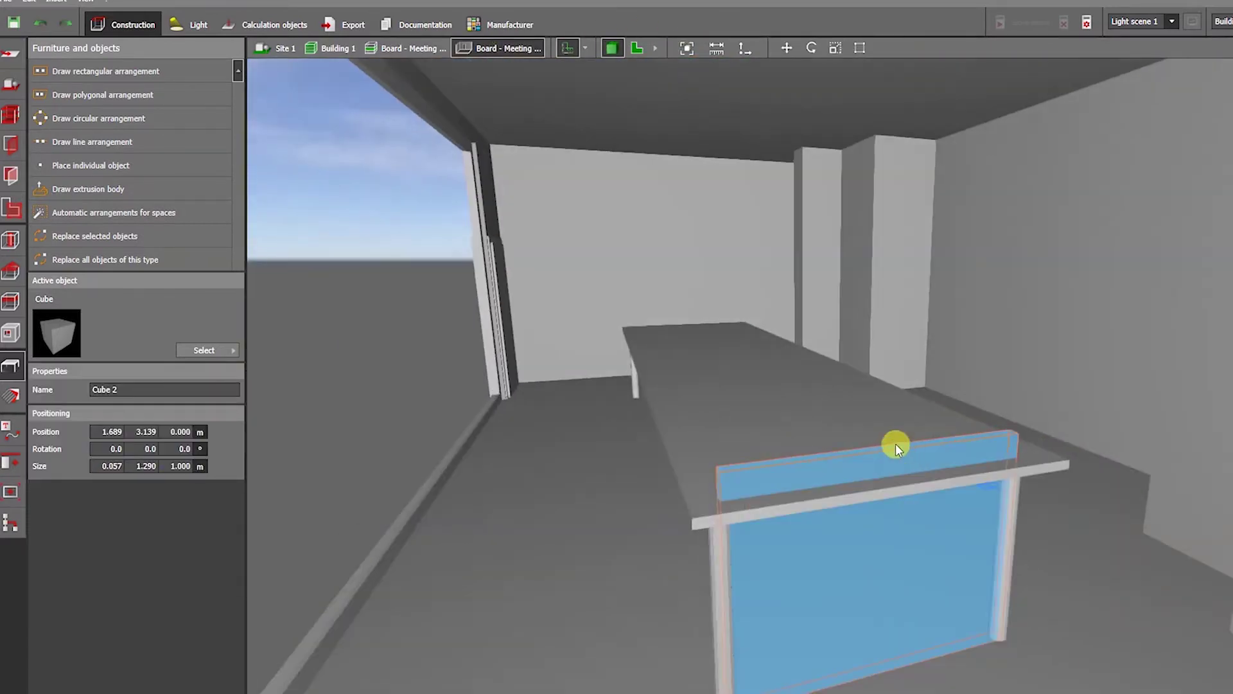
right_click_drag(901, 449, 817, 71)
left_click_drag(929, 572, 928, 573)
key("Escape")
Copy the cube panel and place the duplicate between the legs at the opposite end of the meeting table
right_click_drag(929, 573, 796, 350)
left_click(1084, 340)
key("ctrl+c")
key("ctrl+v")
left_click_drag(986, 371, 275, 371)
left_click(636, 48)
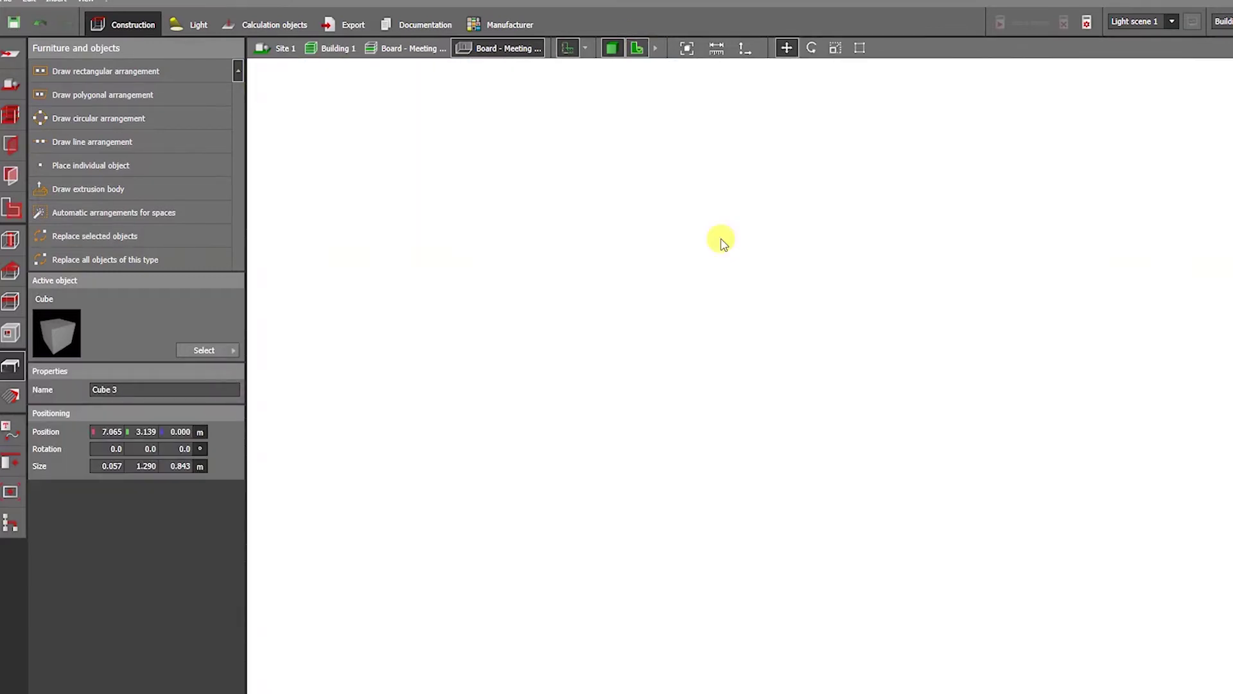
left_click(410, 49)
scroll(683, 308, "down", 2)
scroll(1092, 366, "up", 3)
middle_click_drag(1093, 366, 823, 322)
scroll(823, 322, "up", 6)
left_click(808, 305)
scroll(880, 406, "down", 5)
Examine the table with both end panels and the whole meeting room in 3D and in plan
left_click(611, 47)
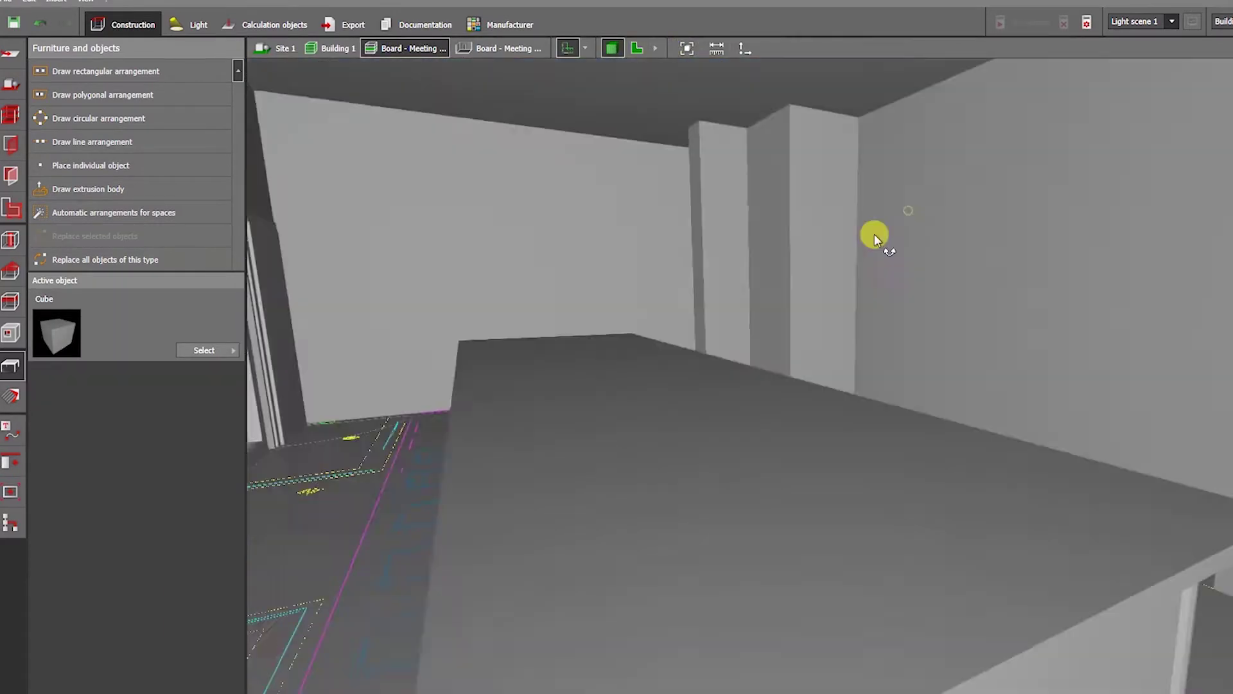
right_click_drag(874, 235, 787, 333)
left_click(636, 48)
scroll(807, 424, "up", 1)
middle_click_drag(807, 424, 852, 489)
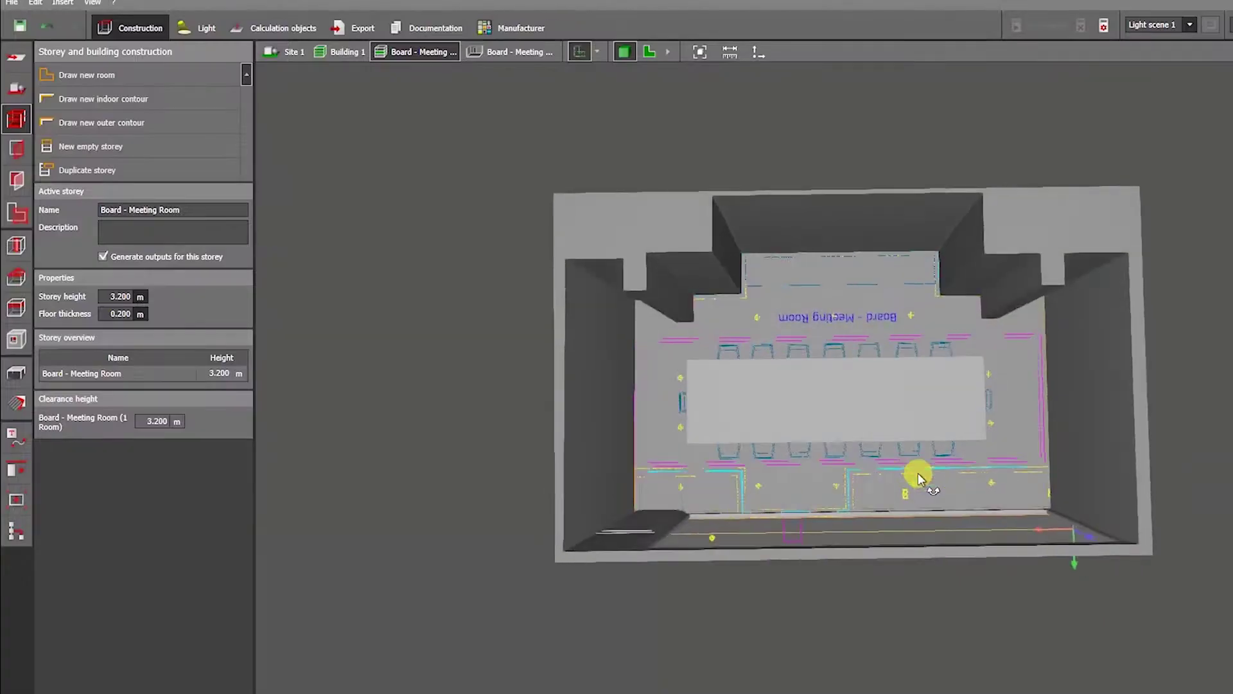
mouse_move(918, 476)
right_mouse_down()
mouse_move(848, 361)
mouse_move(674, 342)
mouse_move(820, 405)
mouse_move(804, 421)
right_mouse_up()
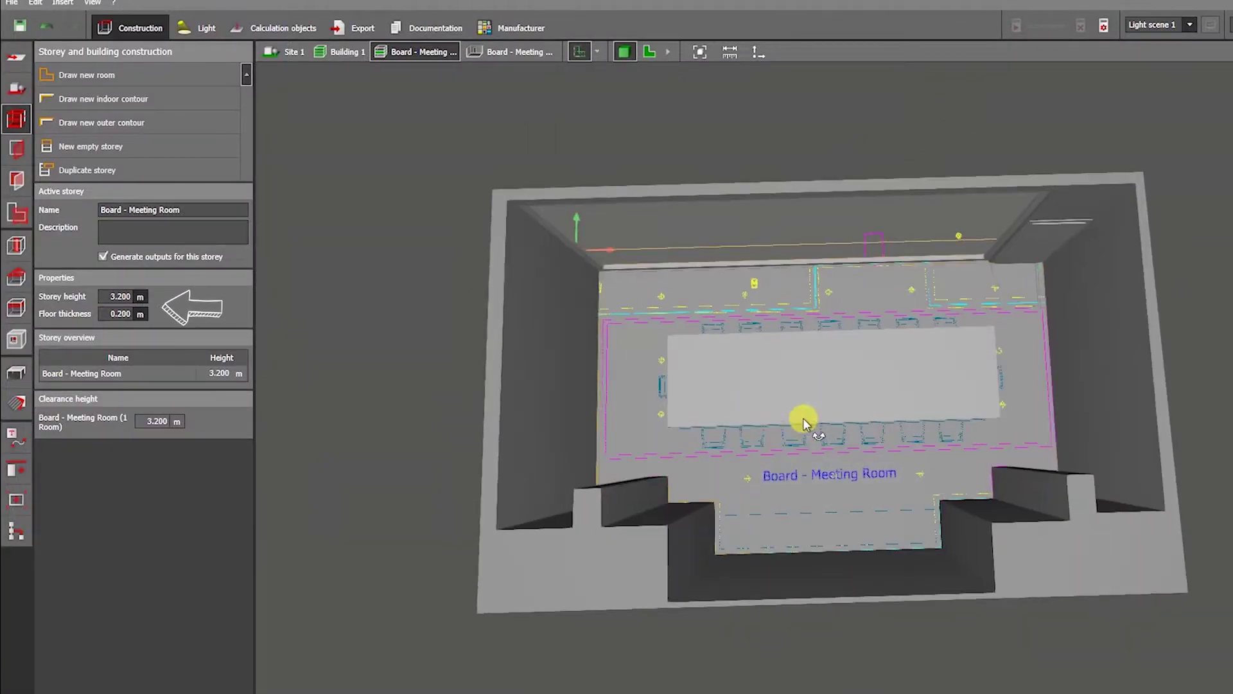
left_click(649, 51)
scroll(784, 413, "down", 5)
middle_click_drag(784, 413, 806, 445)
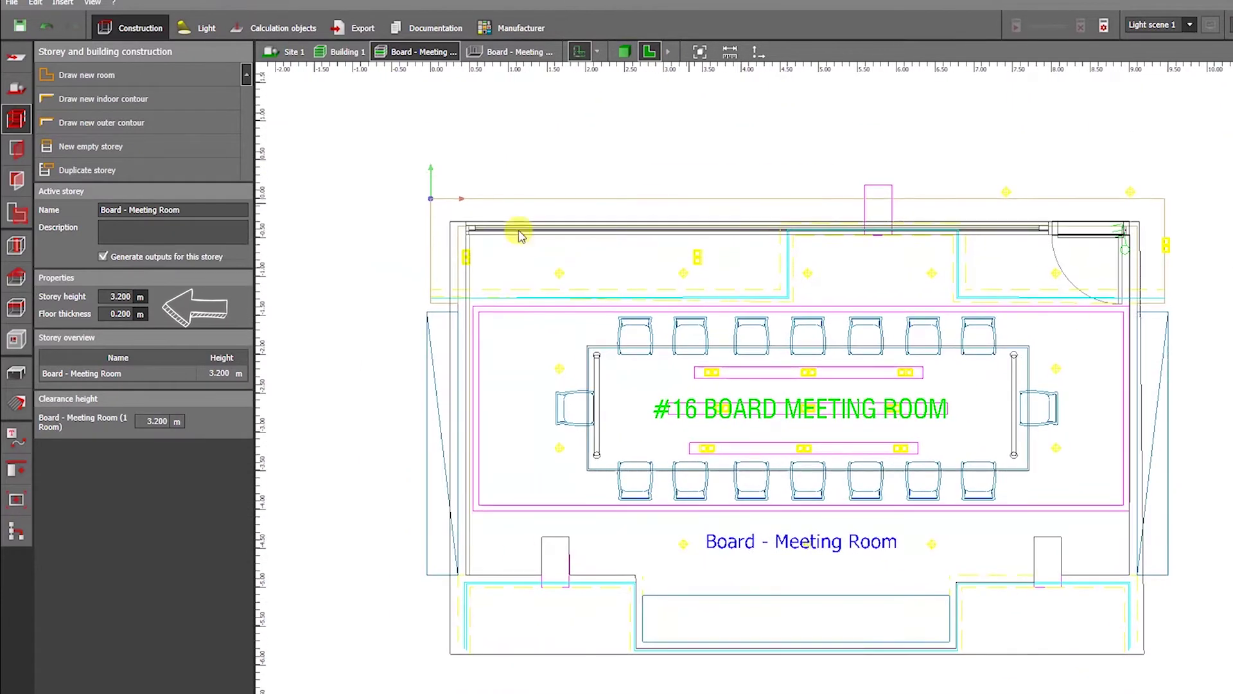
Insert a suspended ceiling into the Board - Meeting Room
left_click(17, 307)
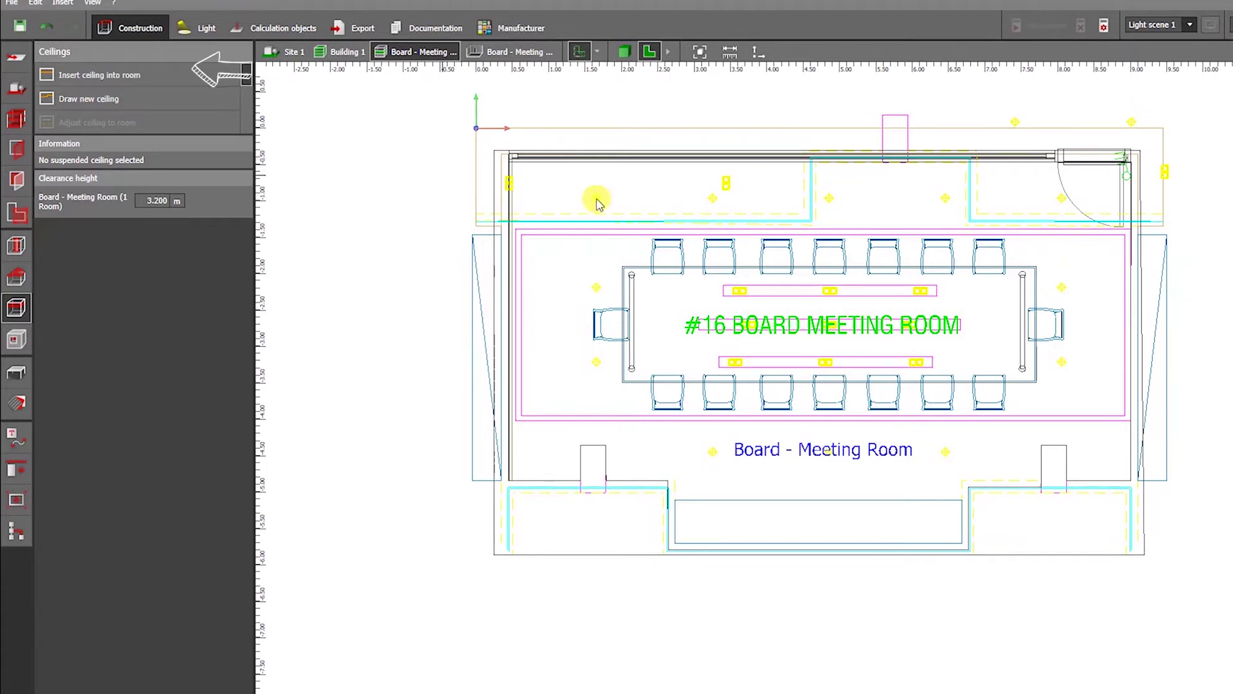
left_click(120, 76)
left_click(744, 275)
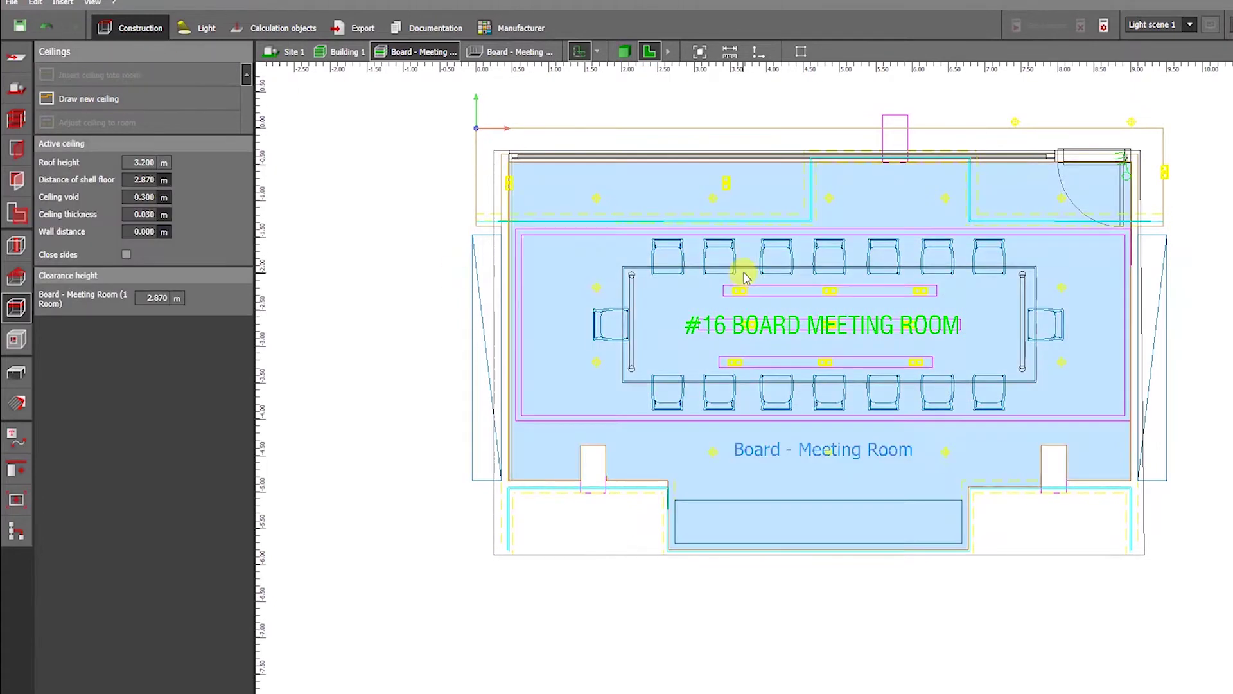
Examine the suspended ceiling in 3D from inside and above the room, and compare it with the floor plan
left_click(624, 53)
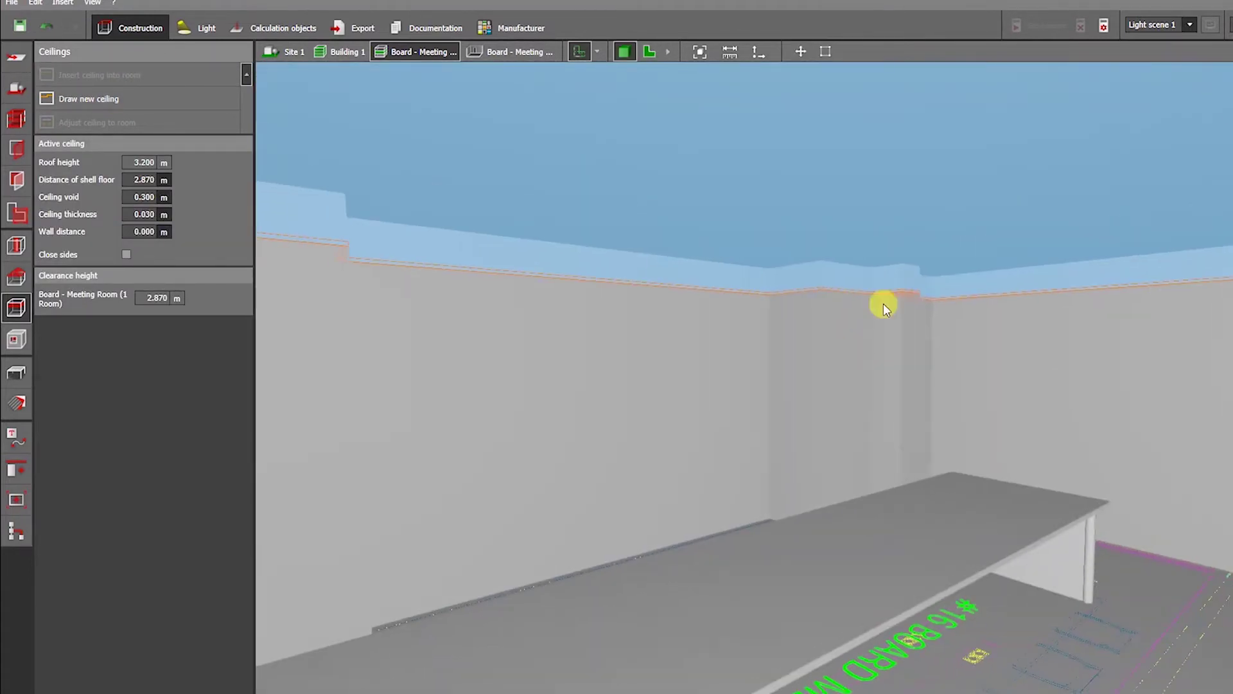
left_click(1020, 214)
left_click(1020, 215)
right_click_drag(1020, 215, 1012, 515)
scroll(1012, 515, "down", 5)
left_click(1073, 384)
right_click_drag(1073, 384, 1073, 409)
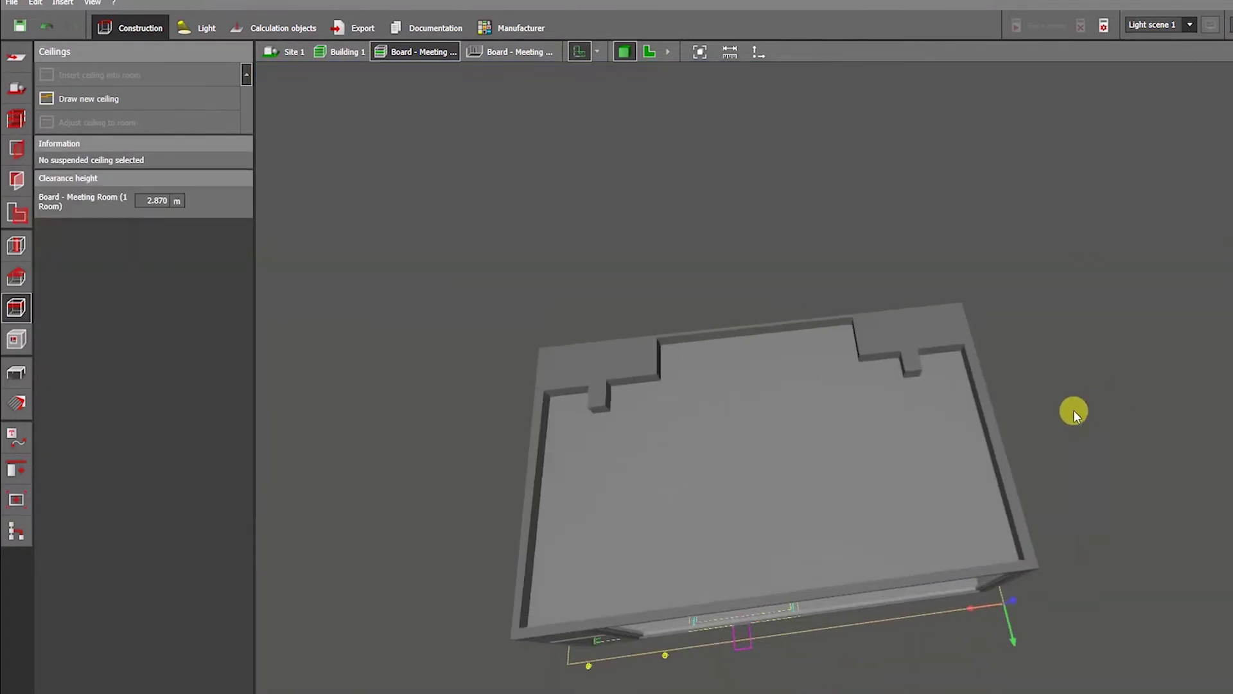
scroll(966, 321, "up", 2)
left_click_drag(966, 321, 732, 305)
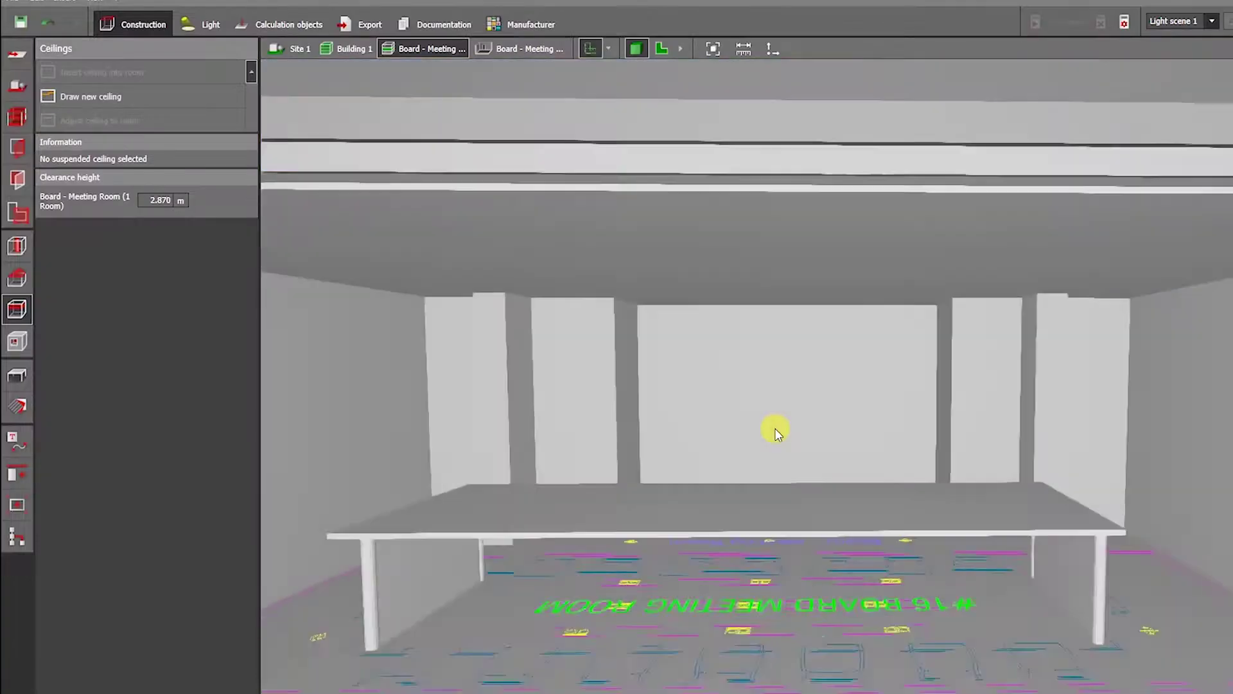
left_click_drag(776, 426, 552, 397)
left_click(662, 48)
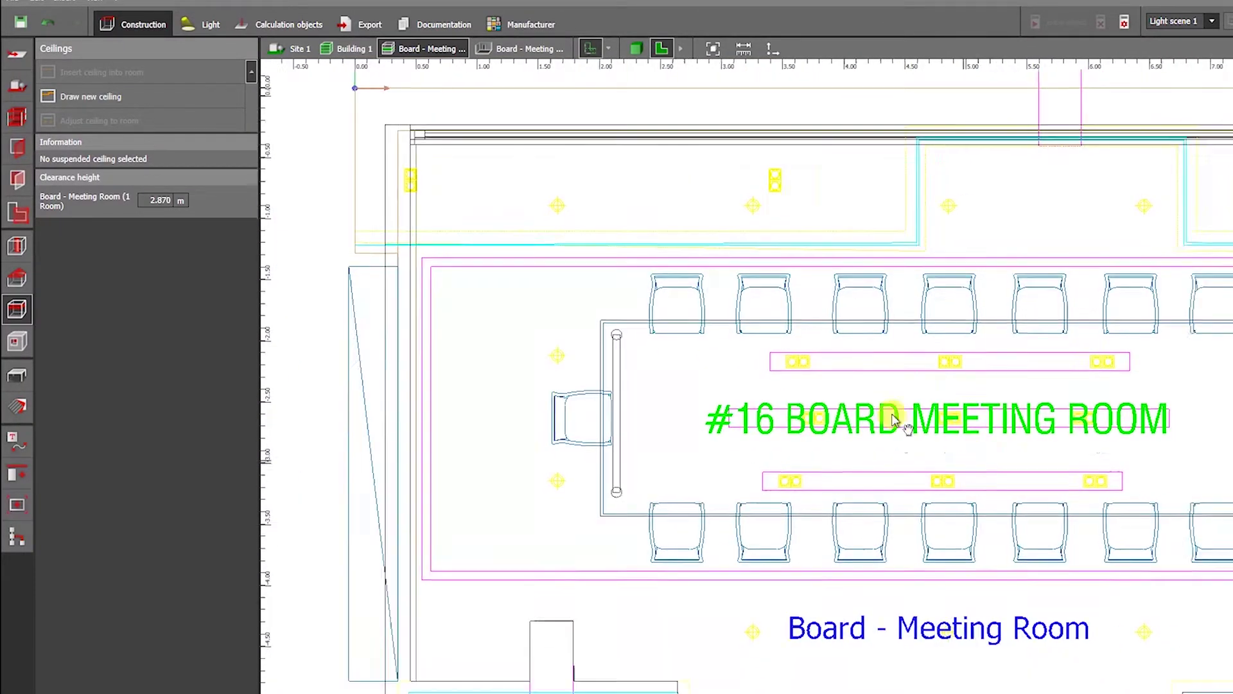
Draw a four-sided polygonal cutout about 2.42 m long in the suspended ceiling and limit its cutting depth to 0.500 m
left_click(638, 50)
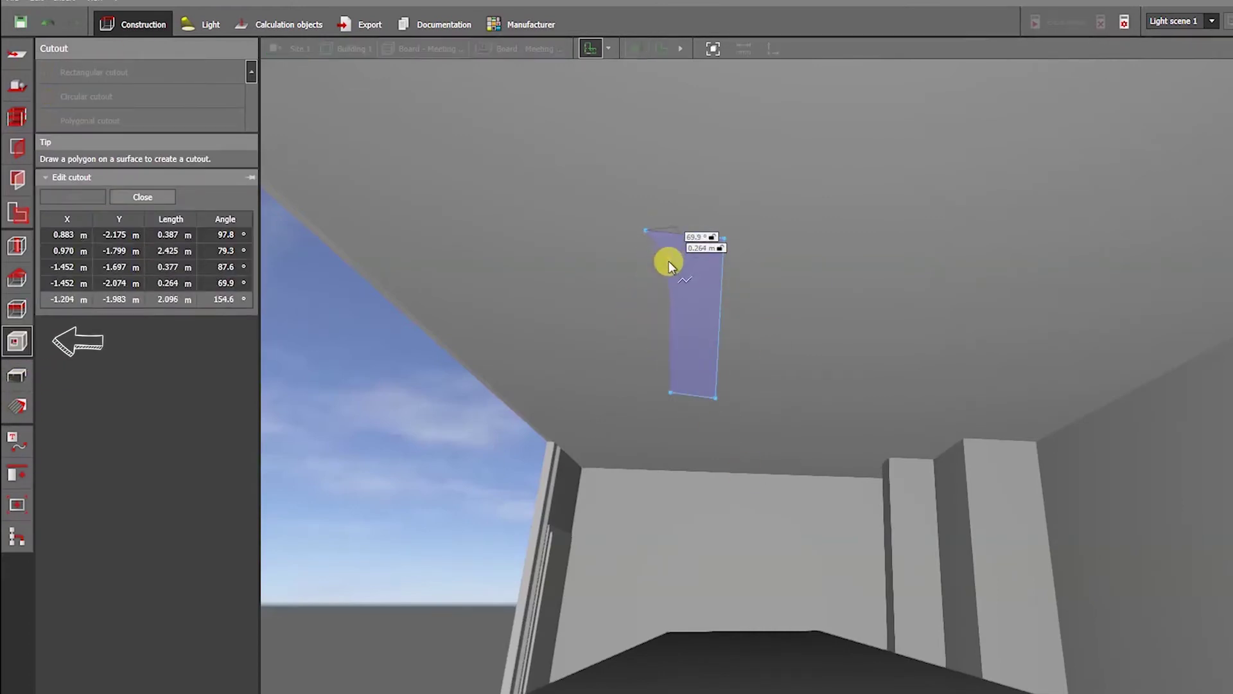
right_click(670, 260)
left_click(713, 270)
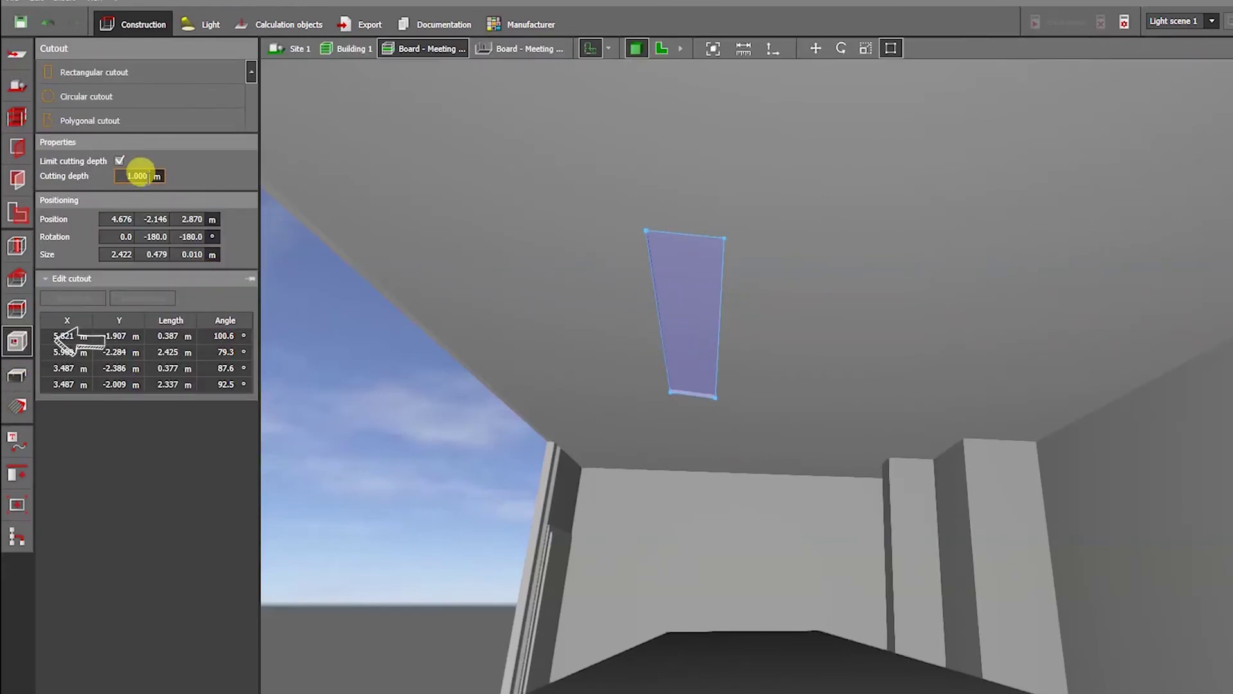
left_click(564, 437)
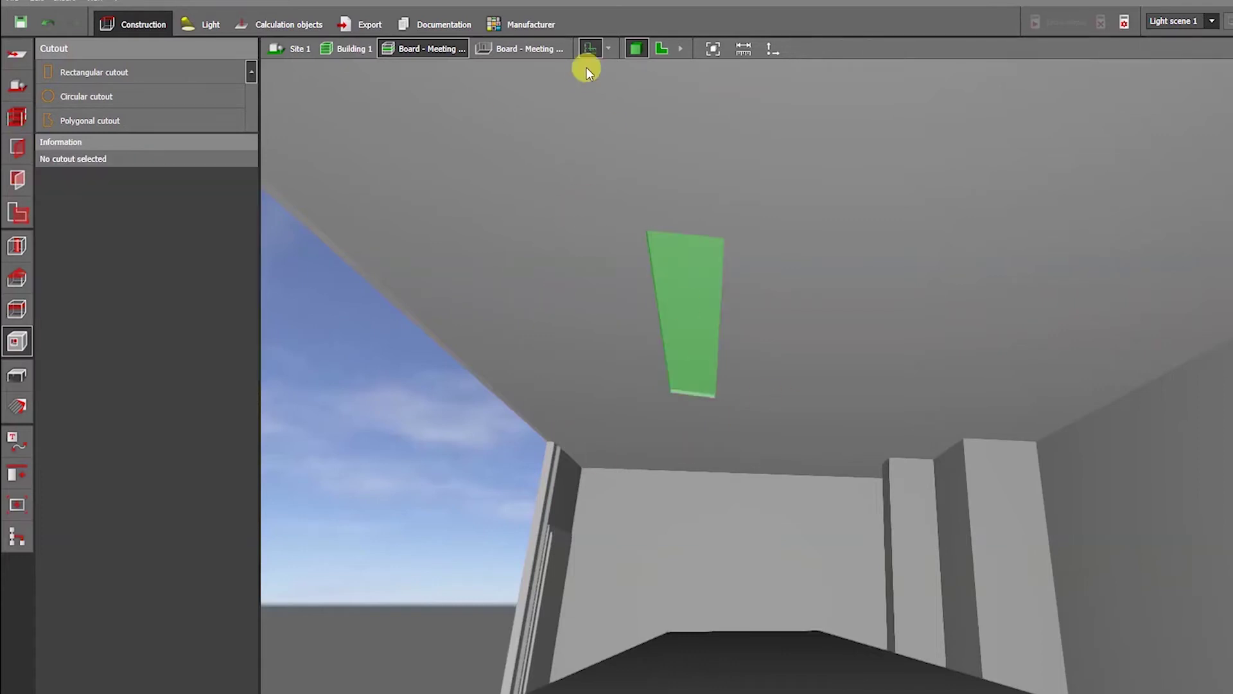
Reshape the ceiling cutout by moving its corner points onto the upper strip luminaire outline in the floor plan
left_click(661, 48)
scroll(765, 205, "up", 1)
left_click(765, 292)
scroll(771, 290, "up", 1)
left_click_drag(954, 217, 1051, 265)
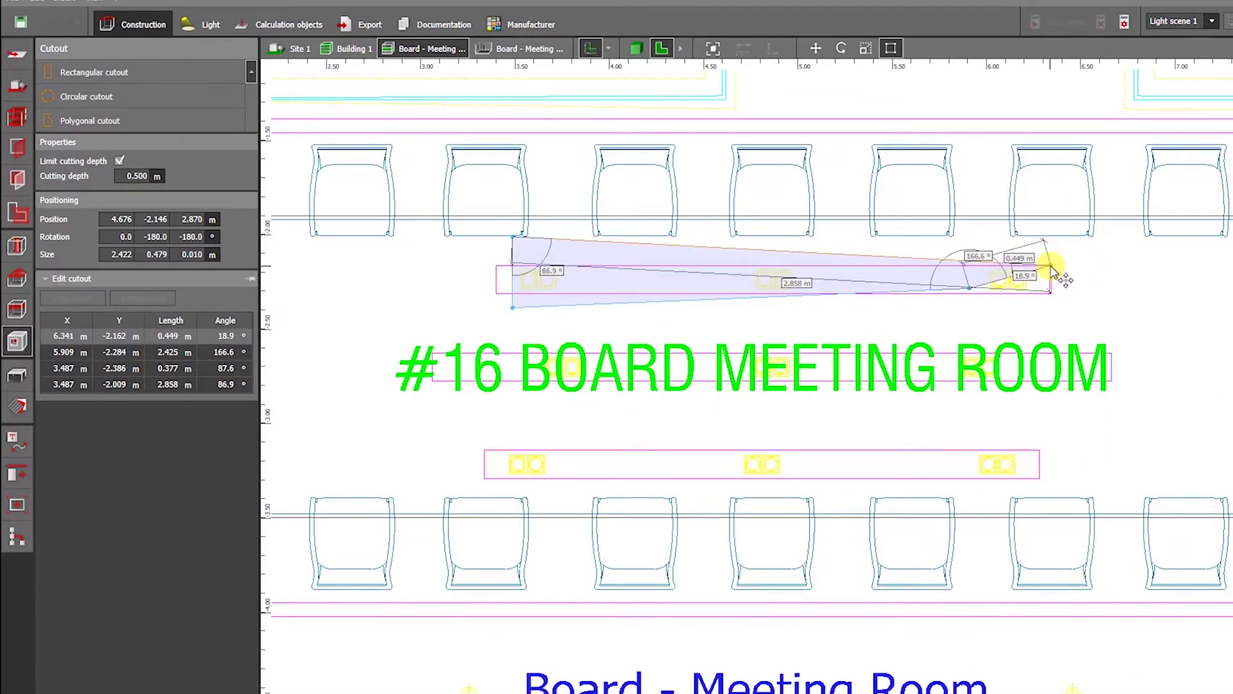
left_click_drag(974, 295, 1051, 293)
scroll(1037, 331, "down", 2)
scroll(1032, 347, "up", 1)
mouse_move(580, 267)
middle_mouse_down()
mouse_move(572, 242)
mouse_move(596, 269)
middle_mouse_up()
left_click(637, 49)
left_click(851, 419)
right_click_drag(747, 406, 592, 348)
left_click(852, 418)
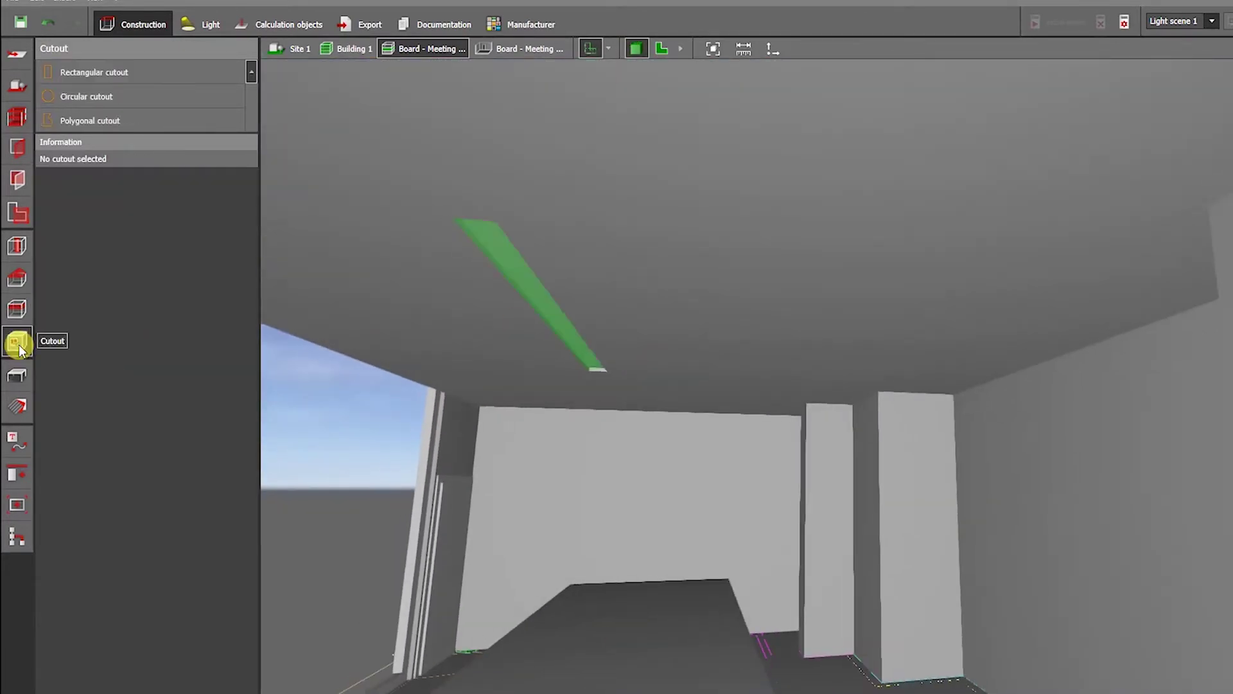
Create a second polygonal ceiling cutout, 2.943 by 0.150 m, on the lower strip luminaire outline and limit its cutting depth to 0.500 m
left_click(793, 243)
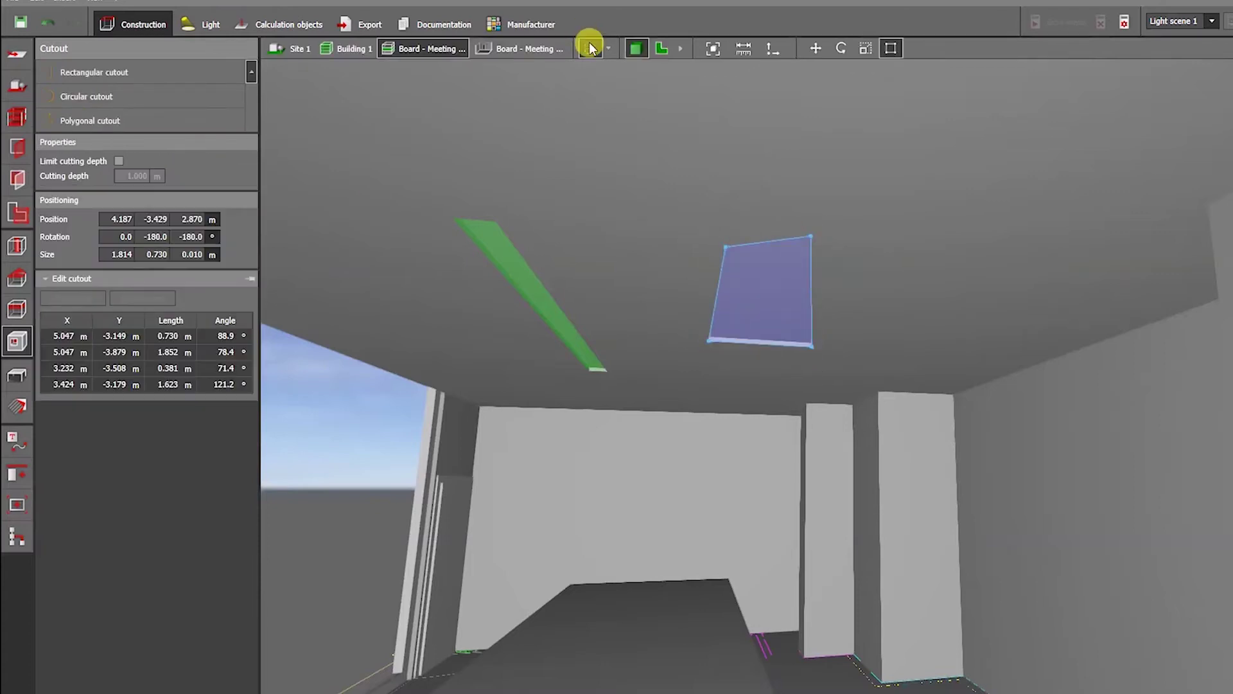
left_click(590, 48)
left_click_drag(576, 472, 1039, 473)
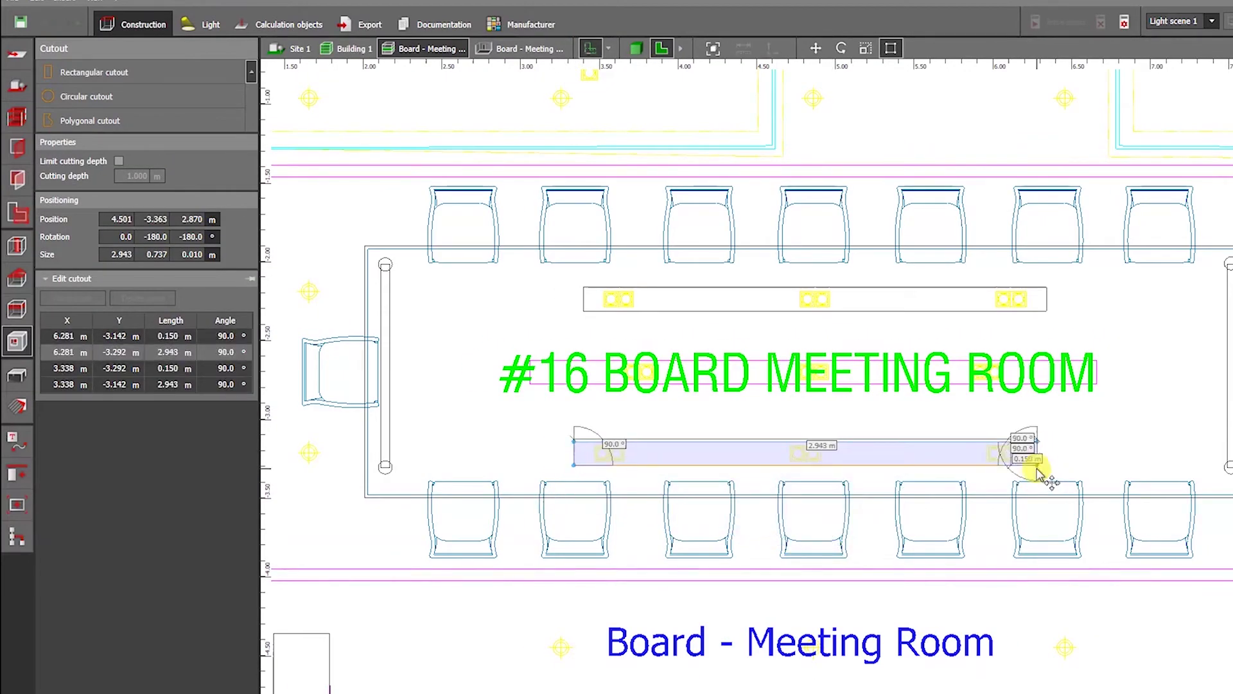
left_click(635, 48)
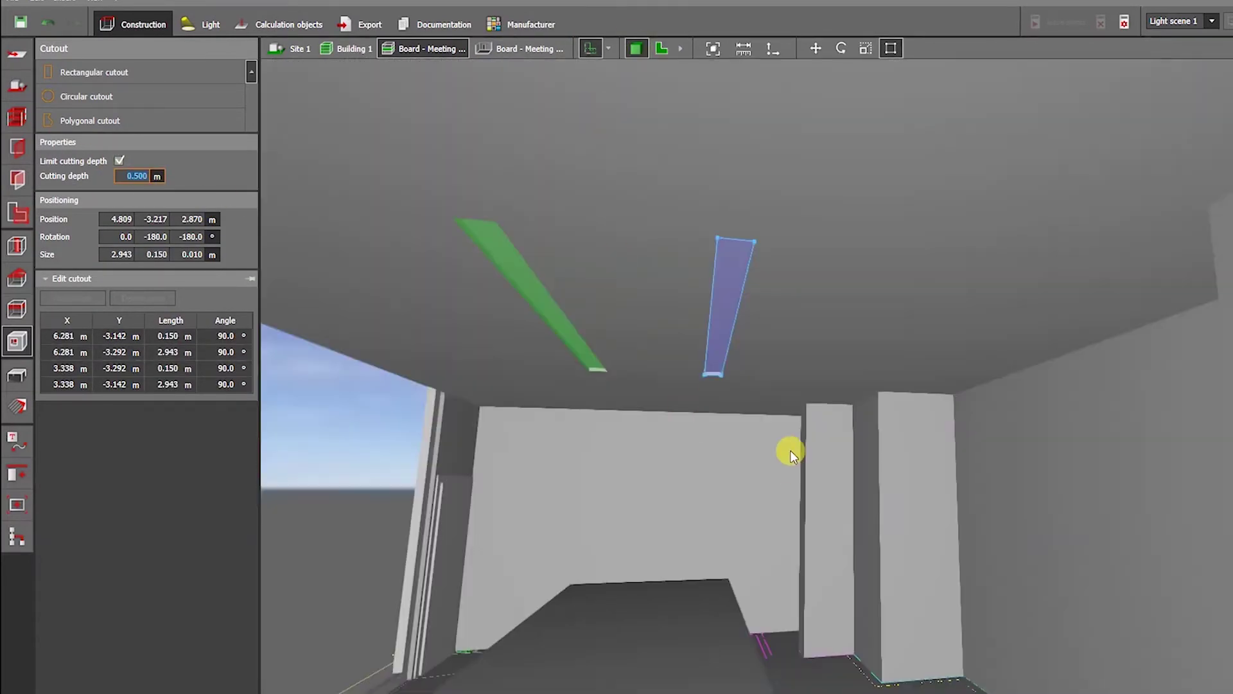
left_click(17, 309)
left_click(617, 456)
right_click_drag(617, 456, 627, 297)
left_click_drag(626, 296, 722, 341)
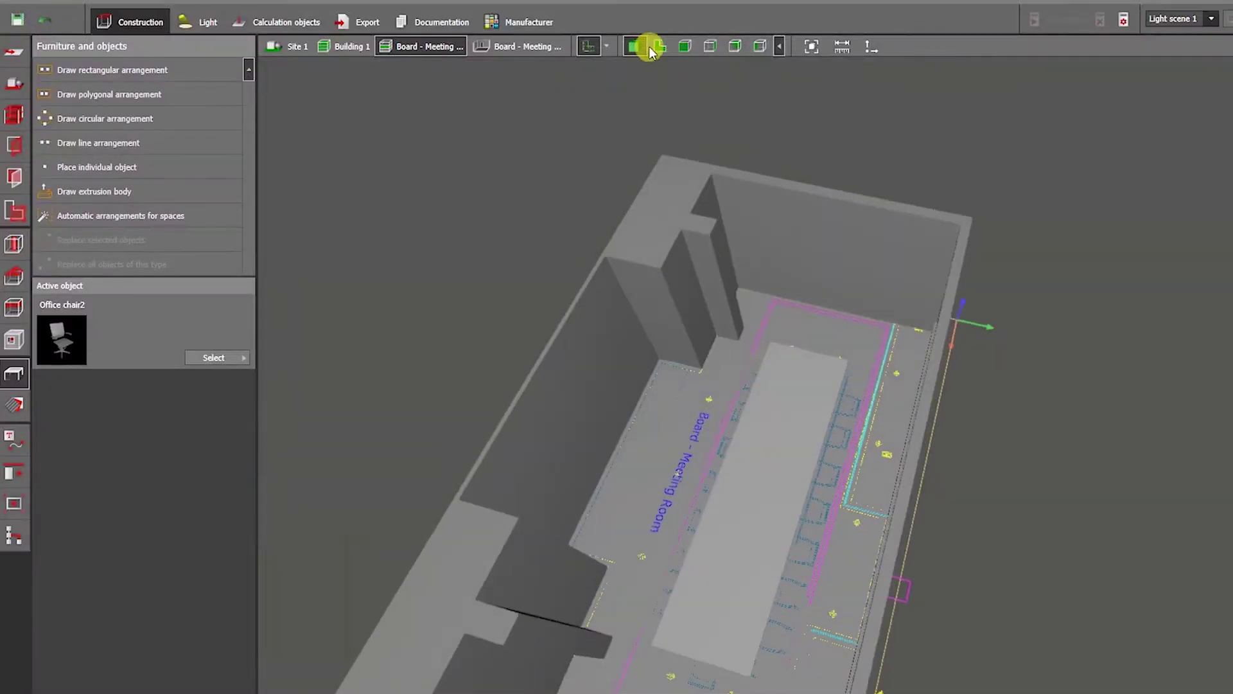
Find Office chair2 among the office furniture chairs and place one on the first chair outline of the table's upper row
left_click(652, 48)
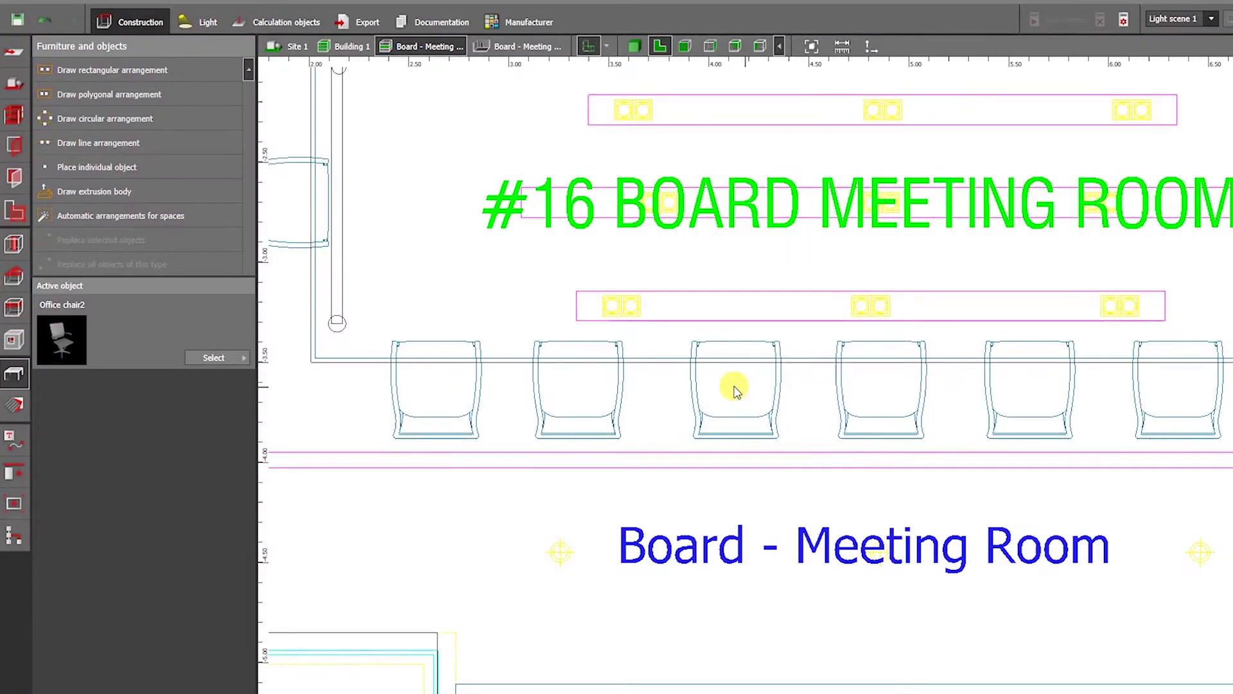
left_click(206, 359)
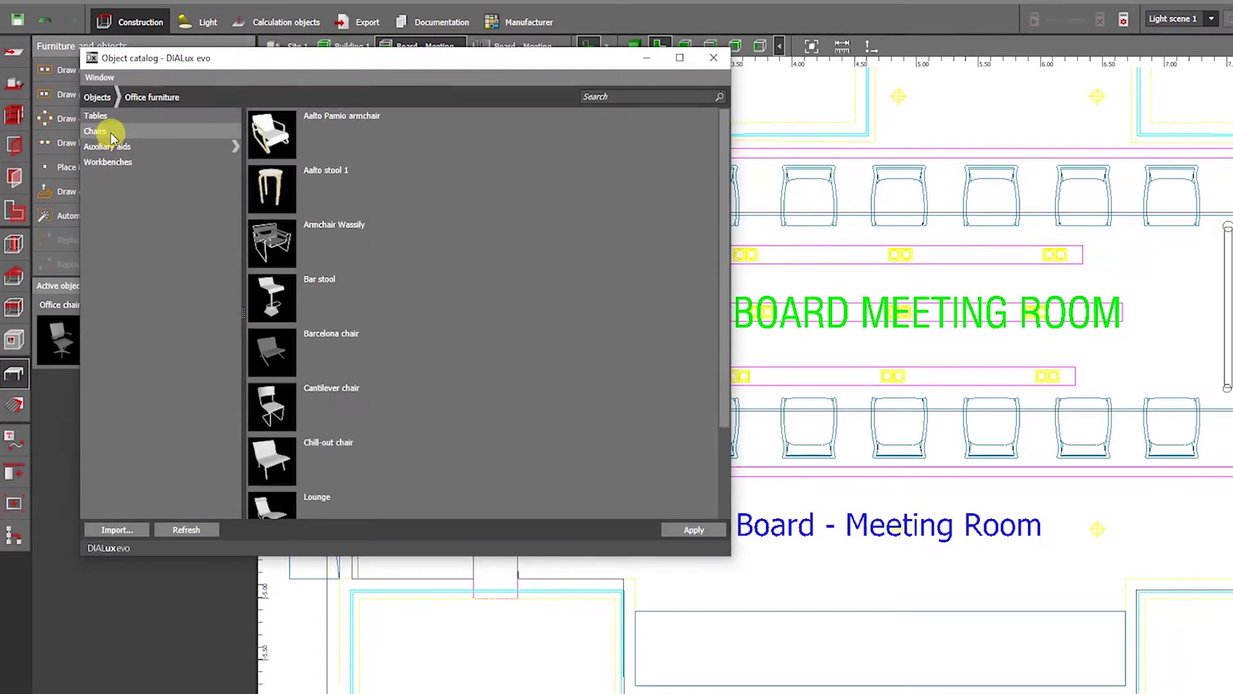
scroll(308, 353, "down", 3)
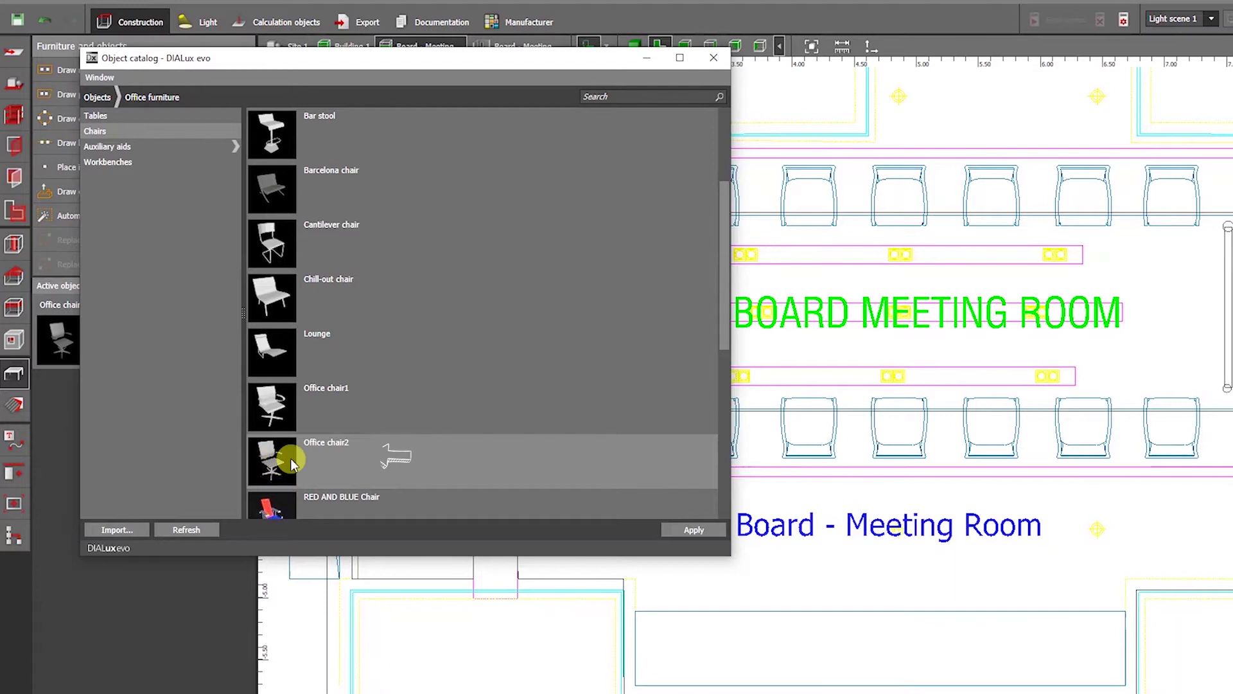
left_click(727, 57)
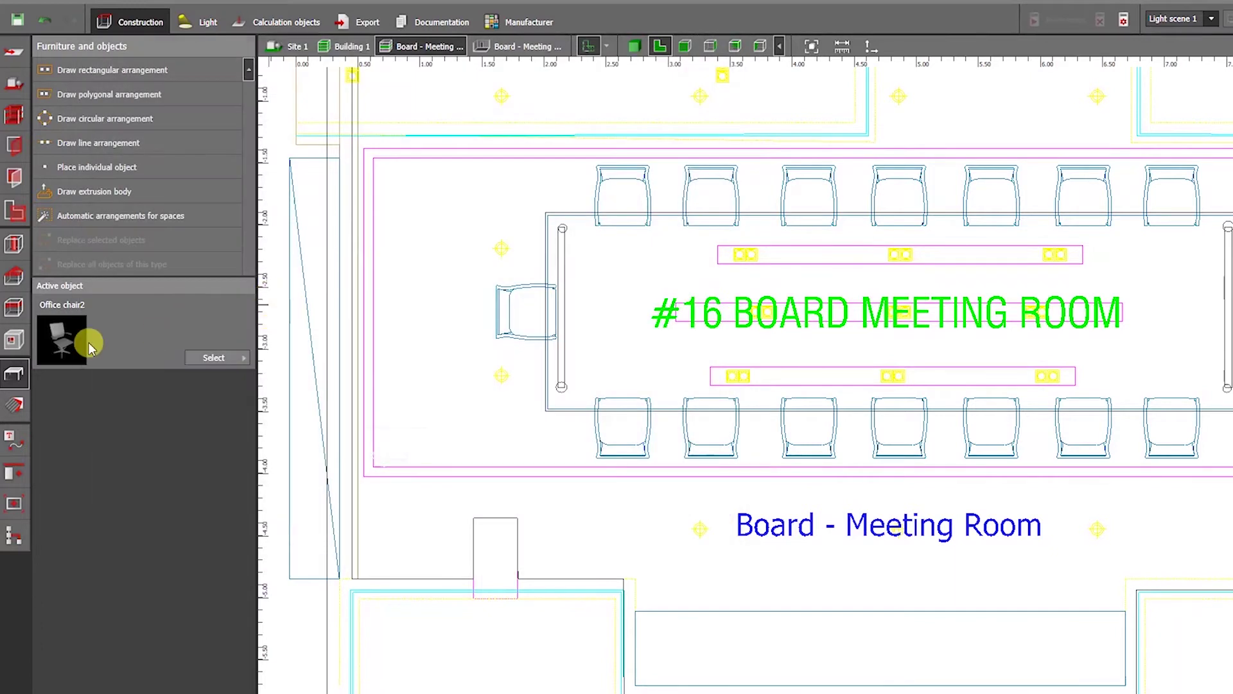
left_click(652, 193)
scroll(643, 192, "up", 3)
left_click(811, 46)
left_click(634, 46)
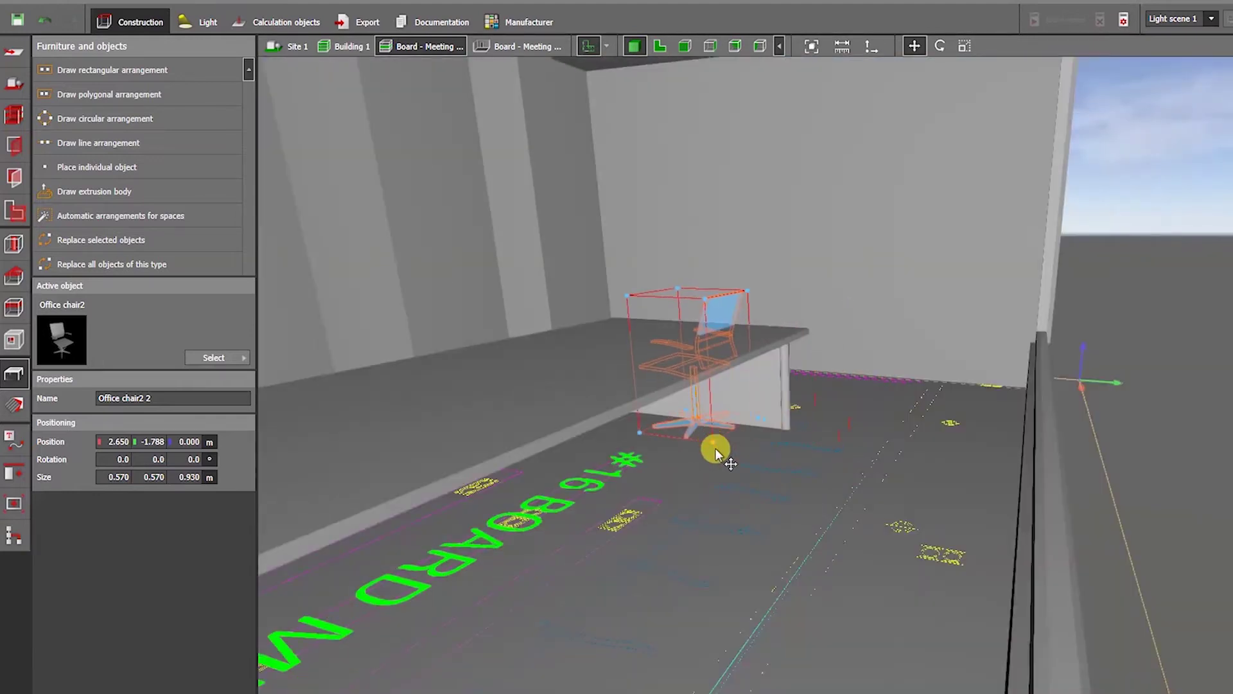
right_click_drag(867, 561, 462, 527)
key("ctrl+z")
right_click_drag(867, 603, 872, 554)
Copy the placed office chair onto the second chair outline of the upper row, at X 3.330 m
left_click(660, 45)
scroll(606, 338, "up", 2)
left_click(674, 325)
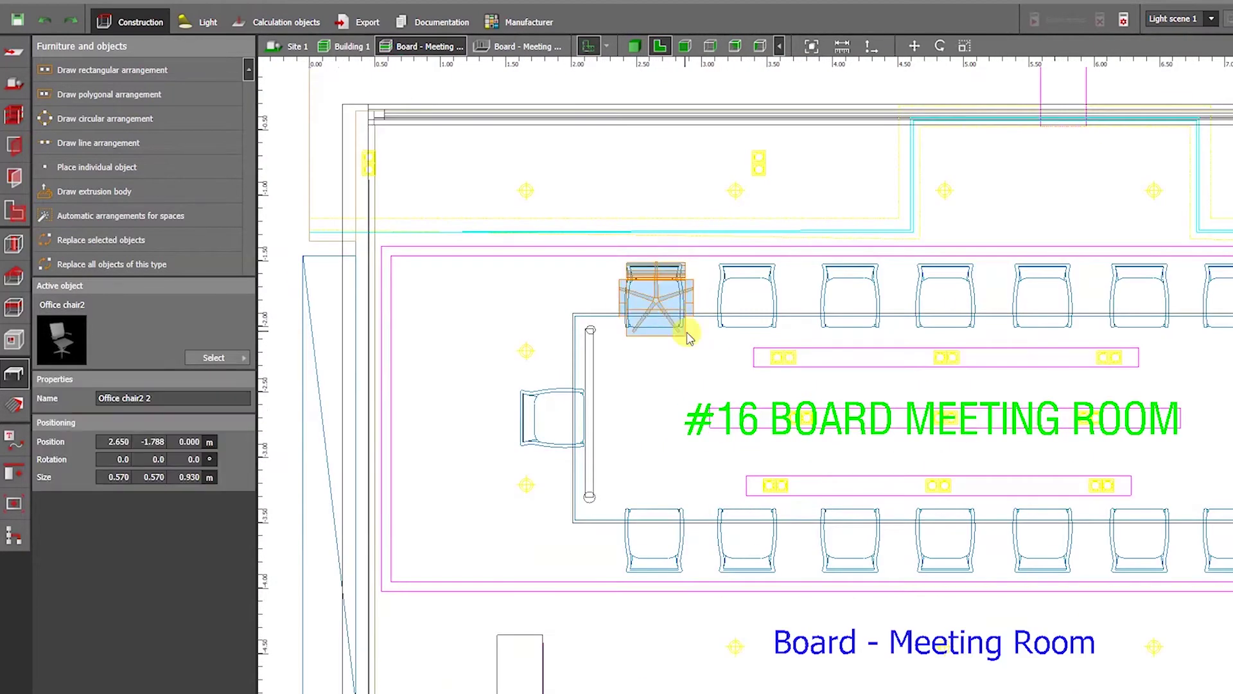
scroll(630, 348, "up", 1)
key("ctrl+c")
key("ctrl+v")
left_click_drag(695, 313, 800, 313)
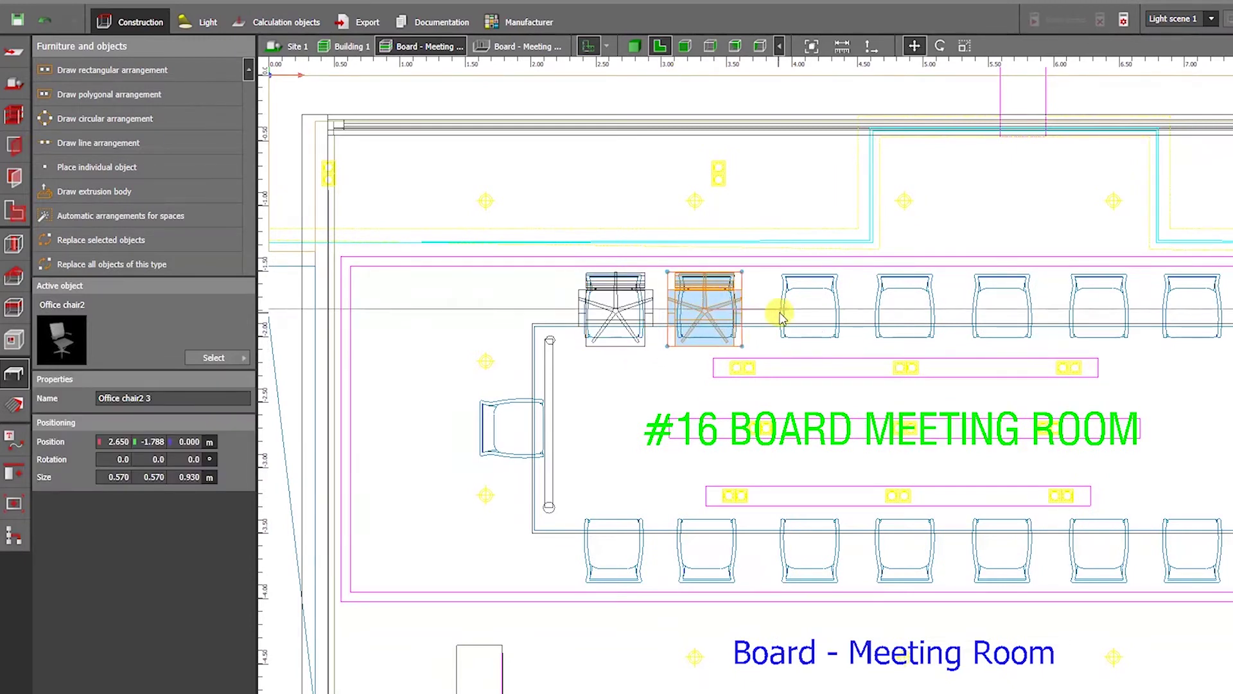
left_click(511, 263)
left_click(730, 303)
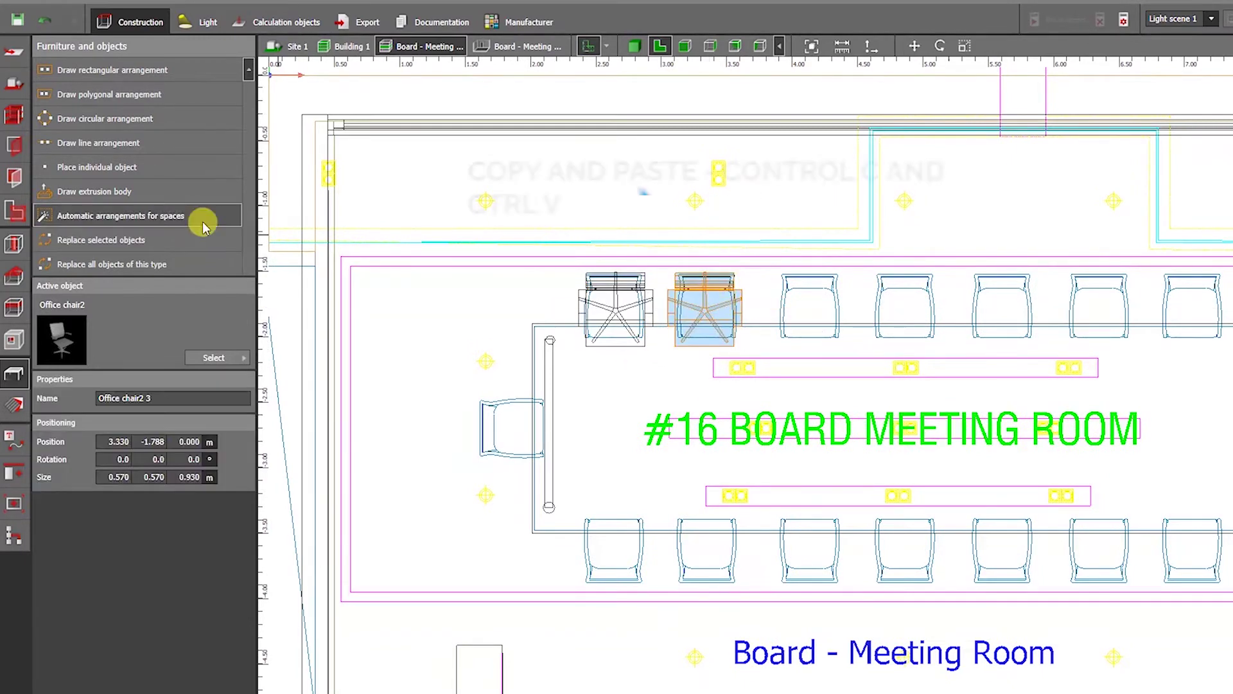
Draw a 3.320 m line arrangement of five Office chair2 along the upper row's remaining outlines, spread out to the ends of the line
left_click(113, 146)
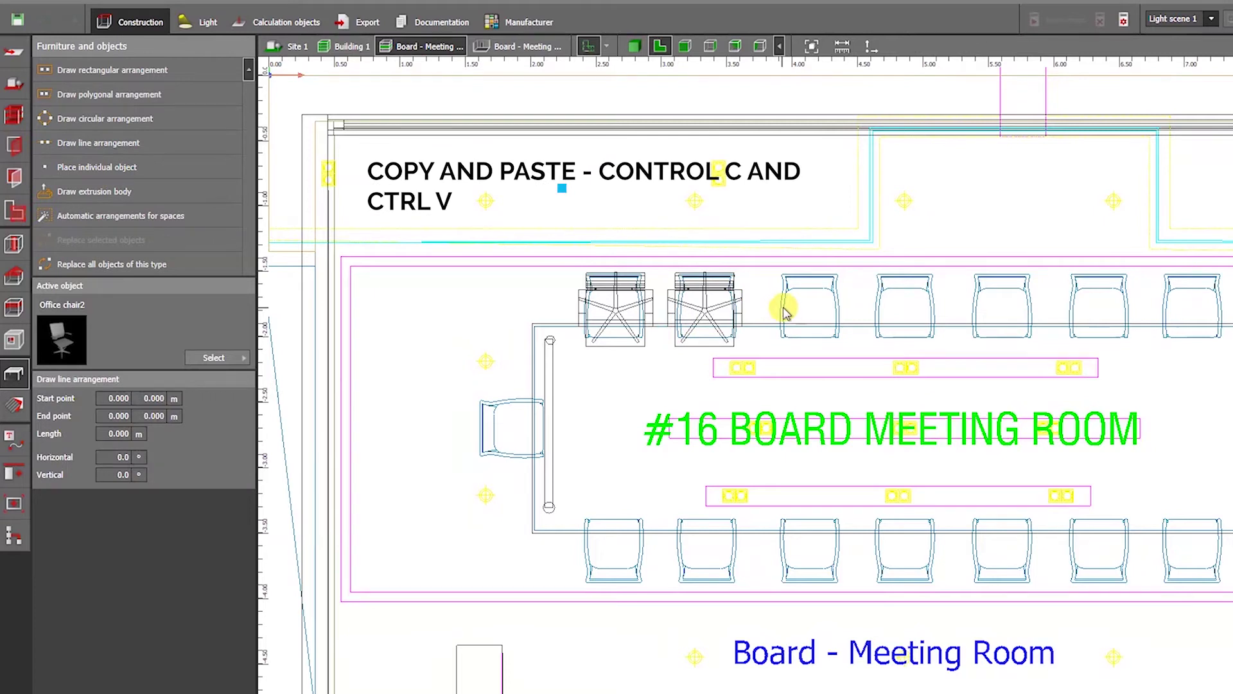
left_click(1170, 343)
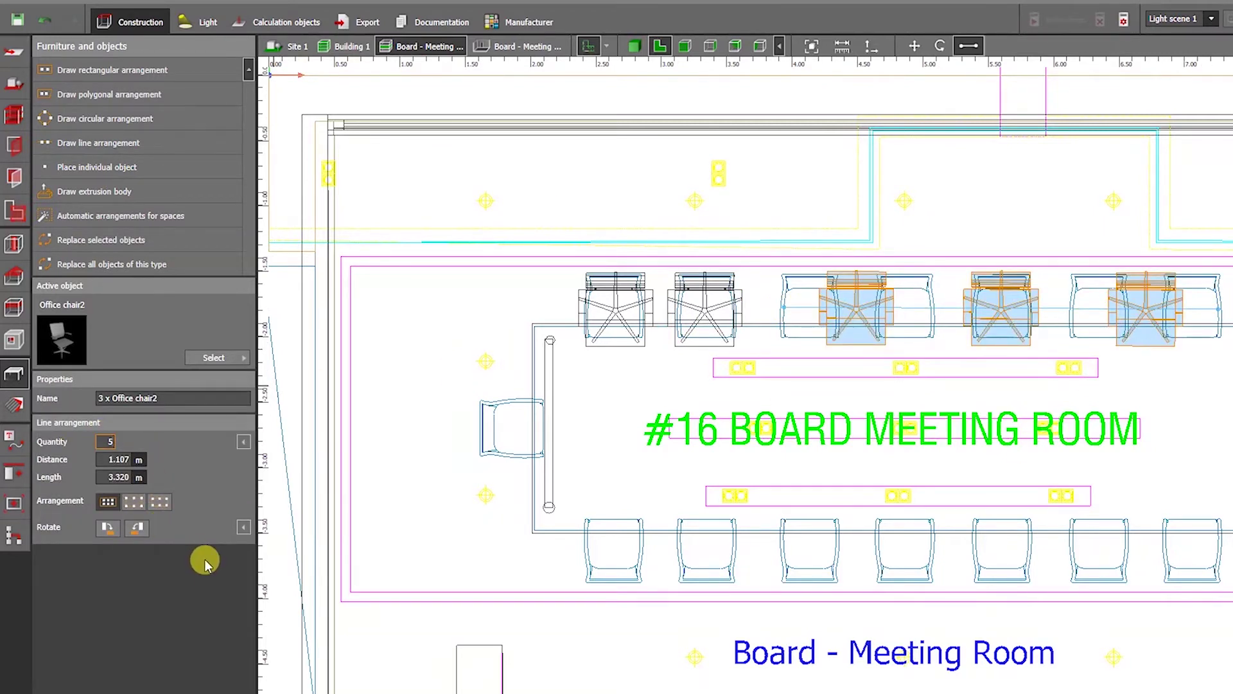
left_click(161, 502)
scroll(839, 353, "down", 1)
middle_click_drag(839, 352, 715, 344)
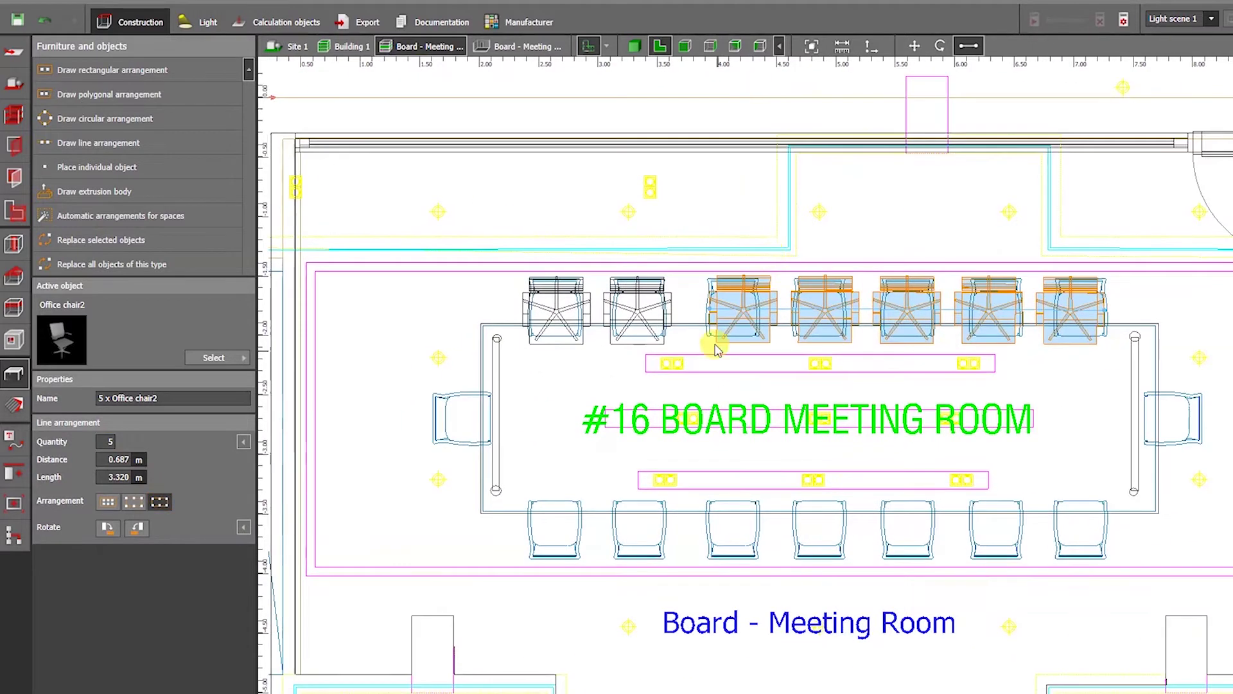
Examine the finished row of office chairs beside the table in 3D
scroll(714, 315, "up", 3)
right_click(724, 278)
left_click(739, 322)
right_click(724, 302)
left_click(754, 336)
left_click(635, 46)
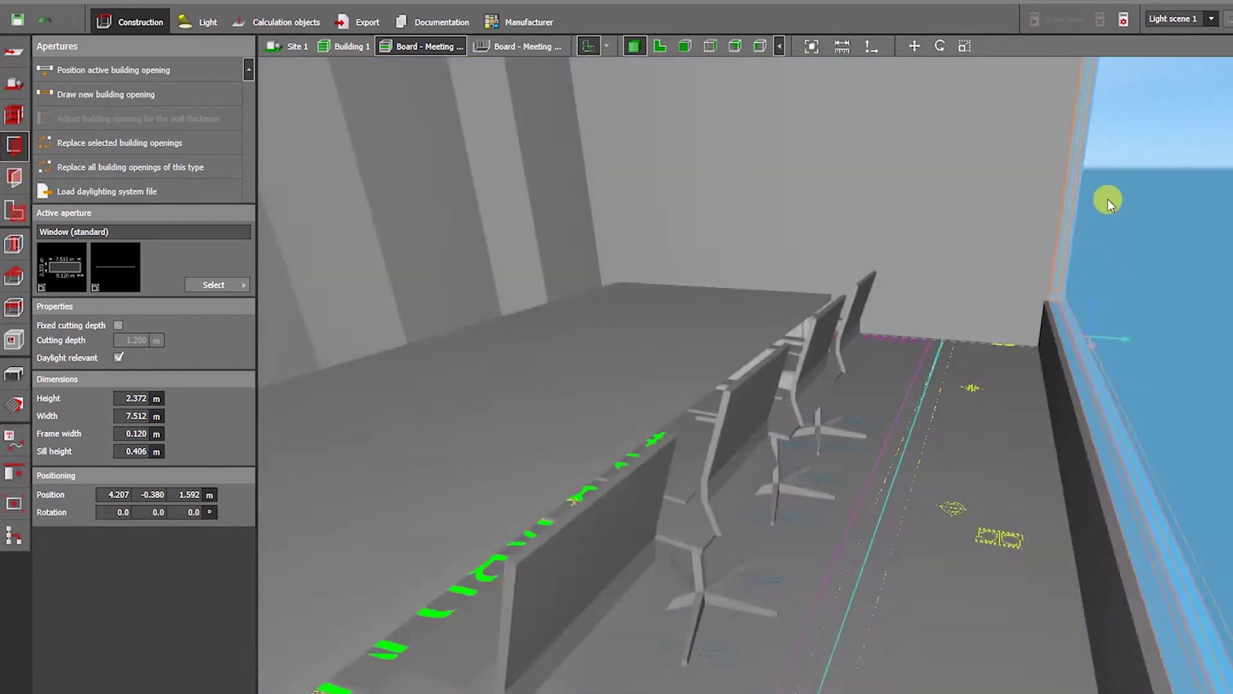
right_click_drag(1107, 200, 829, 238)
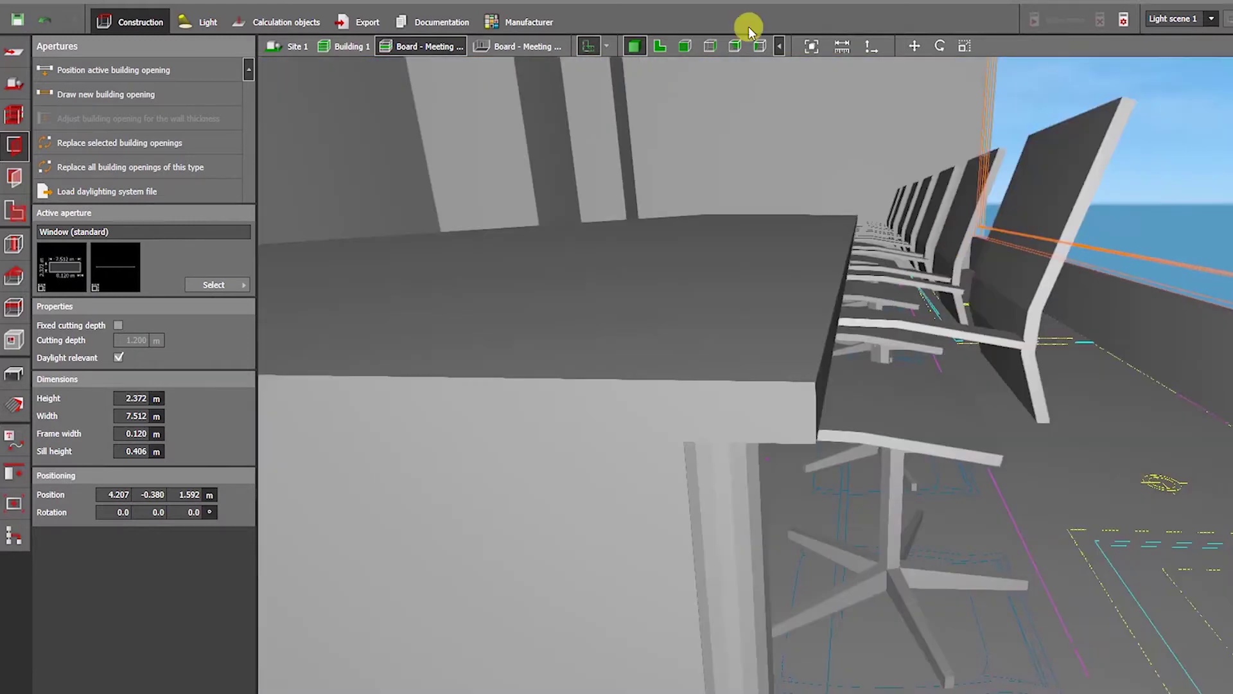
Copy the five-chair line arrangement to the table's lower row in plan view, rotate it 180° to face the table and align it with the outlines
left_click(660, 45)
left_click_drag(409, 236, 1082, 276)
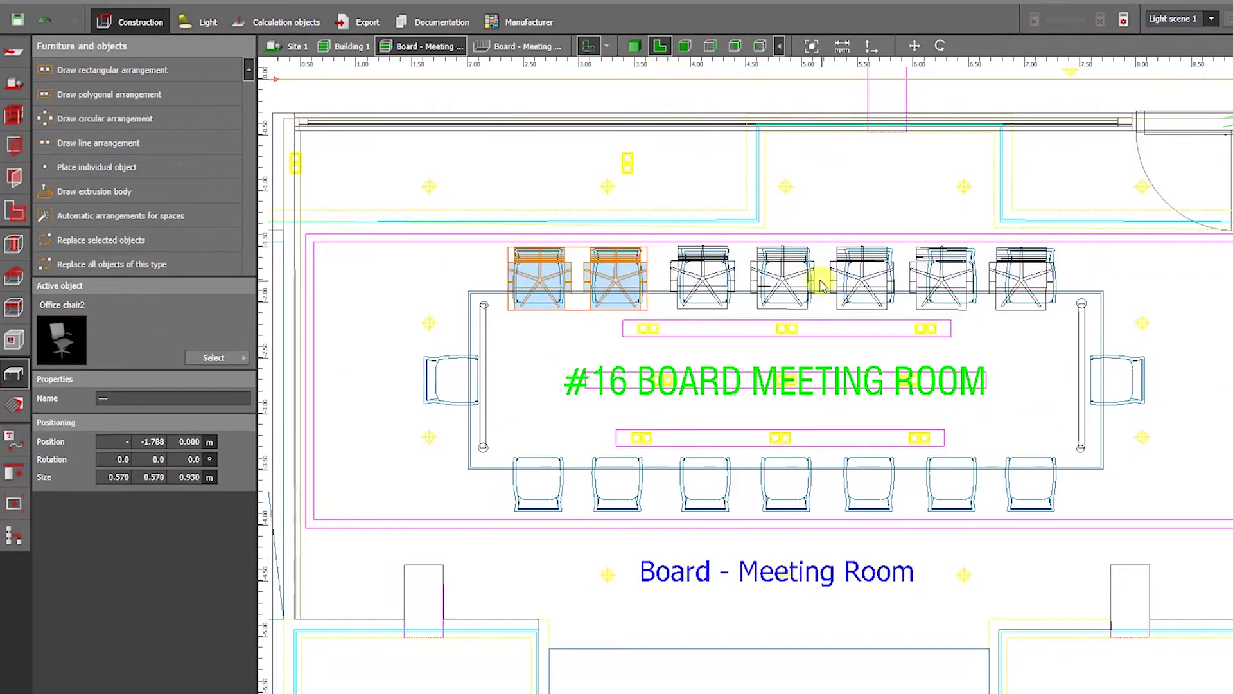
left_click_drag(865, 196, 860, 402)
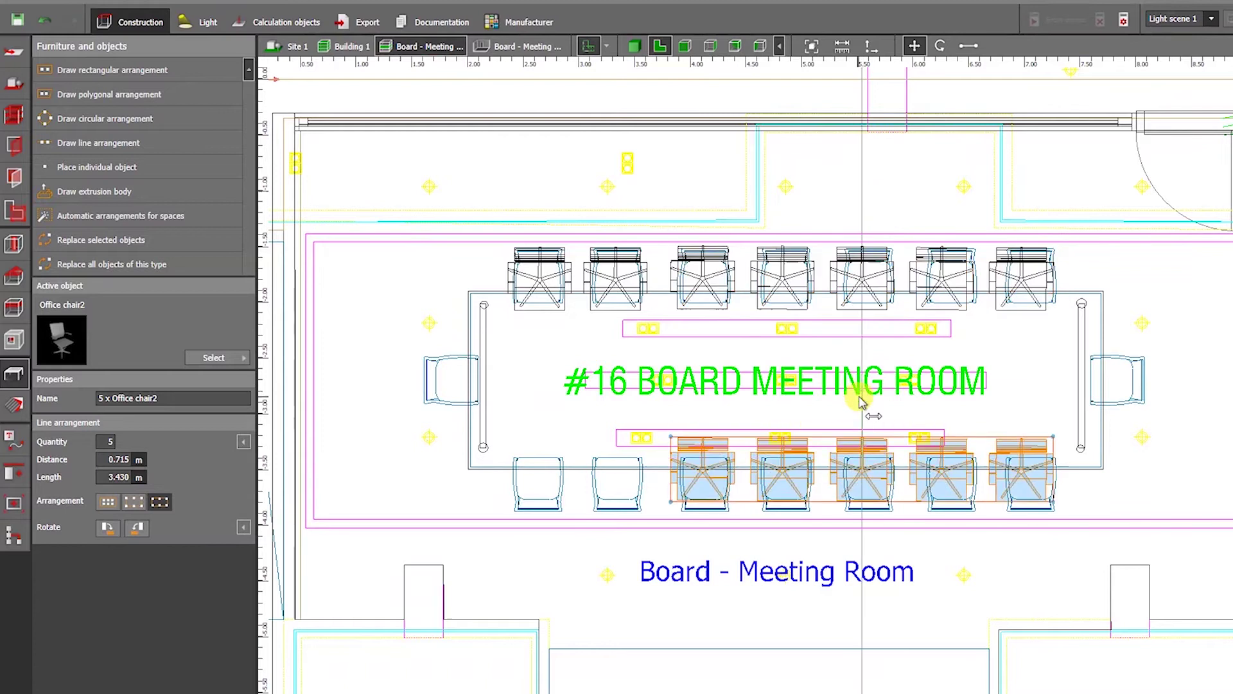
left_click_drag(957, 475, 758, 472)
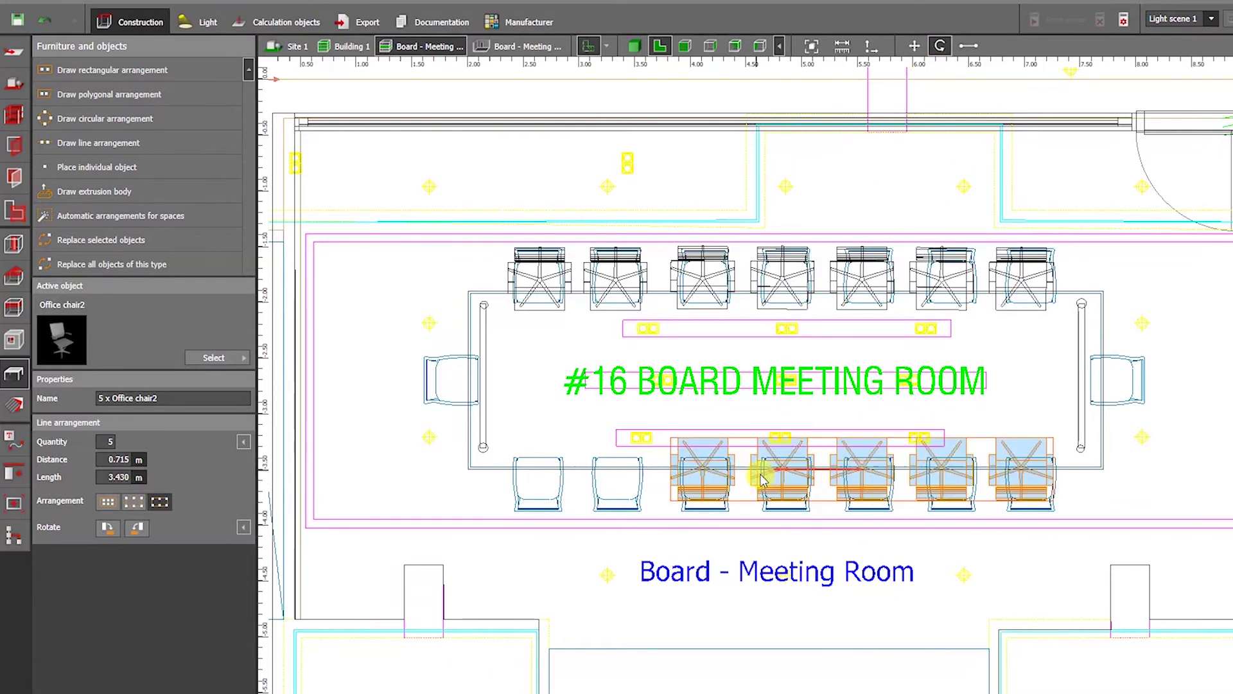
left_click(914, 46)
scroll(838, 416, "up", 2)
left_click_drag(882, 438, 882, 470)
scroll(870, 460, "down", 1)
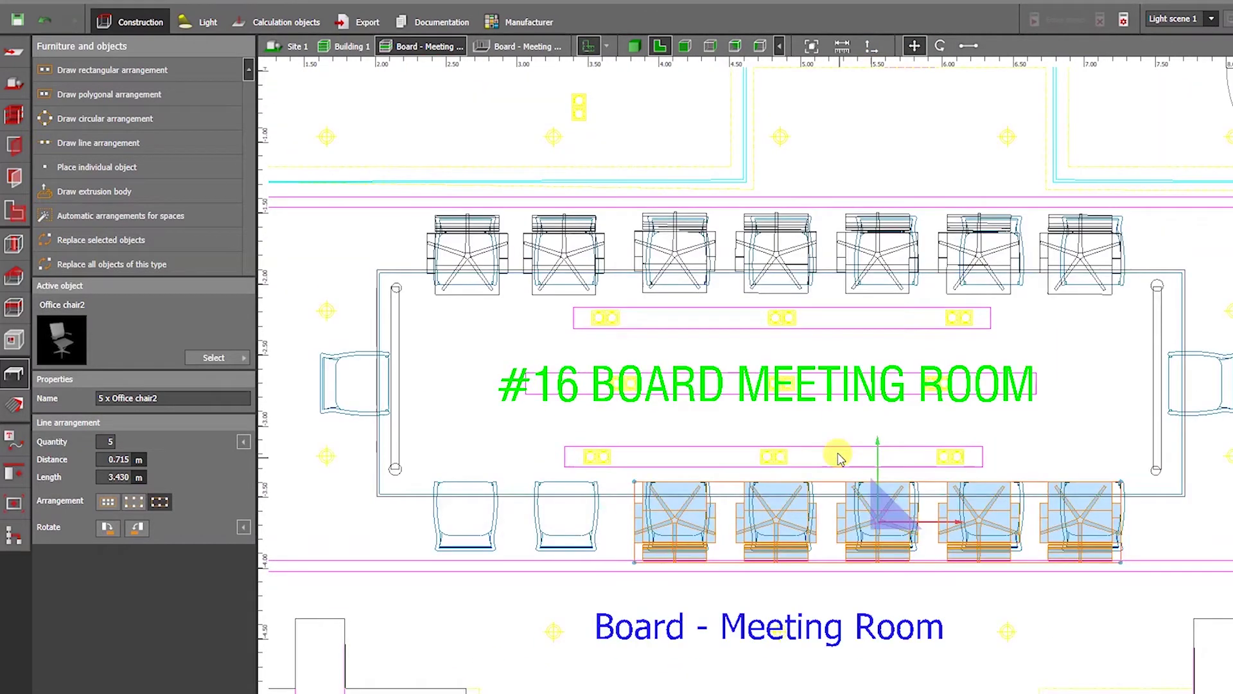
Copy the two individual office chairs to the lower row's first two outlines, turned to -180° to face the table
middle_click_drag(842, 465, 950, 395)
left_click(664, 191)
left_click_drag(468, 137, 698, 211)
left_click(820, 540)
scroll(512, 181, "up", 1)
middle_click_drag(512, 180, 570, 217)
left_click(615, 136)
left_click(719, 209, "ctrl")
left_click_drag(688, 201, 646, 365)
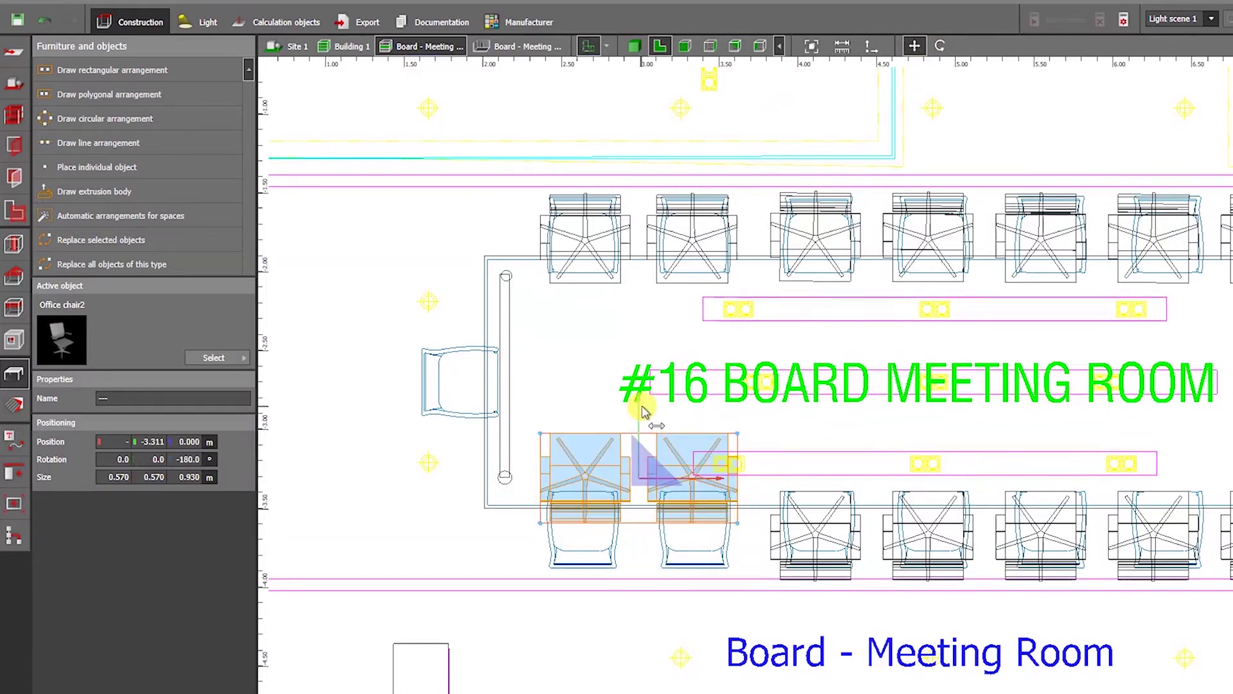
Examine the table and both rows of office chairs in 3D
left_click(635, 45)
scroll(850, 222, "down", 5)
left_click(666, 394)
right_click_drag(665, 395, 728, 352)
mouse_move(728, 352)
middle_mouse_down()
mouse_move(750, 401)
mouse_move(741, 369)
middle_mouse_up()
right_click_drag(742, 369, 681, 387)
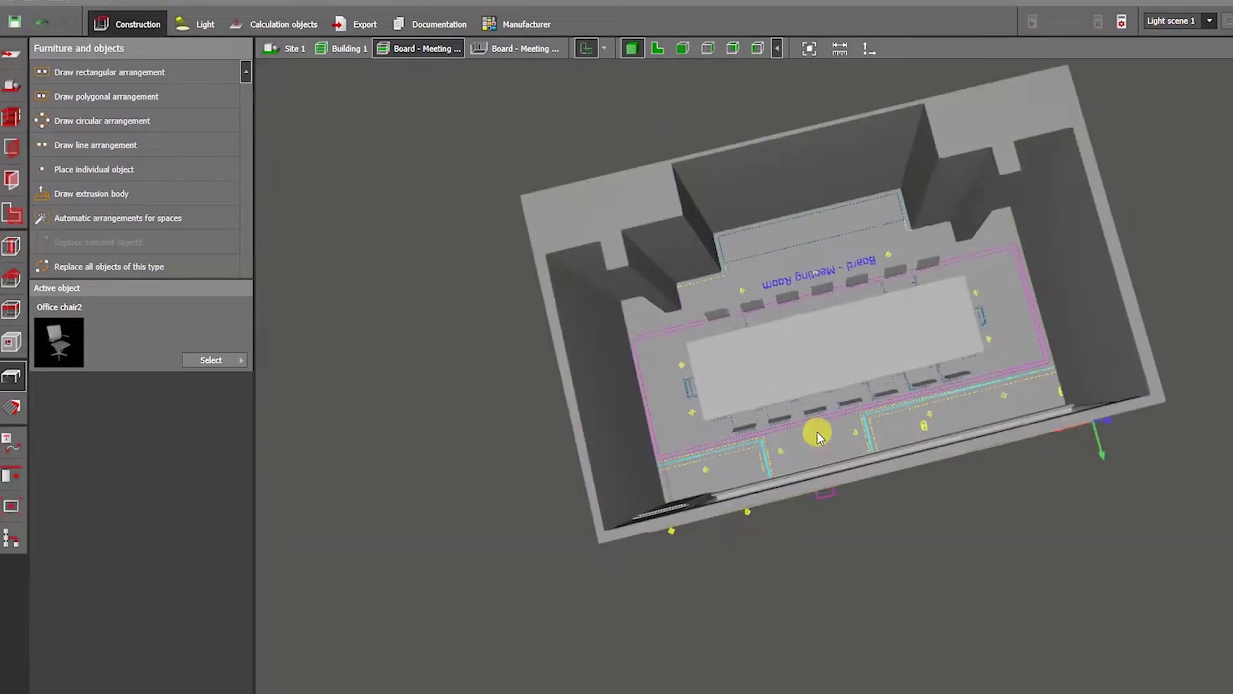
Draw an extrusion body over the inner magenta rectangle around the table, about 8.306 m by 2.490 m
left_click(658, 49)
left_click(90, 193)
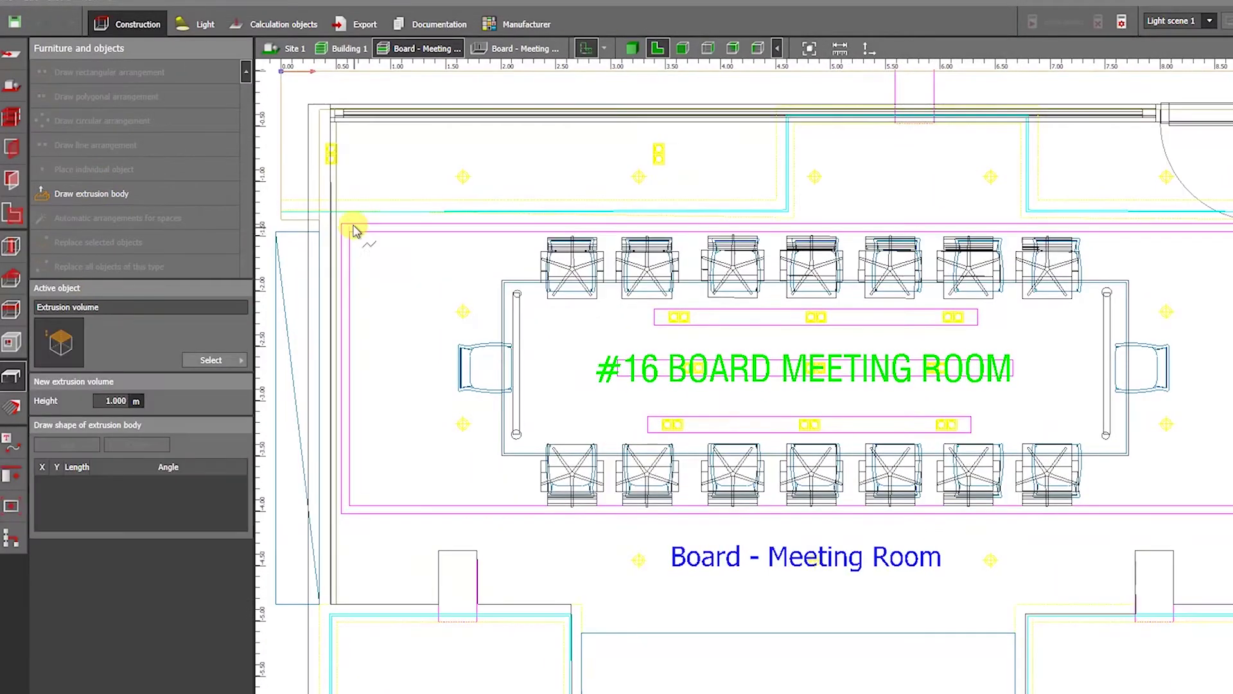
left_click(350, 505)
left_click(1232, 498)
left_click(1232, 231)
right_click(954, 406)
left_click(1000, 464)
right_click(976, 418)
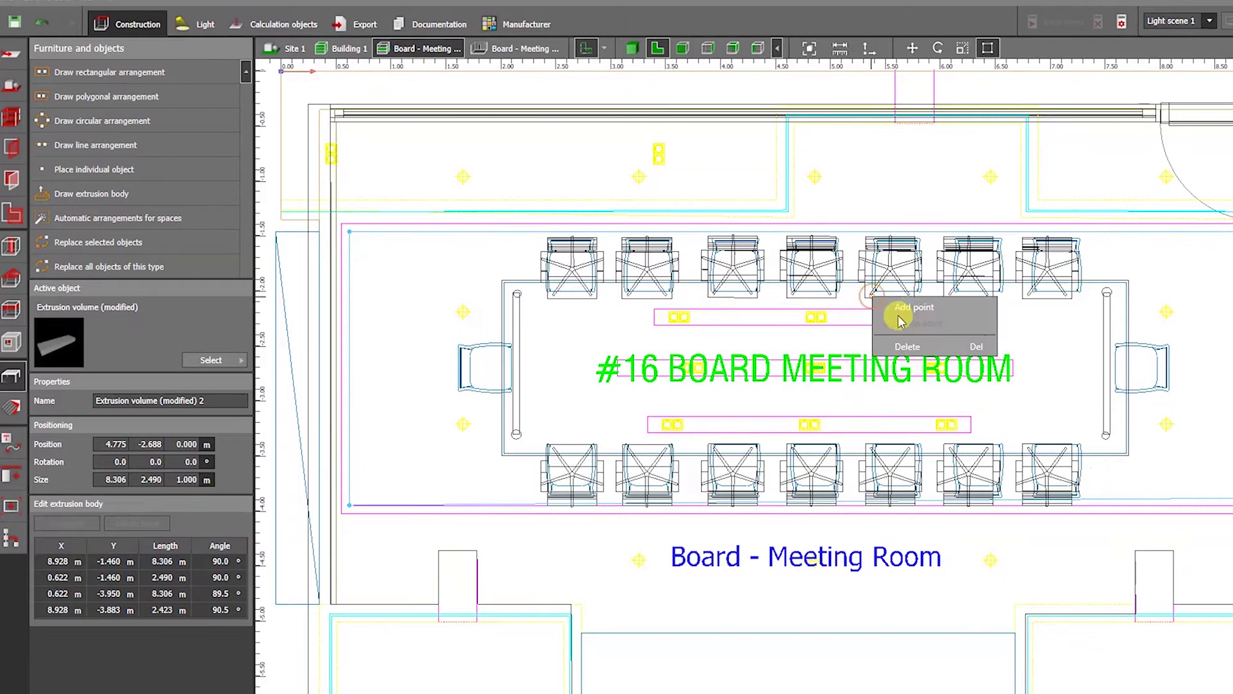
Set the height of the carpet-like extrusion body under the table to 0.002 m
left_click(632, 48)
left_click(835, 265)
scroll(724, 540, "up", 5)
right_click_drag(724, 541, 502, 468)
left_click(502, 470)
left_click(180, 480)
type("0.002")
key("Return")
Create a texture material from a grey triangle-pattern image and apply it to the thin floor body under the table
right_click_drag(803, 546, 745, 565)
left_click(913, 466)
left_click_drag(745, 565, 919, 460)
left_click(12, 407)
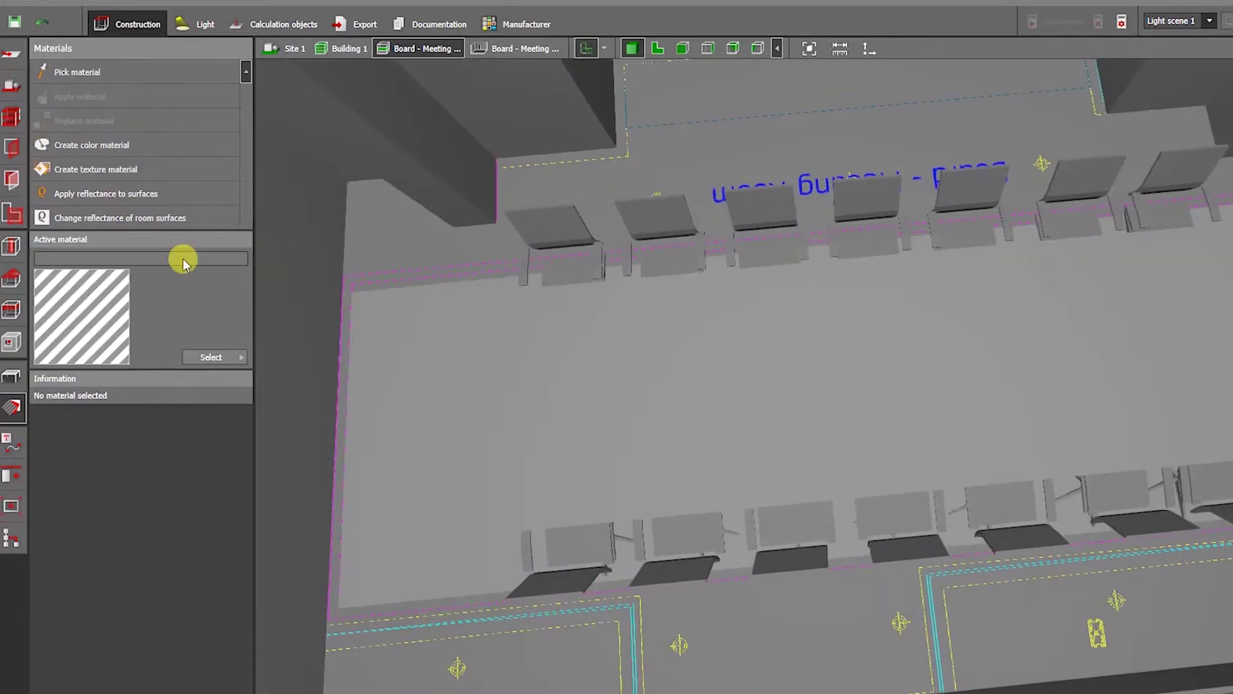
left_click(55, 233)
double_click(765, 401)
double_click(541, 143)
double_click(542, 97)
double_click(505, 191)
double_click(507, 108)
left_click(628, 416)
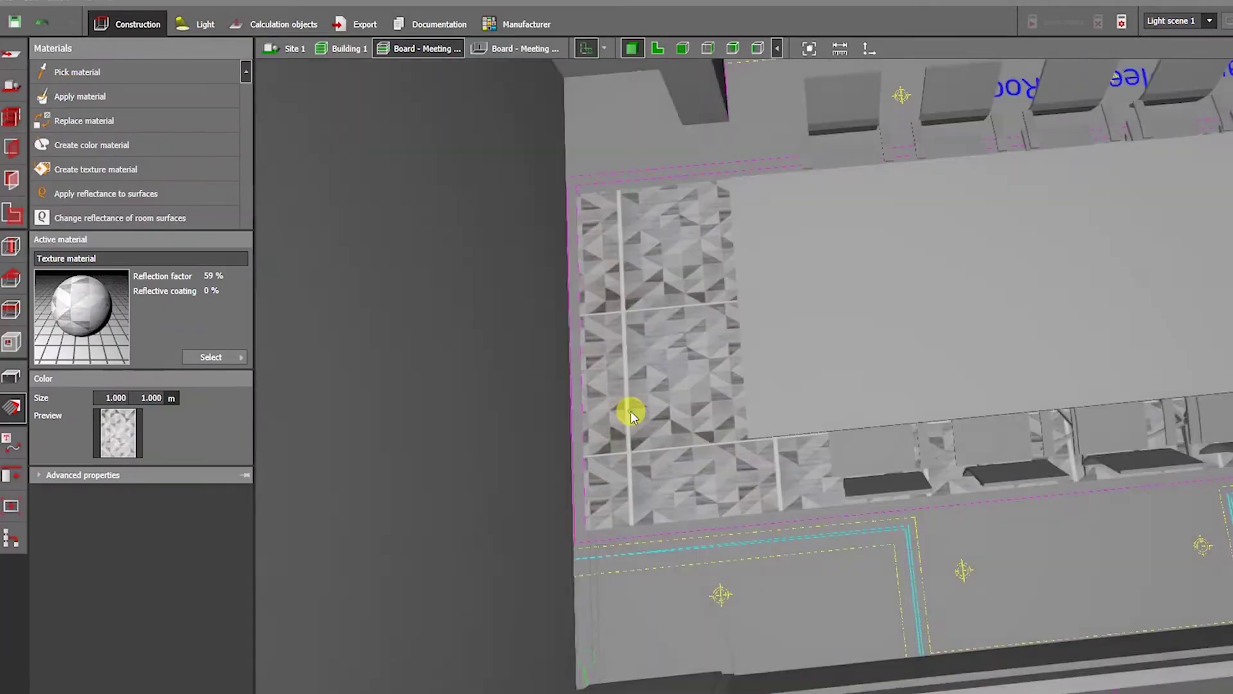
Stretch and reposition the triangle texture across the floor body, giving it a size of 1.462 by 1.000 m
right_click_drag(628, 415, 568, 426)
left_click(568, 426)
scroll(463, 474, "down", 2)
scroll(463, 473, "up", 1)
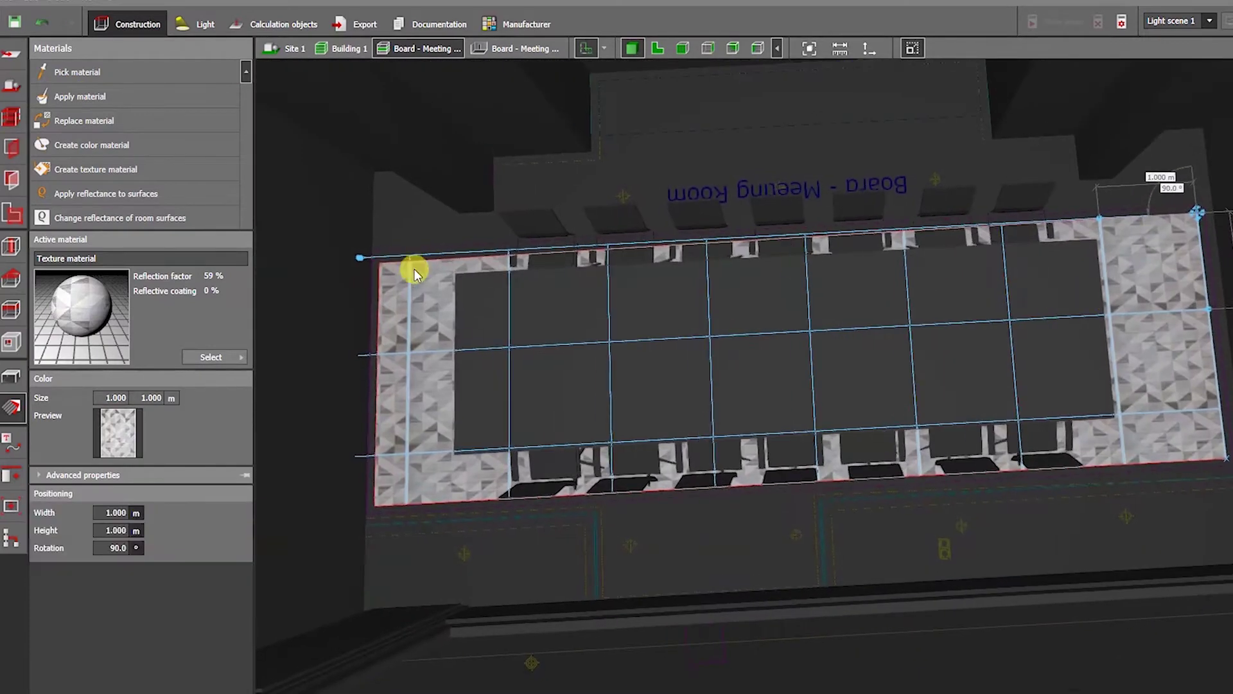
left_click_drag(1099, 218, 1045, 252)
key("Escape")
right_click_drag(927, 453, 899, 526)
scroll(899, 527, "down", 3)
left_click(890, 539)
middle_click_drag(796, 257, 759, 641)
scroll(755, 610, "up", 3)
left_click_drag(782, 398, 976, 411)
scroll(880, 386, "down", 3)
right_click_drag(869, 372, 1148, 222)
scroll(1147, 223, "up", 2)
left_click_drag(1054, 227, 420, 342)
left_click_drag(233, 411, 923, 376)
scroll(944, 385, "down", 1)
middle_click_drag(963, 392, 1034, 369)
key("Escape")
right_click_drag(1034, 368, 870, 375)
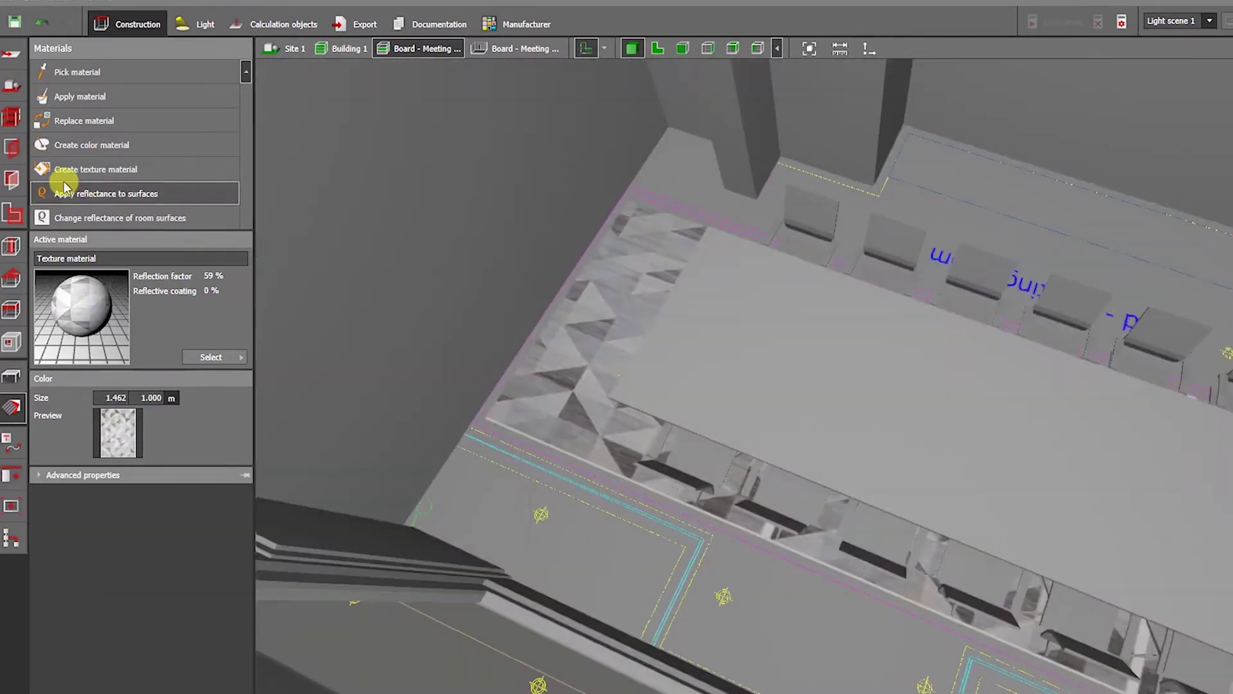
Create a reddish-brown wood texture material and apply it to the meeting table
left_click(83, 169)
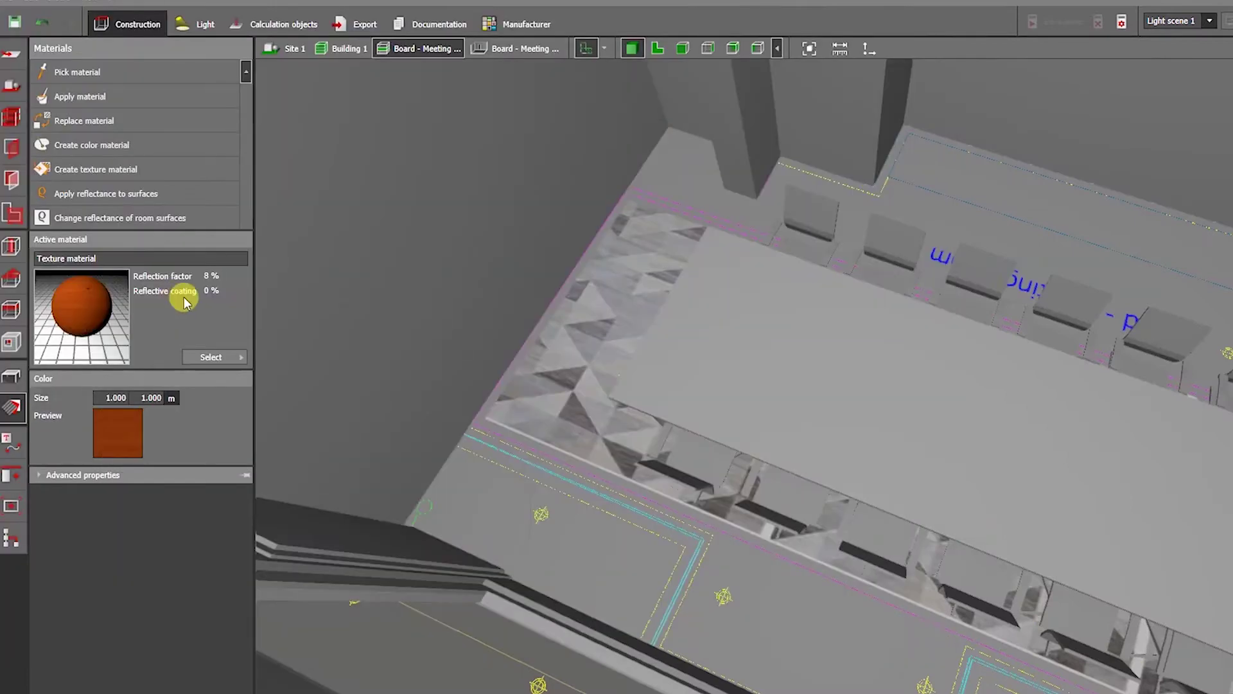
left_click(815, 398)
left_click_drag(816, 399, 861, 483)
left_click_drag(538, 433, 637, 409)
left_click_drag(706, 488, 611, 392)
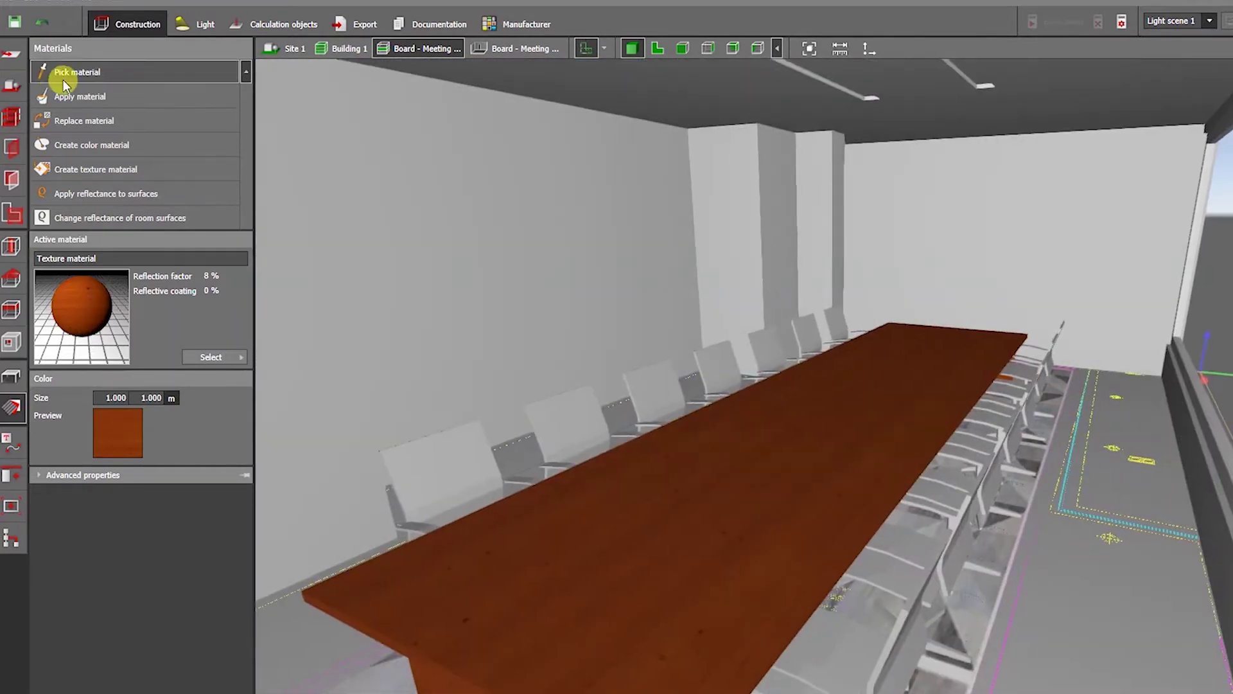
Apply the reddish-brown wood texture to the recessed wall section between the columns
left_click(110, 121)
left_click(501, 193)
left_click_drag(561, 442, 878, 460)
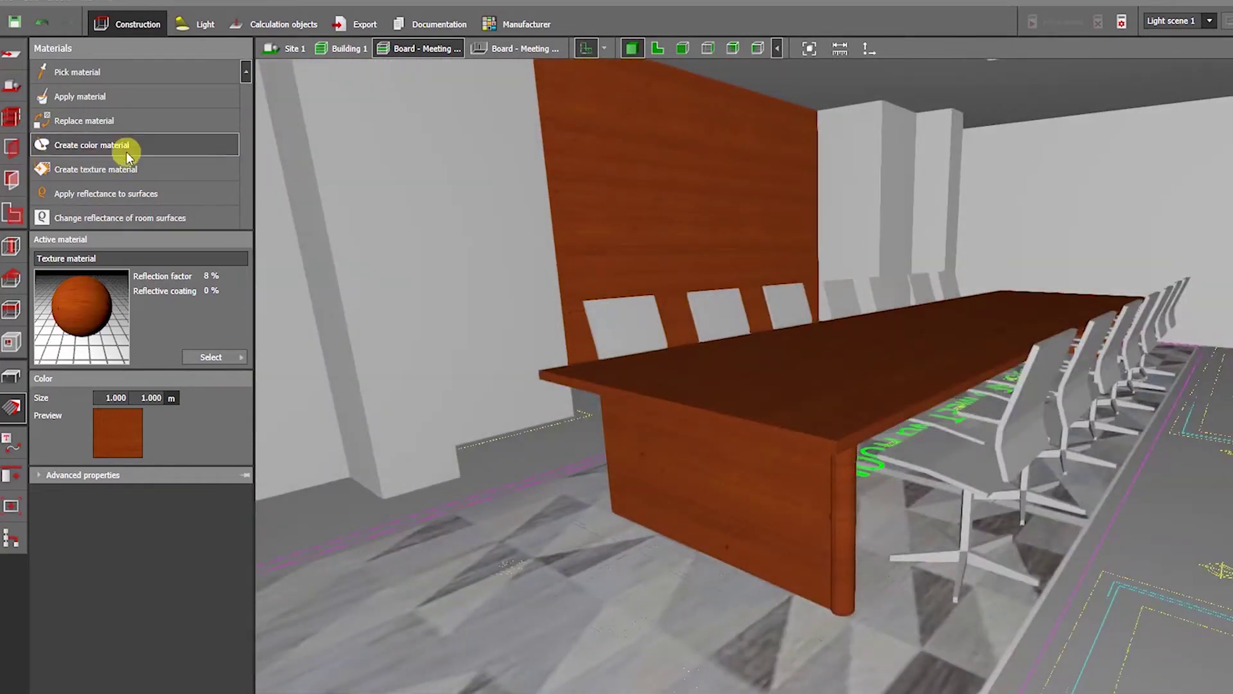
Create a black tufted-leather texture material and apply it to the backs and seats of the office chairs
left_click(149, 144)
left_click(89, 172)
double_click(610, 129)
left_click(647, 325)
right_click_drag(648, 324, 886, 375)
left_click_drag(895, 269, 872, 318)
left_click_drag(997, 591, 738, 433)
left_click_drag(737, 511, 634, 650)
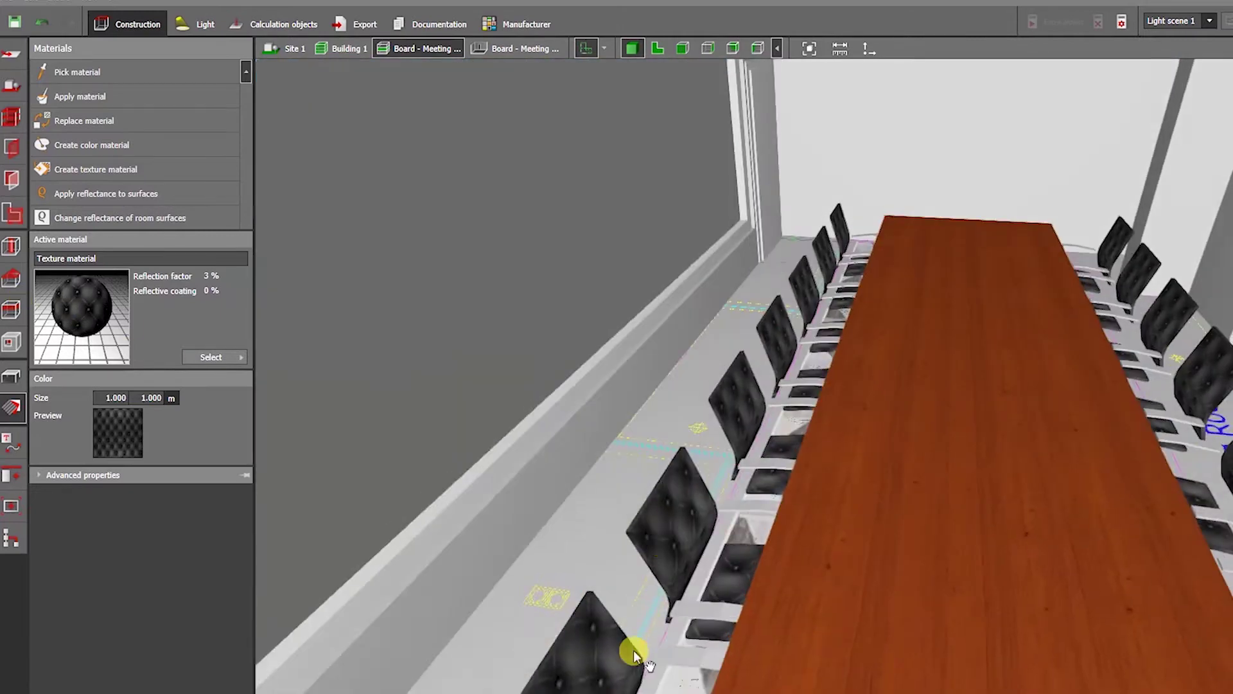
Pick the wood material from the table and replace the material of the office chairs' armrests with it
left_click(942, 412)
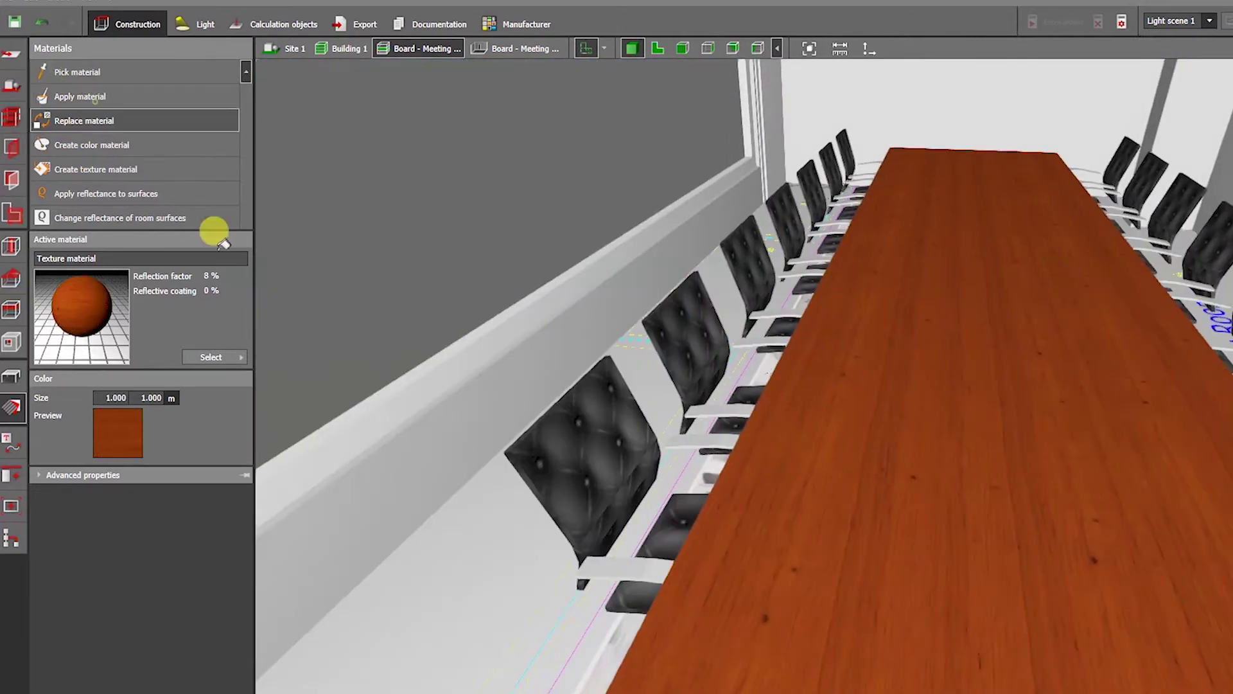
left_click(626, 568)
right_click_drag(627, 568, 713, 581)
left_click(129, 121)
left_click(838, 392)
right_click_drag(839, 402, 972, 380)
left_click_drag(972, 381, 1185, 374)
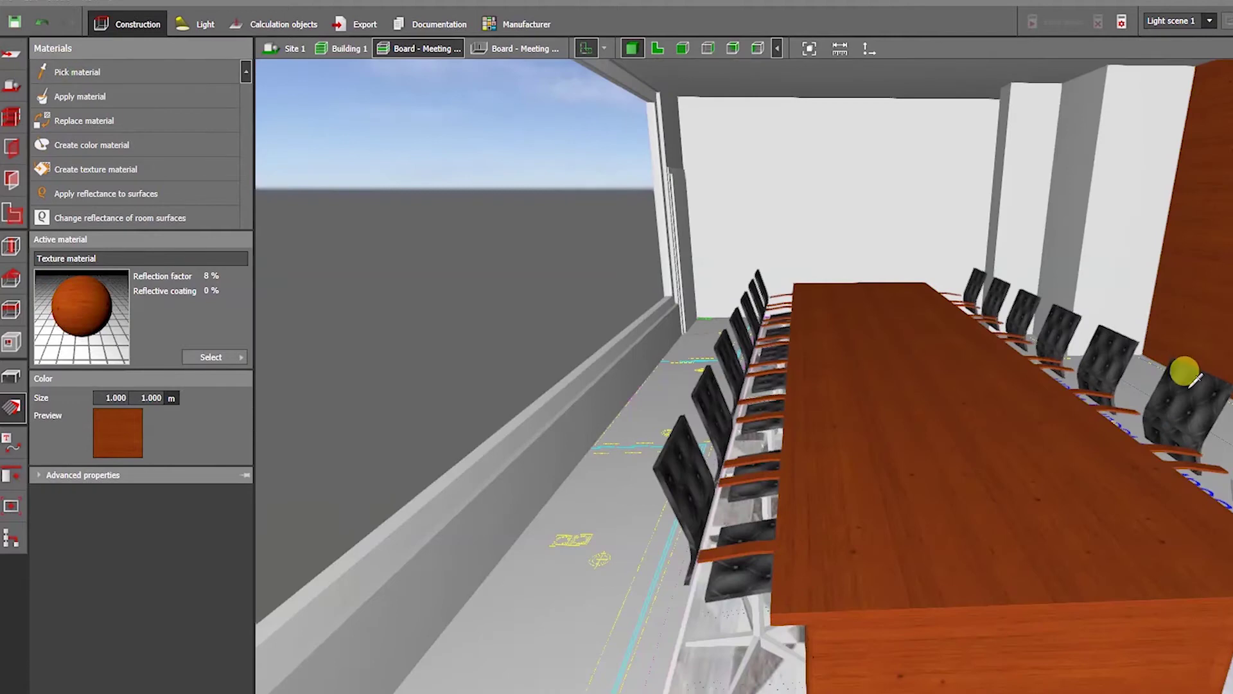
Place a Cube object of 1.000 m per side high on the end wall beside the column
right_click_drag(1185, 374, 815, 460)
left_click_drag(814, 460, 636, 171)
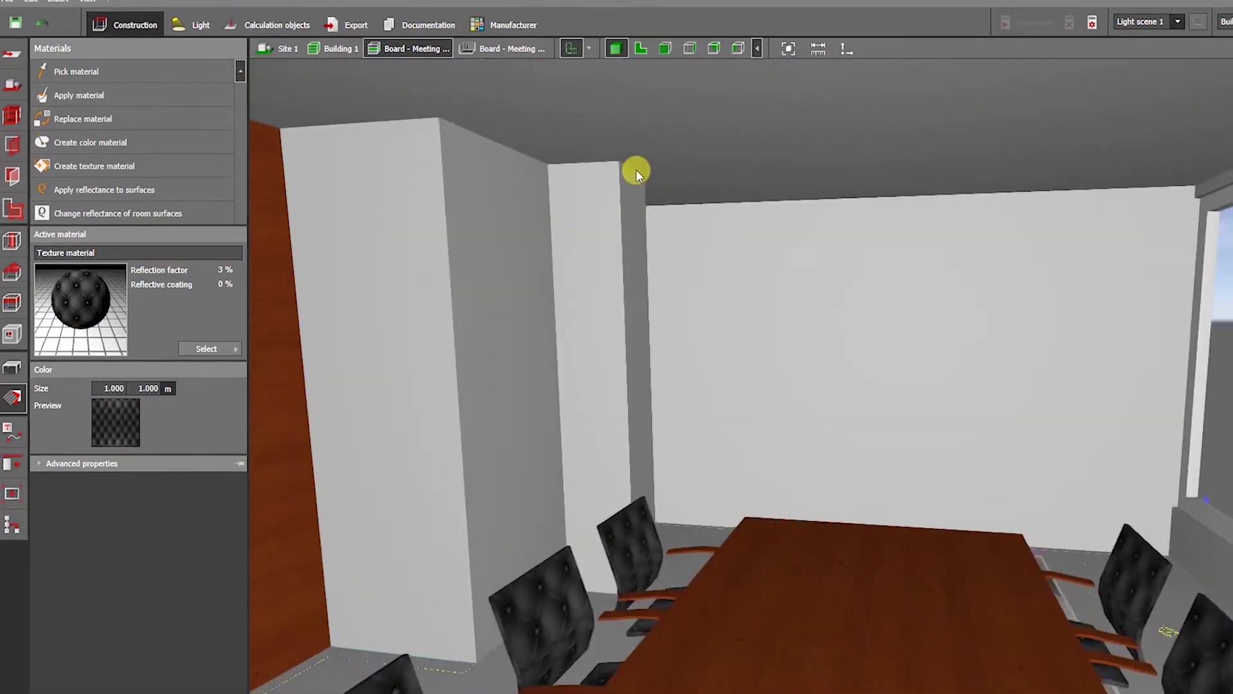
left_click(206, 348)
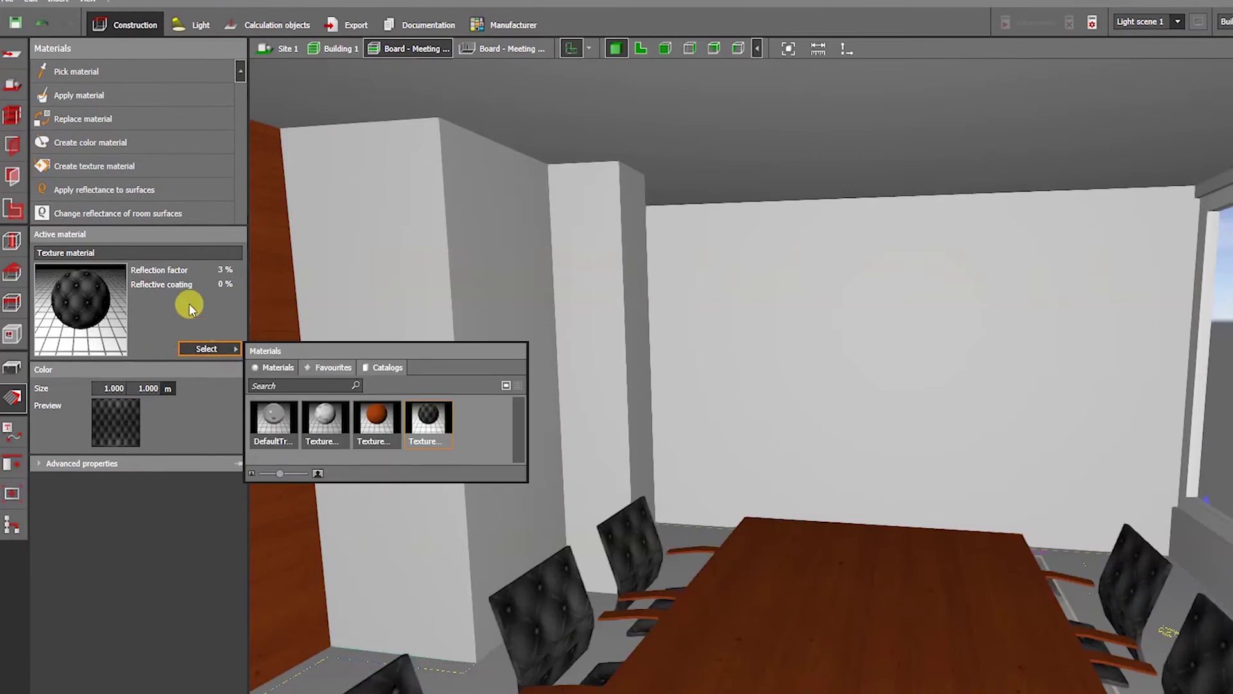
left_click(14, 368)
left_click(187, 351)
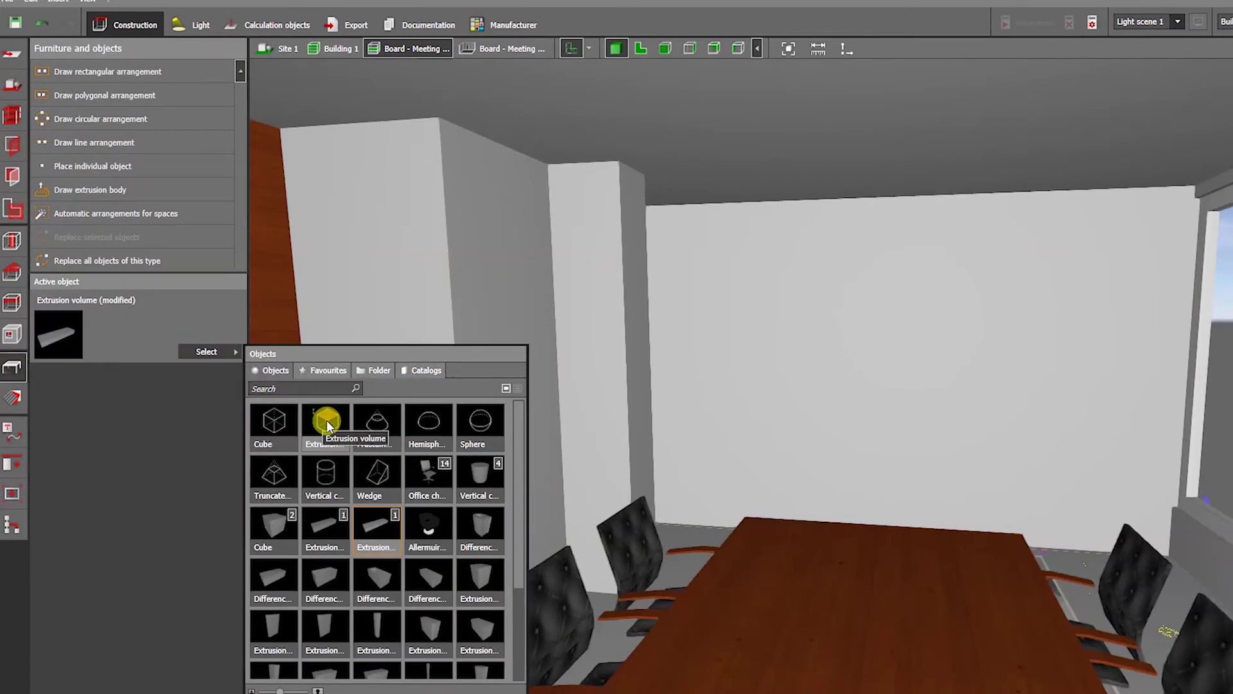
left_click(274, 424)
left_click(763, 275)
right_click_drag(763, 275, 753, 438)
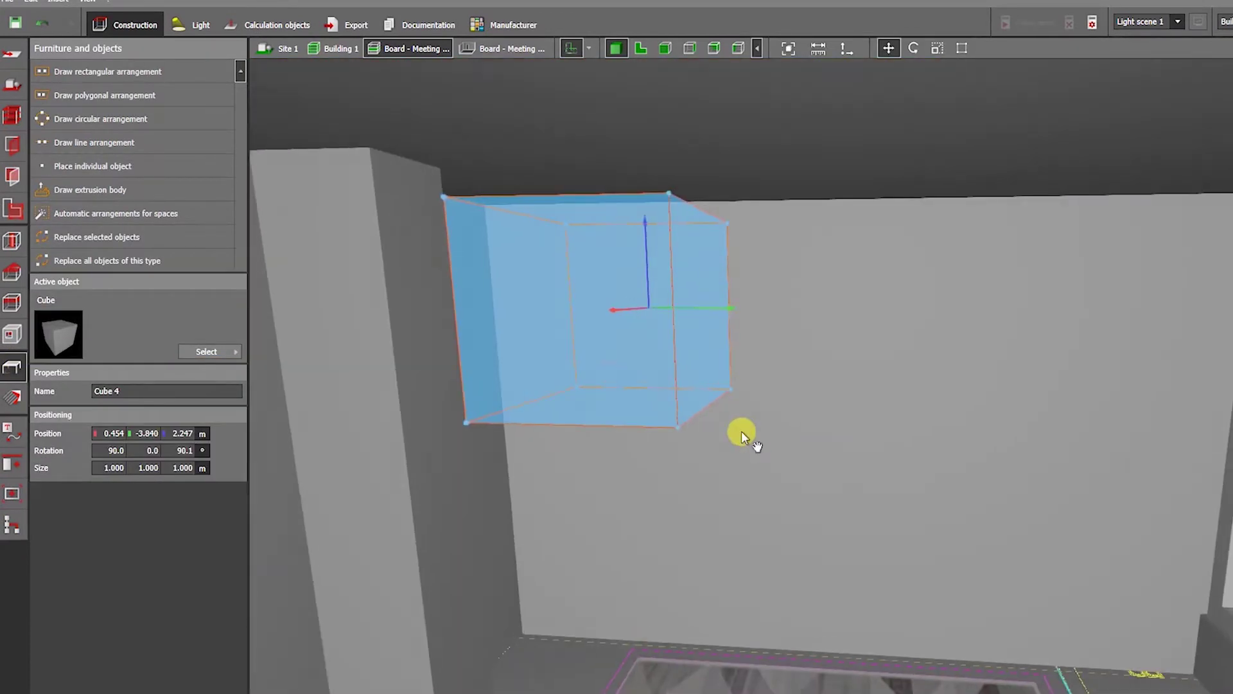
Scale the cube into a panel 0.046 m thick and fit it into the end wall's upper corner
left_click(937, 48)
right_click_drag(928, 332, 777, 273)
left_click_drag(777, 273, 878, 275)
right_click_drag(878, 275, 802, 295)
left_click_drag(729, 321, 728, 300)
right_click_drag(728, 299, 622, 295)
right_click(622, 295)
middle_click_drag(749, 534, 584, 299)
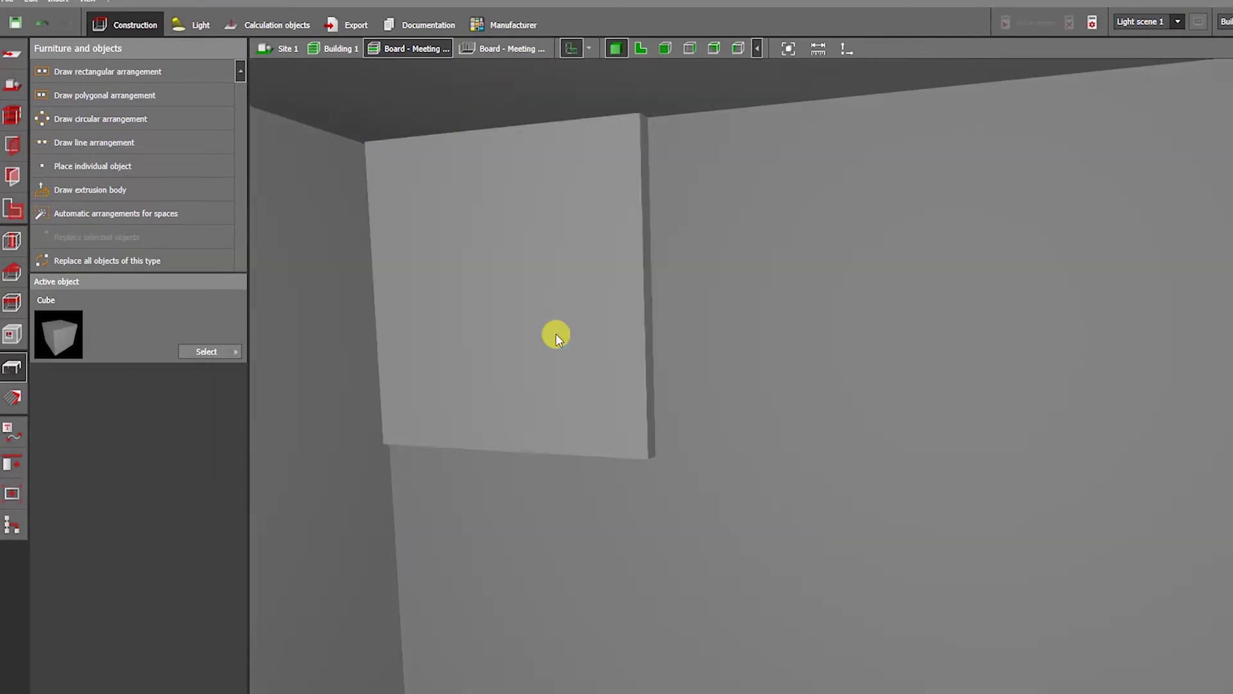
Rescale the corner panel against the end wall and copy it directly below, down to the floor
right_click(730, 254)
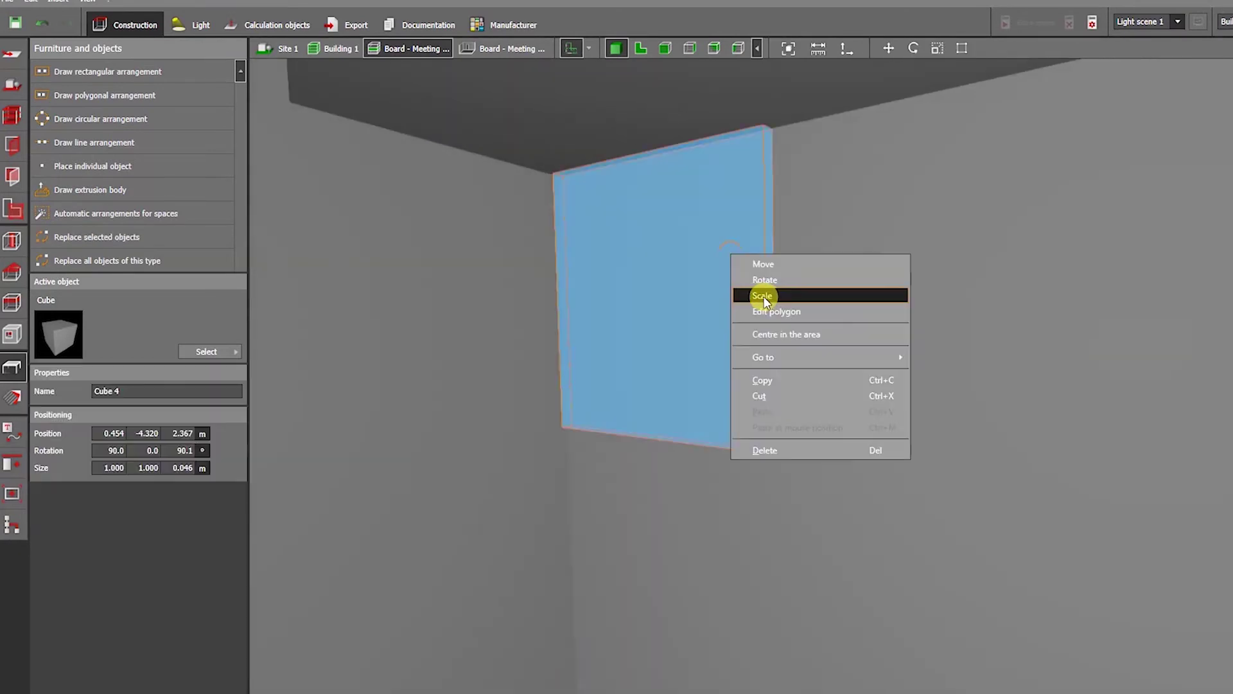
left_click(763, 297)
key("Escape")
right_click_drag(708, 283, 614, 147)
left_click(614, 148)
middle_click_drag(615, 147, 622, 359)
right_click_drag(769, 302, 615, 244)
left_click_drag(615, 244, 611, 449, "ctrl")
right_click_drag(614, 460, 694, 317)
right_click(694, 317)
left_click_drag(595, 687, 596, 692)
Apply a dark slatted-wood texture material to the upper and lower wall panels in the corner
left_click(877, 442)
right_click_drag(877, 442, 661, 487)
scroll(661, 486, "down", 2)
left_click_drag(603, 419, 600, 416)
left_click(734, 517)
right_click_drag(734, 516, 837, 487)
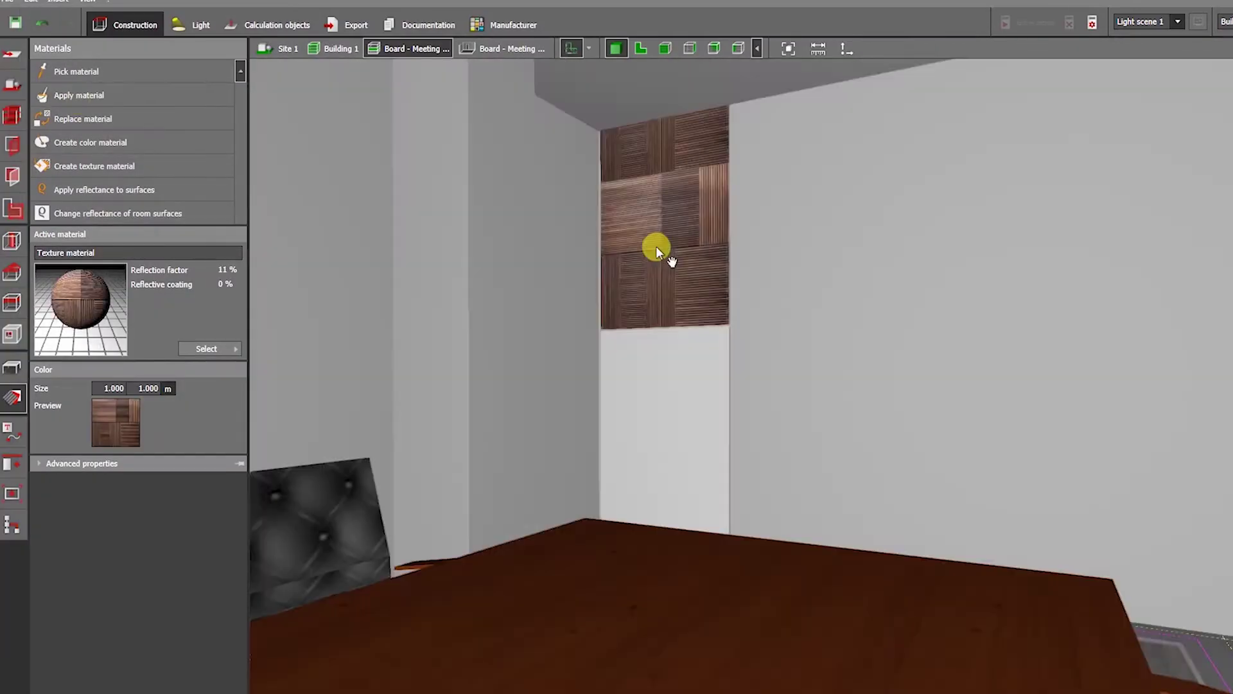
left_click(655, 248)
left_click(679, 478)
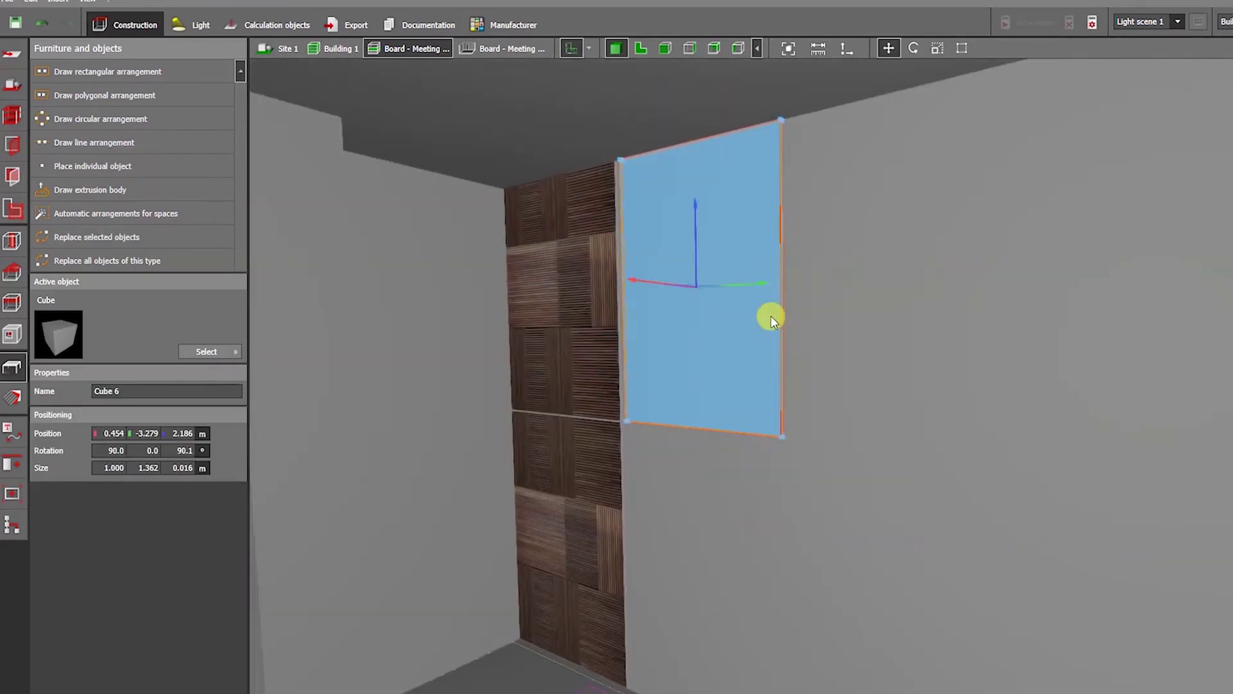
Copy the slatted-wood panels side by side along the end wall in an upper and a lower row until they reach the window
right_click(522, 355)
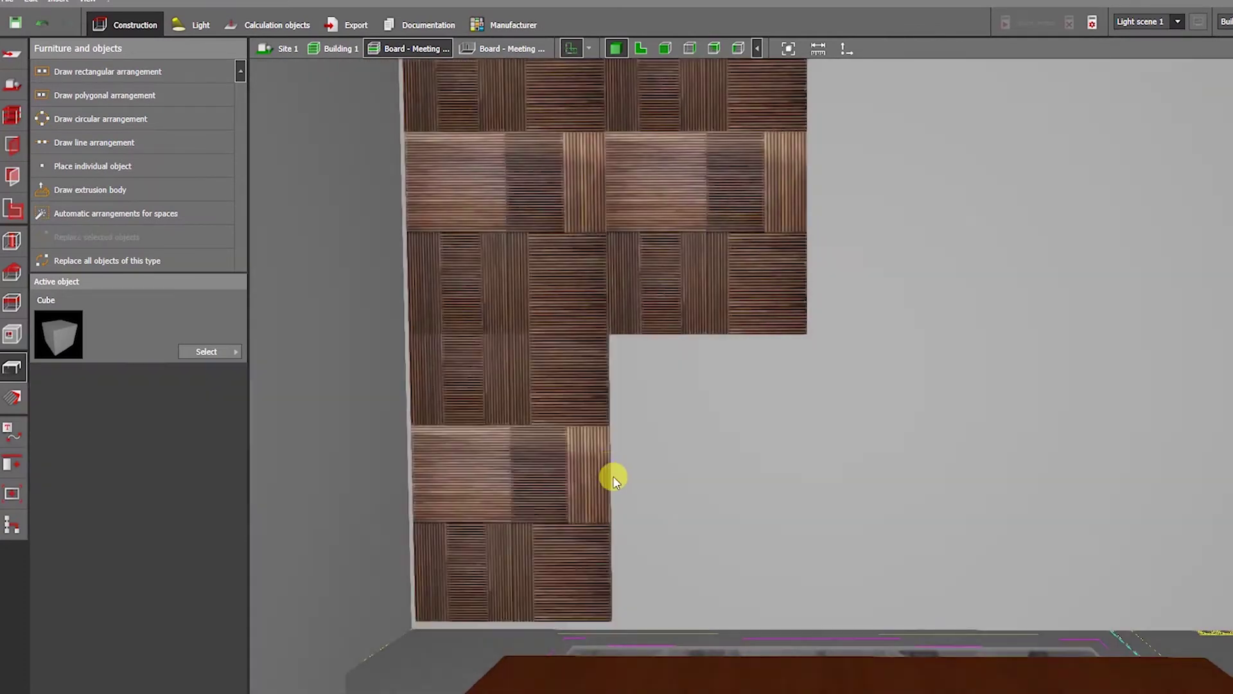
right_click(607, 341)
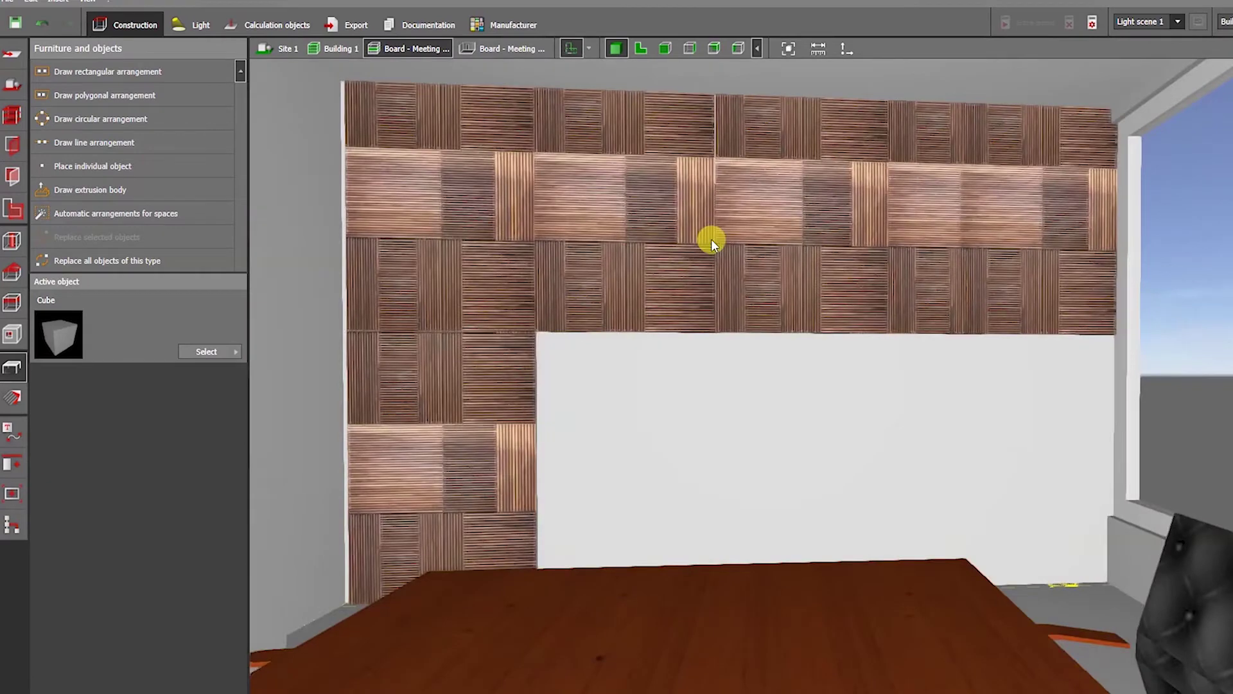
left_click(626, 247)
left_click_drag(626, 248, 641, 357)
left_click(644, 388)
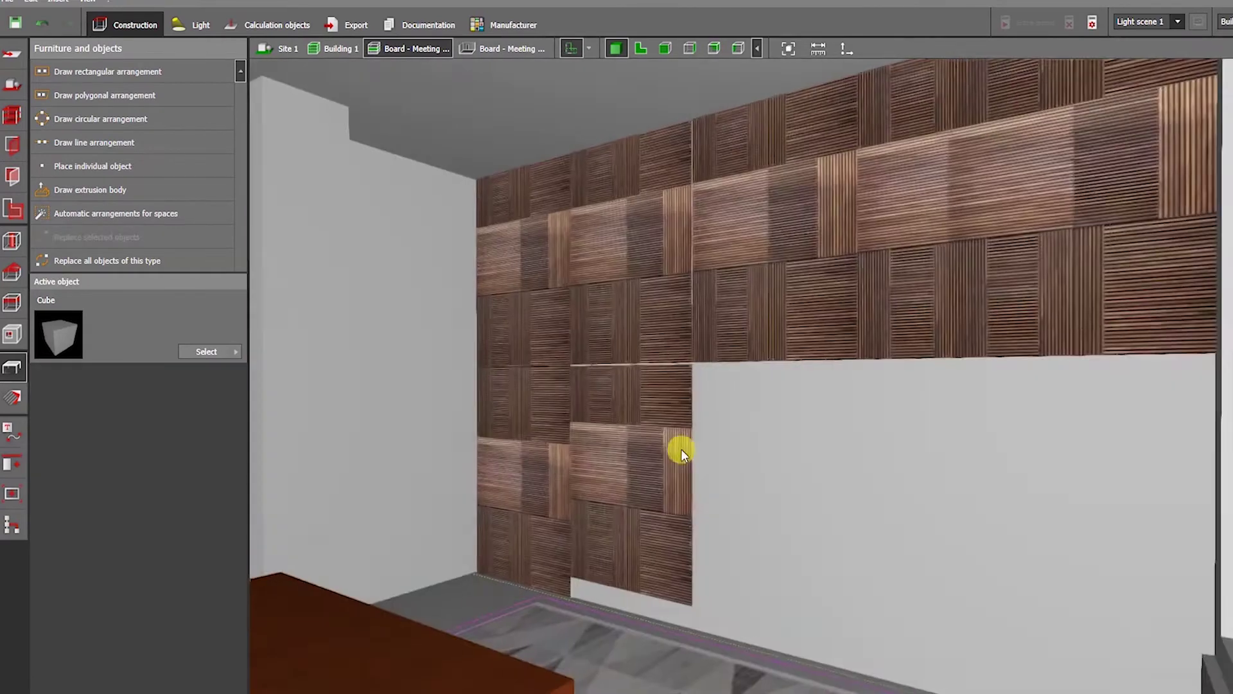
left_click(665, 513)
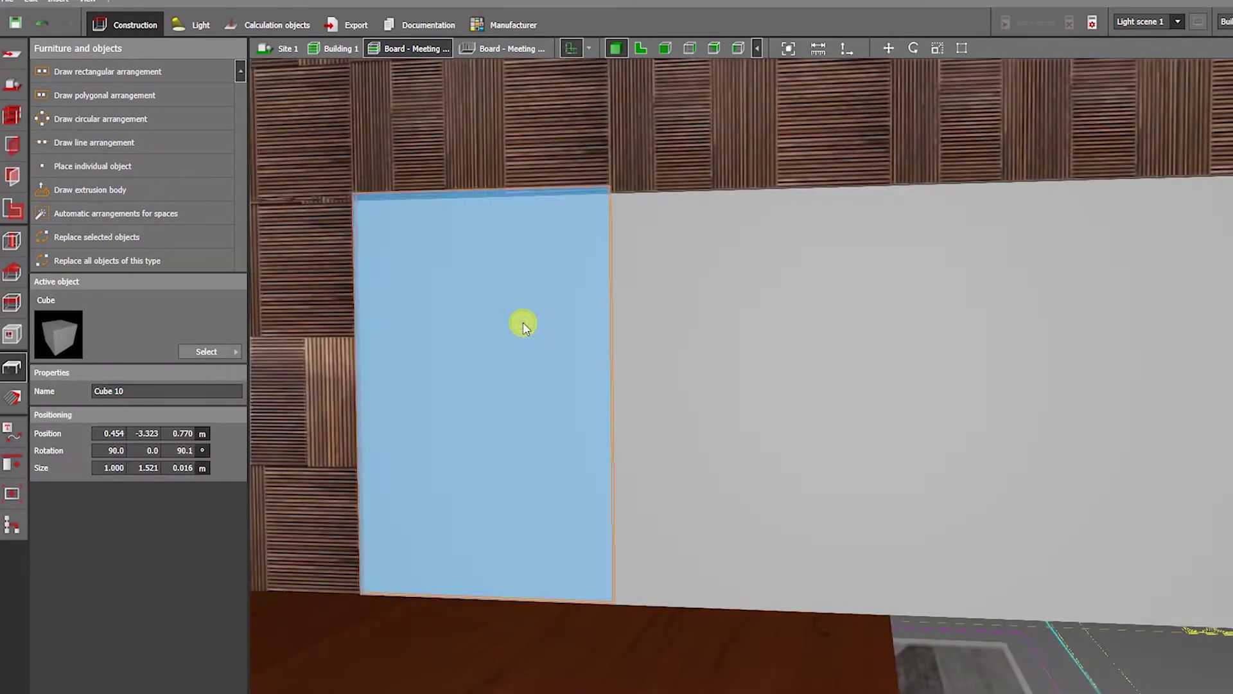
left_click_drag(523, 321, 1151, 419)
right_click(958, 493)
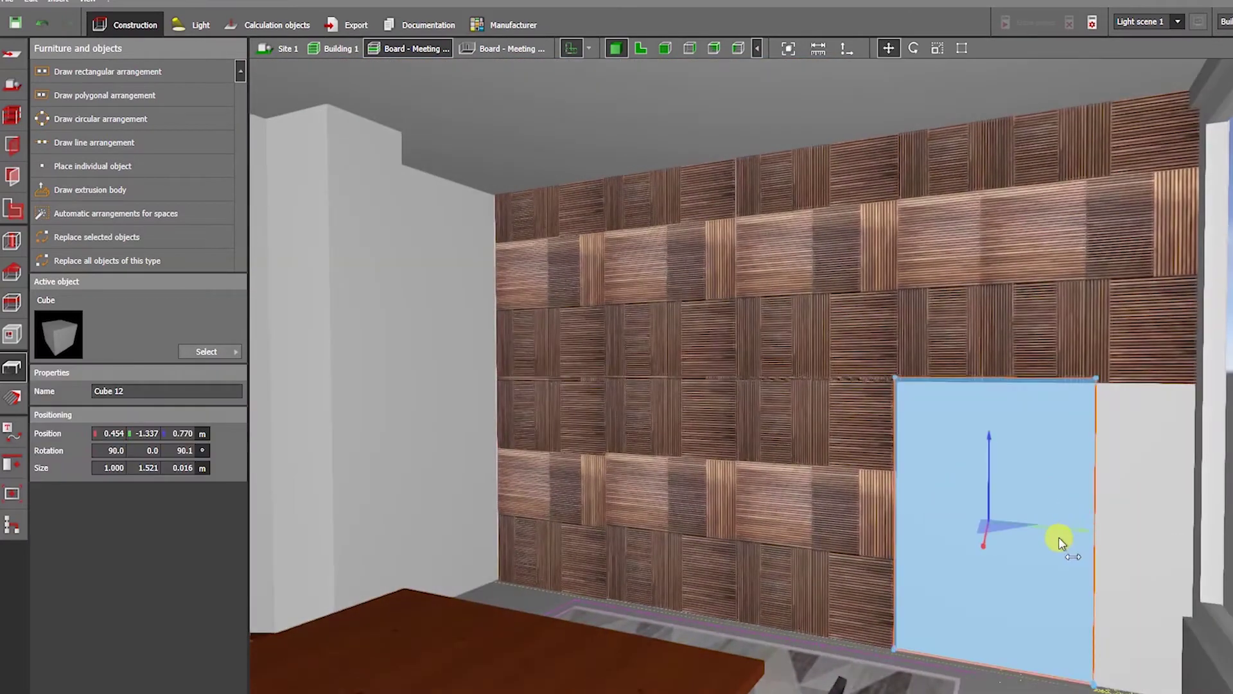
left_click(1151, 317)
left_click_drag(1092, 159, 1112, 503, "ctrl")
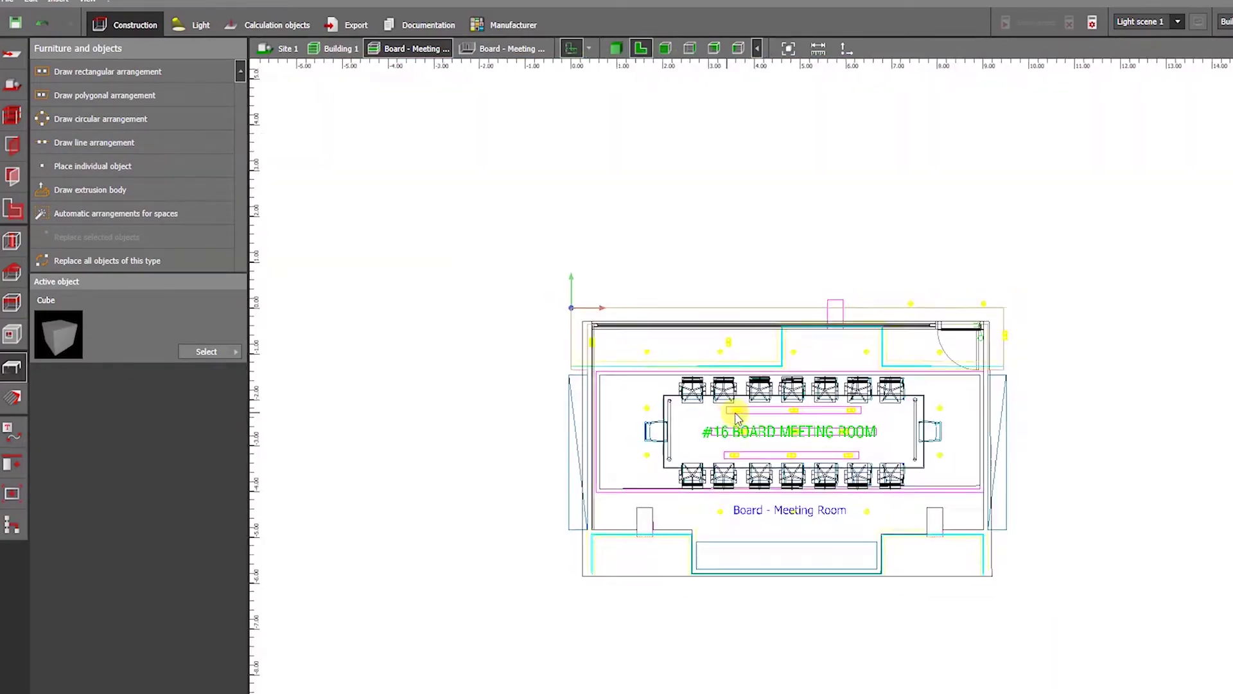
Paste a copy of the tabletop slab in plan view, rotate it to -90° and move it towards the end wall beside the door
left_click(974, 434)
scroll(973, 429, "down", 1)
middle_click_drag(922, 422, 796, 395)
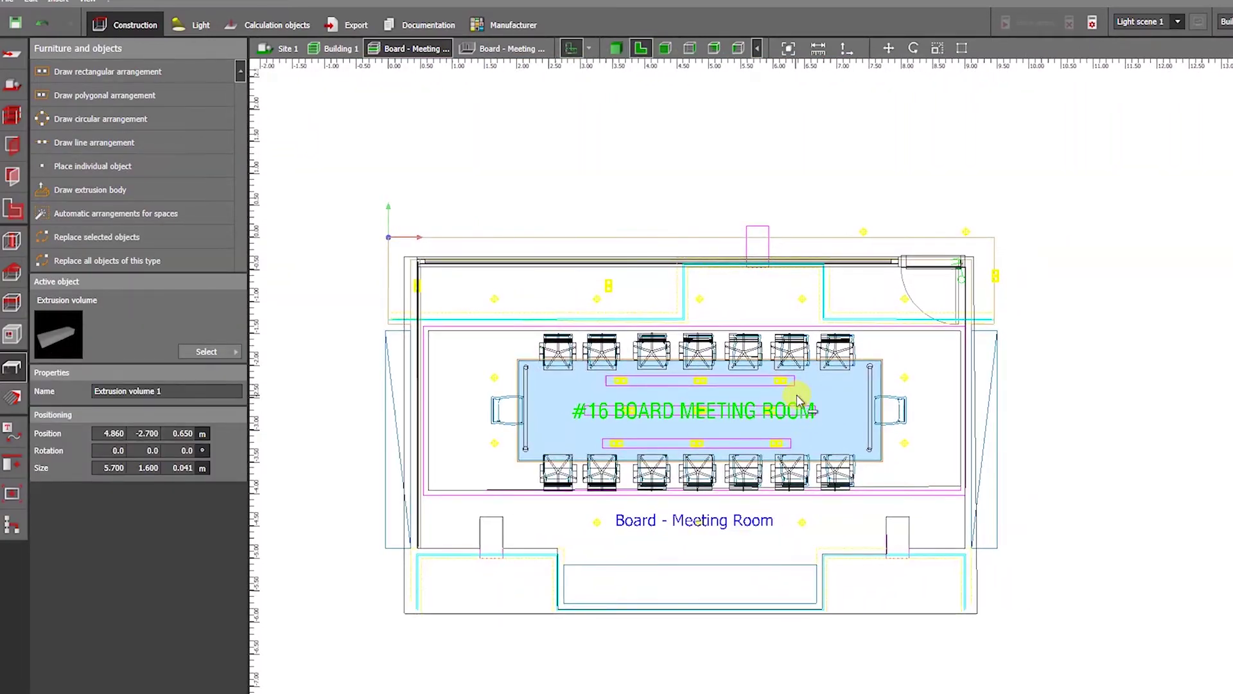
key("ctrl+v")
left_click_drag(909, 382, 821, 471)
scroll(821, 414, "up", 2)
right_click(809, 353)
left_click(842, 365)
scroll(819, 379, "down", 1)
middle_click_drag(823, 379, 785, 377)
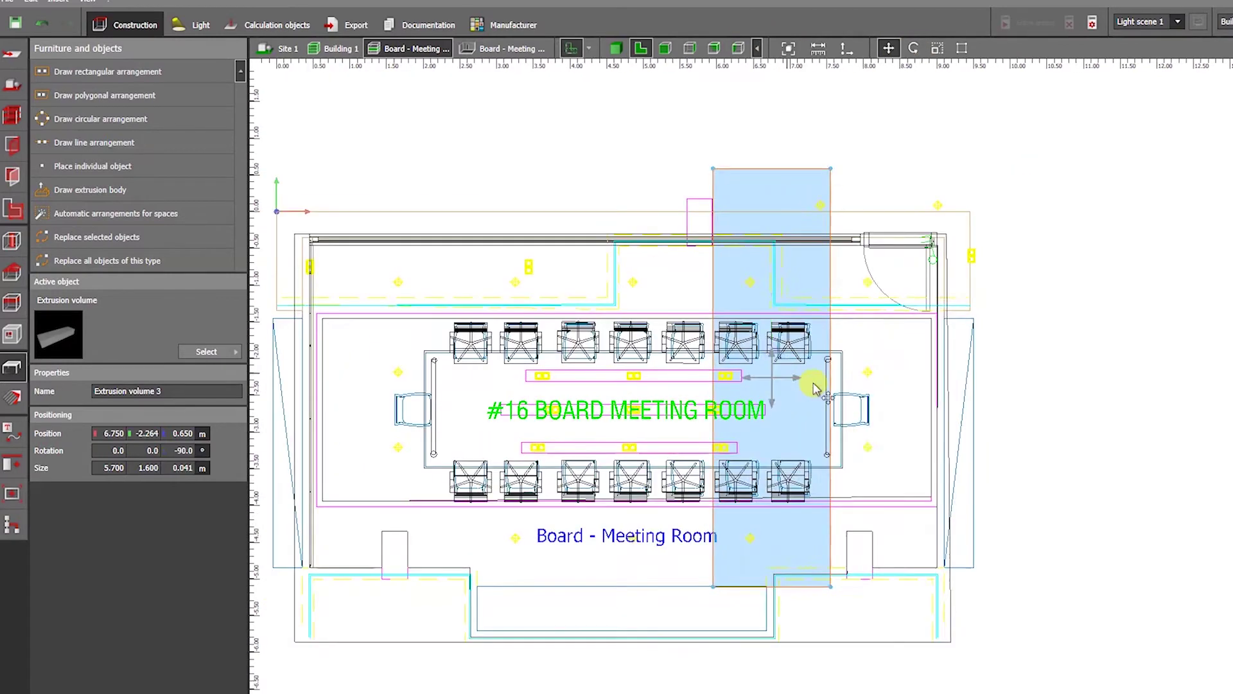
left_click_drag(786, 370, 898, 428)
left_click(880, 372)
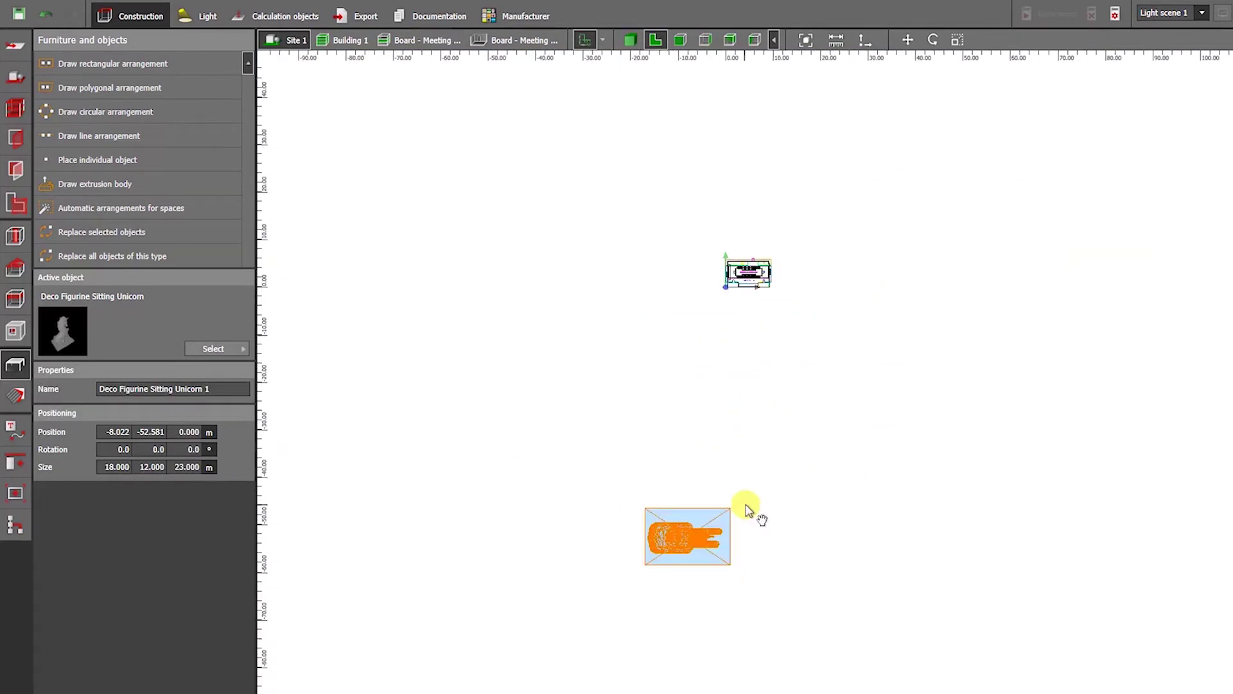
Move the sitting unicorn figurine from outside the building into the meeting room in plan view and set its width to 3 m
left_click_drag(669, 540, 747, 264)
scroll(749, 236, "up", 6)
right_click(892, 336)
left_click(963, 380)
left_click_drag(1036, 348, 677, 275)
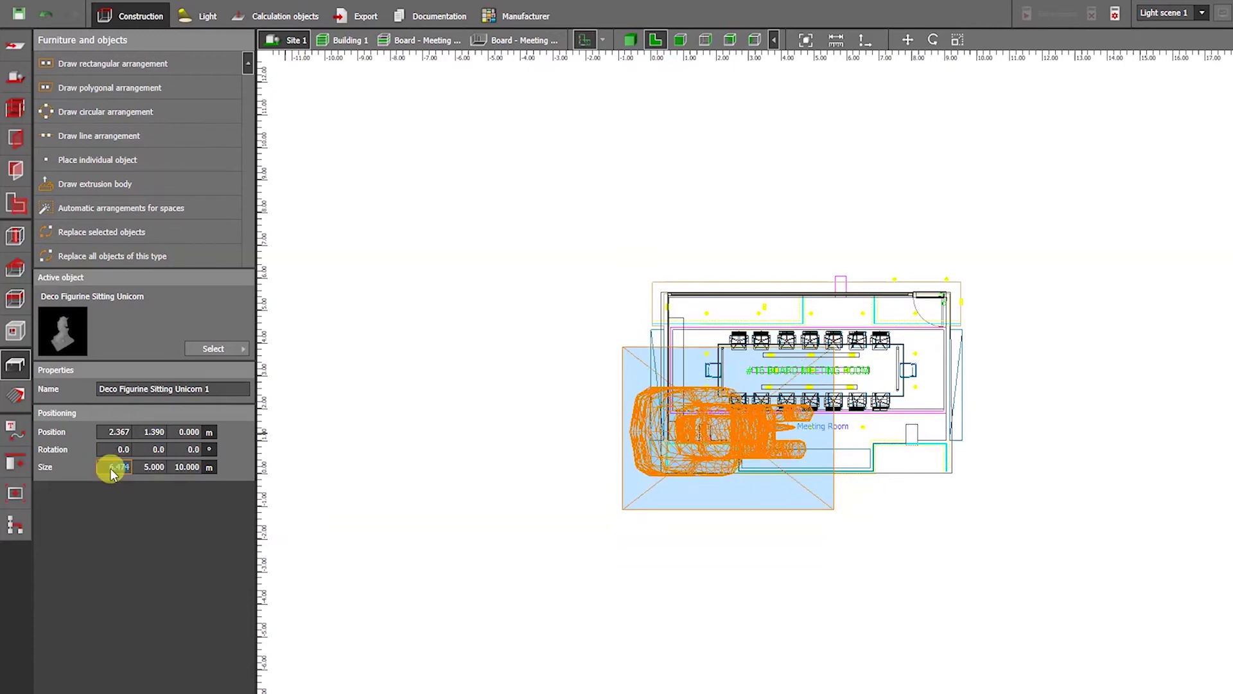
type("3")
key("Return")
Scale the unicorn figurine down to ornament size and stand it on the wooden shelf along the slatted end wall
right_click(723, 396)
left_click(629, 39)
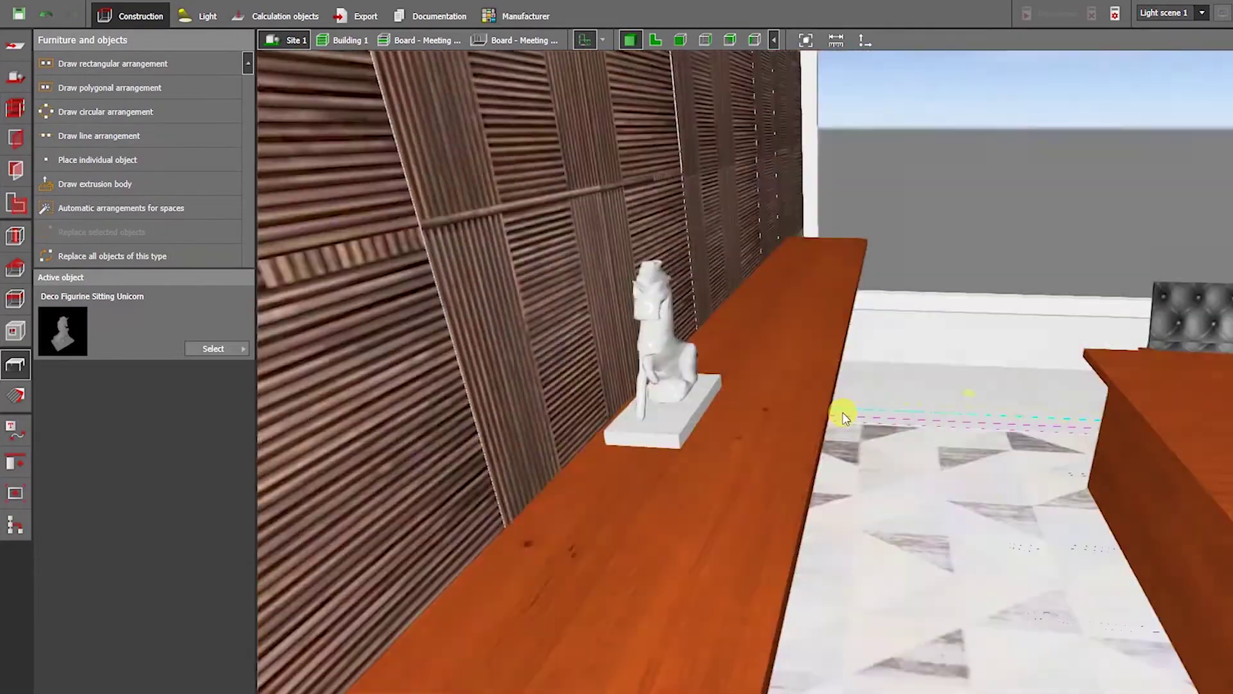
right_click(759, 384)
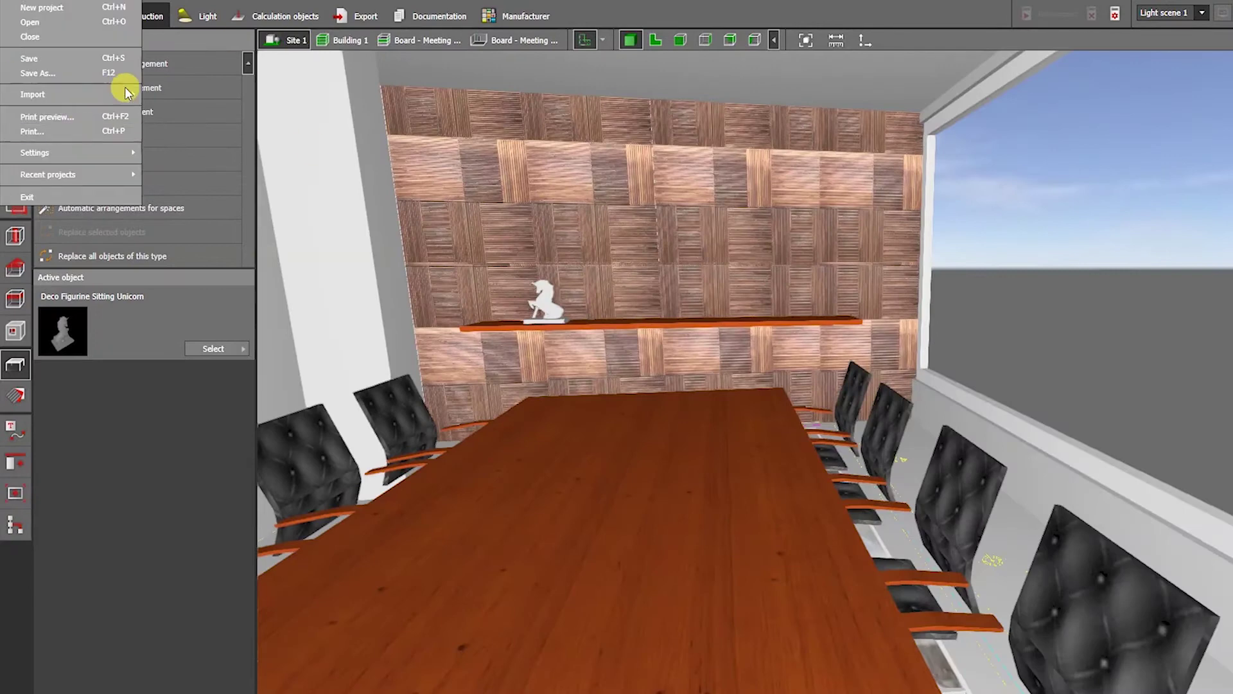
Import the 3DS file "Orient Interior Decor" and place it in the scene
left_click(122, 94)
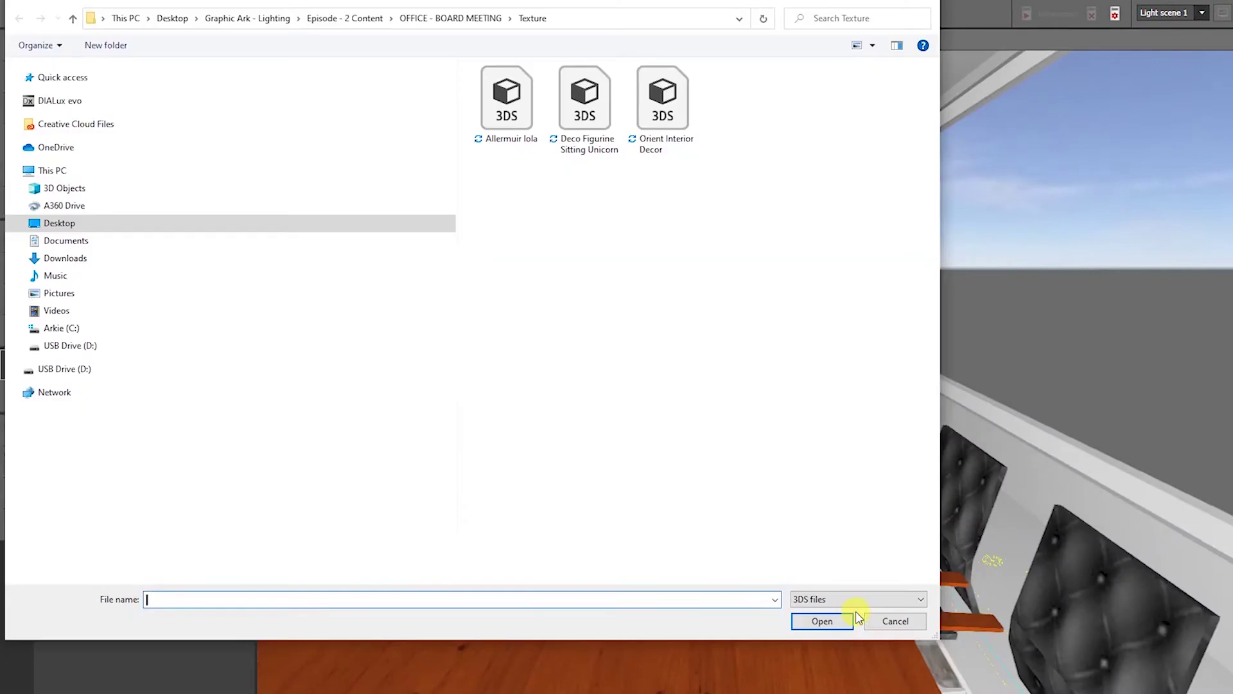
double_click(663, 109)
left_click(436, 433)
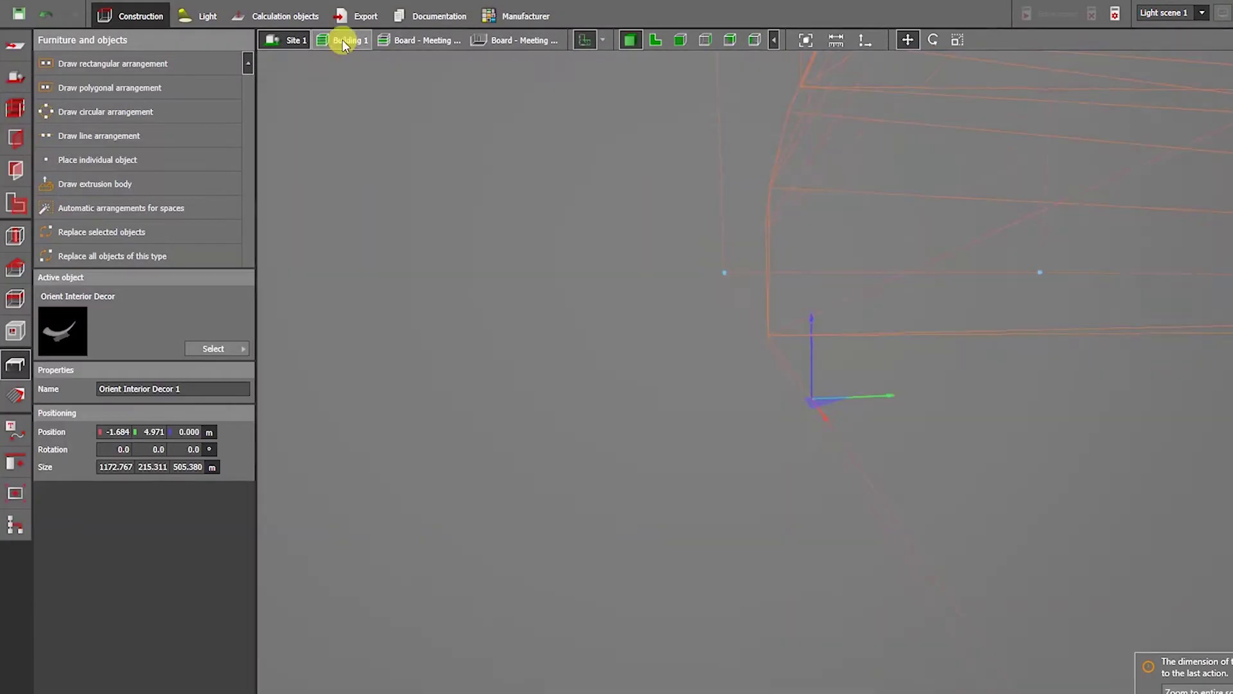
scroll(781, 374, "down", 5)
left_click(925, 437)
left_click(925, 439)
Set the size of the imported horn decor to 5 × 4 × 2 m in plan view
left_click(655, 40)
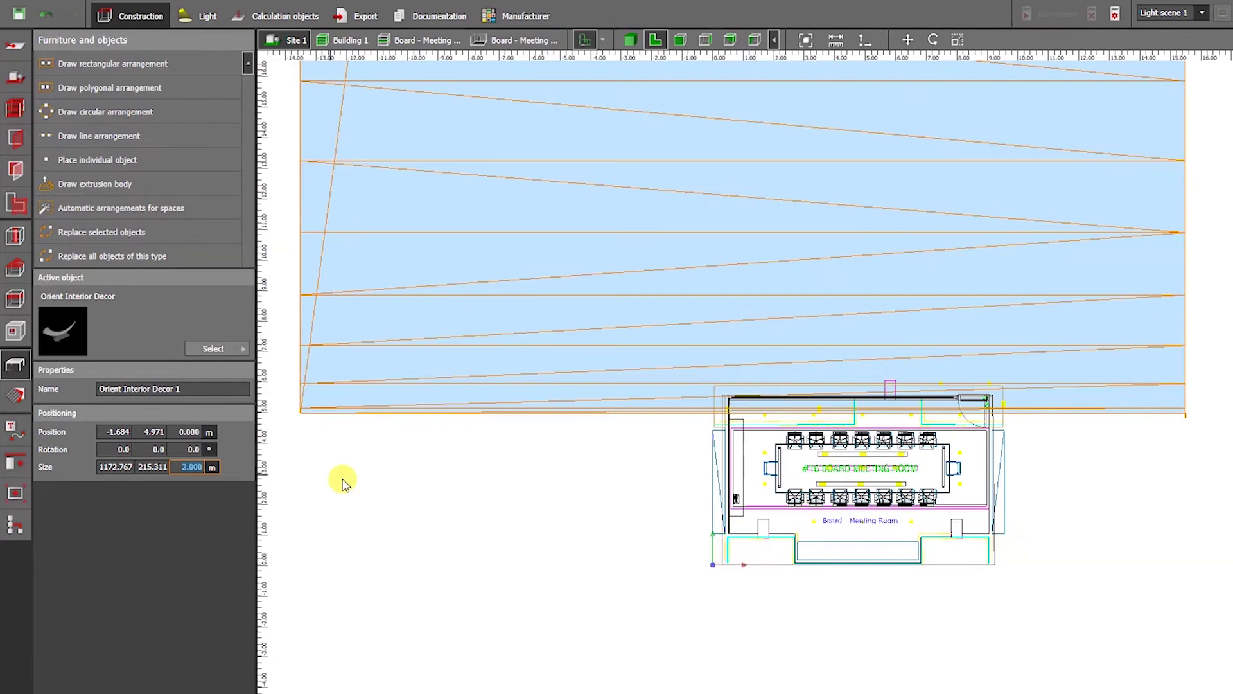
left_click(152, 467)
type("4")
left_click(114, 466)
type("5")
Move the horn decor into the room in plan view and scale it down towards the end-wall shelf
scroll(958, 495, "up", 3)
right_click(577, 252)
left_click_drag(550, 275, 729, 420)
right_click(788, 442)
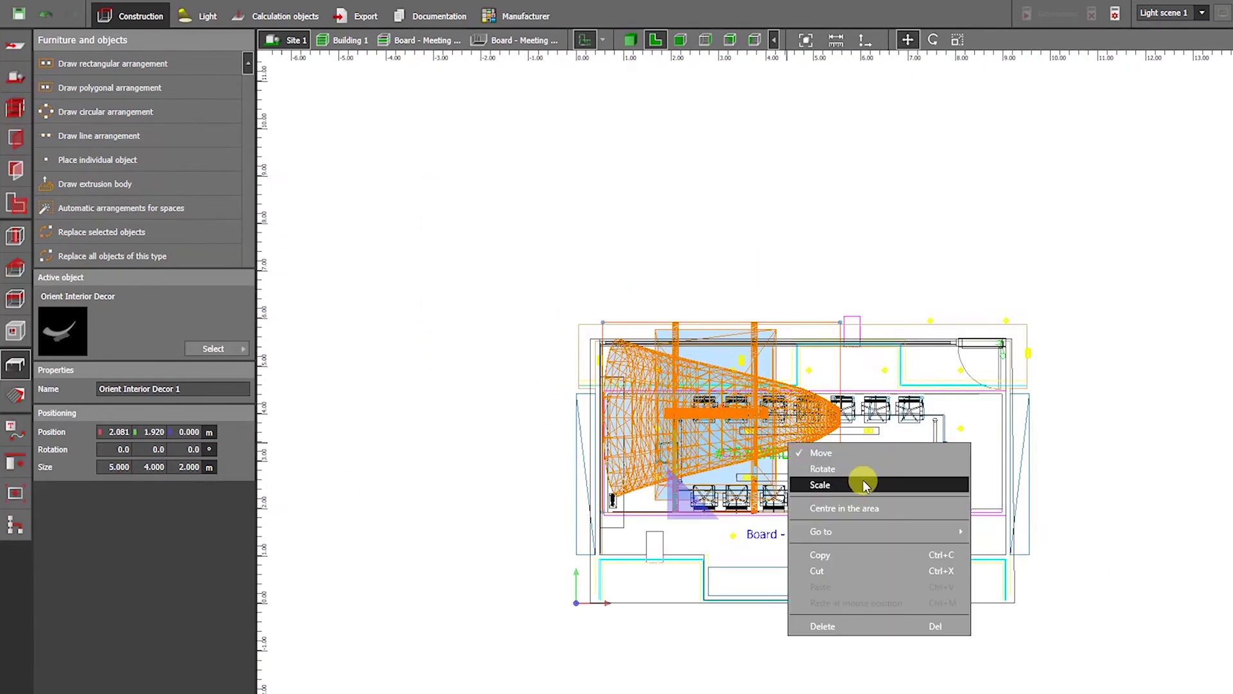
left_click_drag(628, 493, 630, 493)
Rotate the horn decor to -90°, resize it to 0.275 × 0.138 × 0.355 m and seat it on the shelf beside the unicorn
left_click(631, 40)
left_click(805, 40)
left_click_drag(578, 400, 616, 405)
right_click_drag(642, 411, 893, 394)
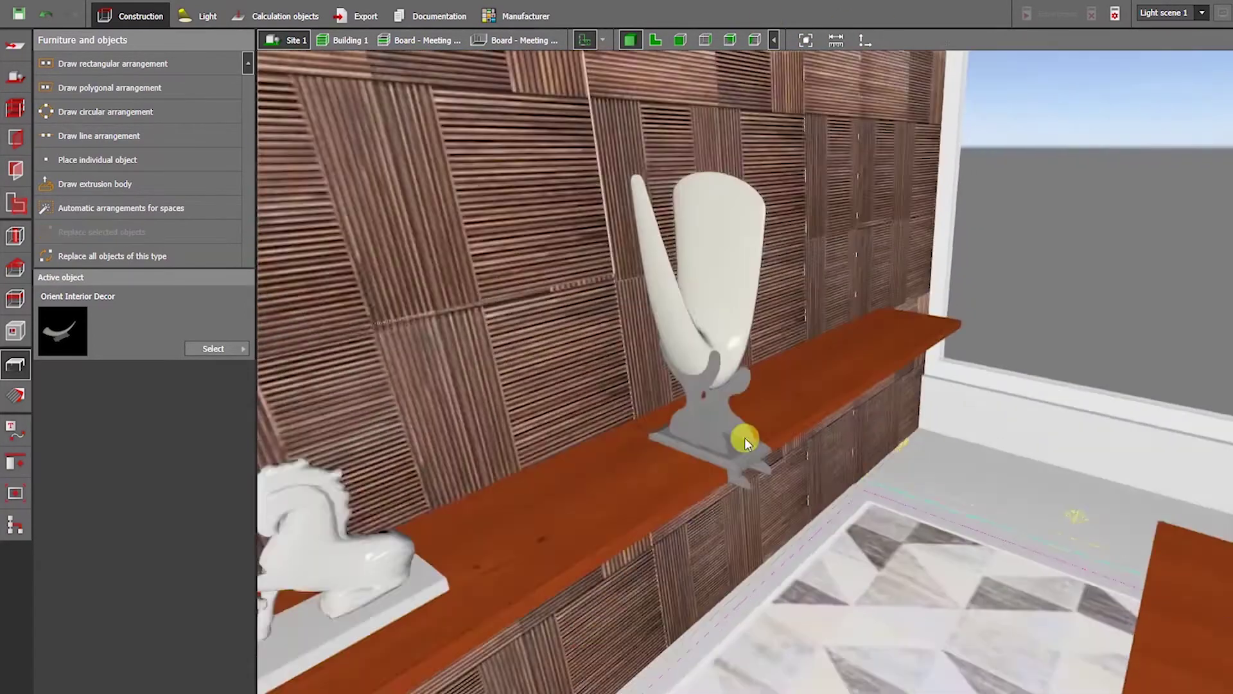
right_click(781, 357)
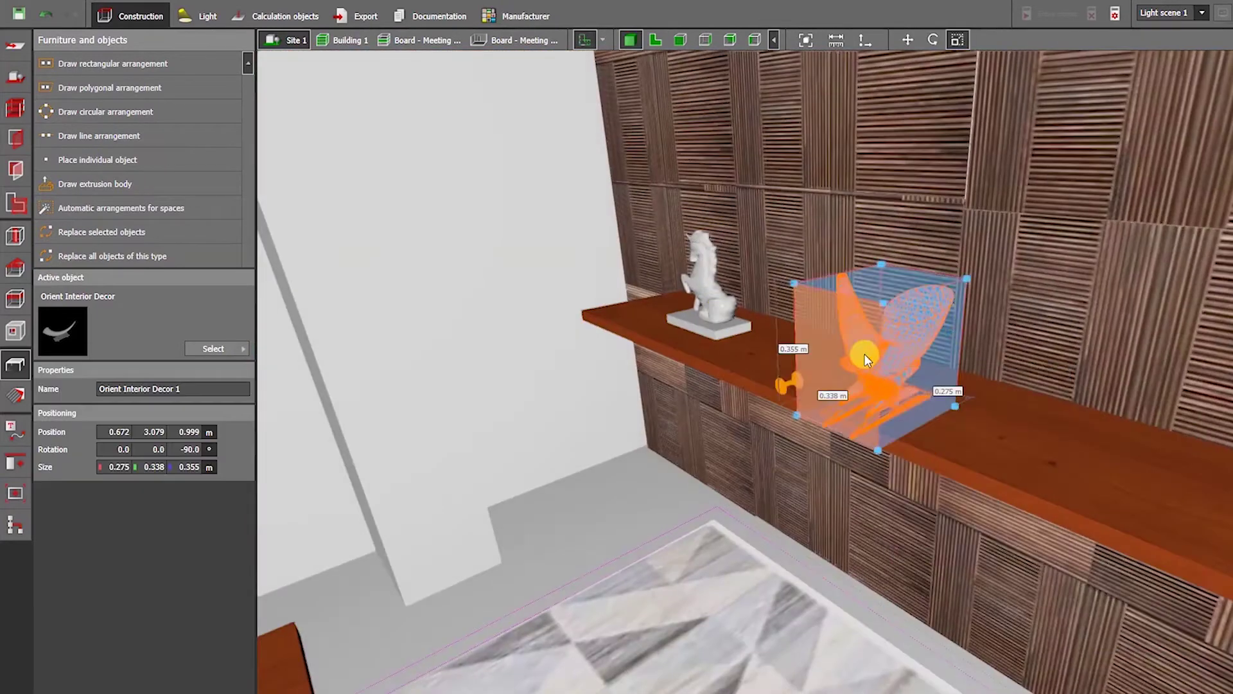
right_click(911, 291)
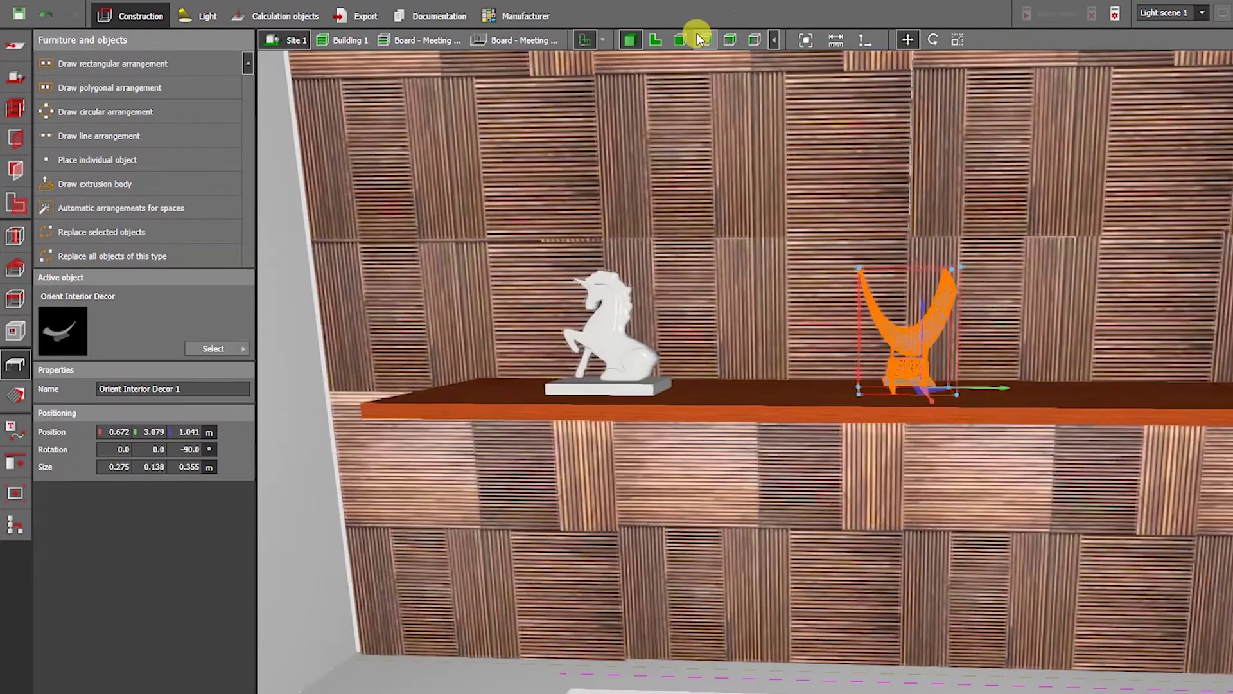
left_click(701, 40)
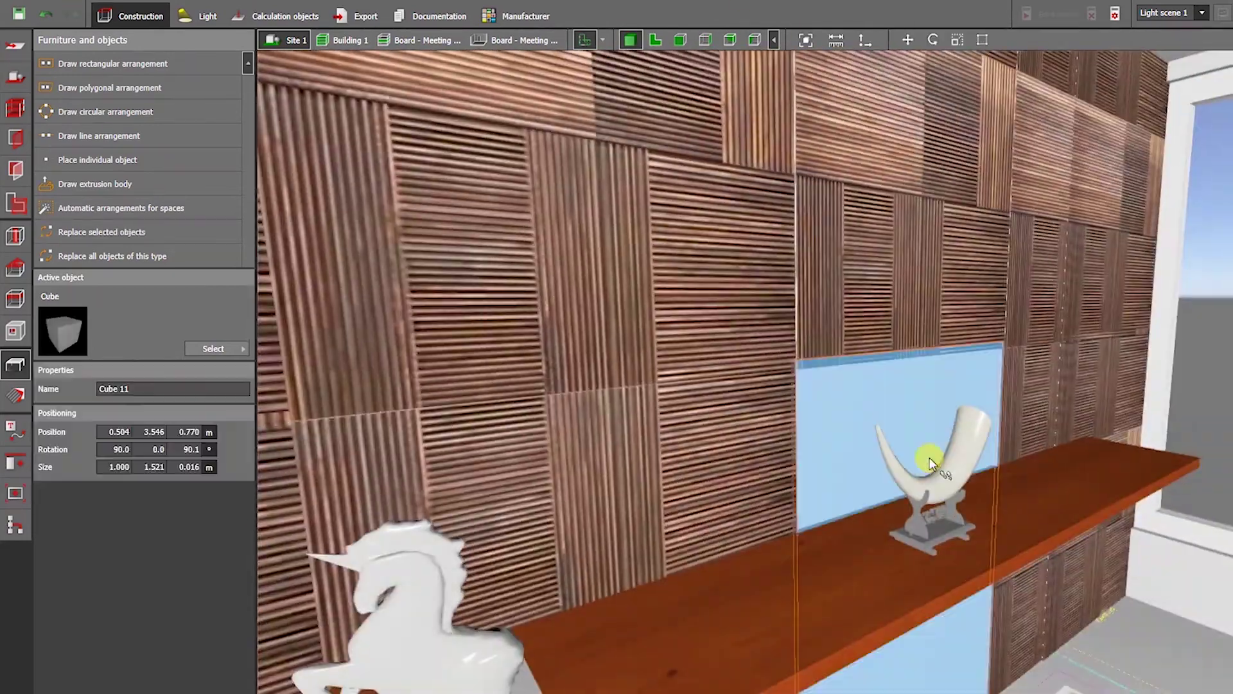
right_click(932, 479)
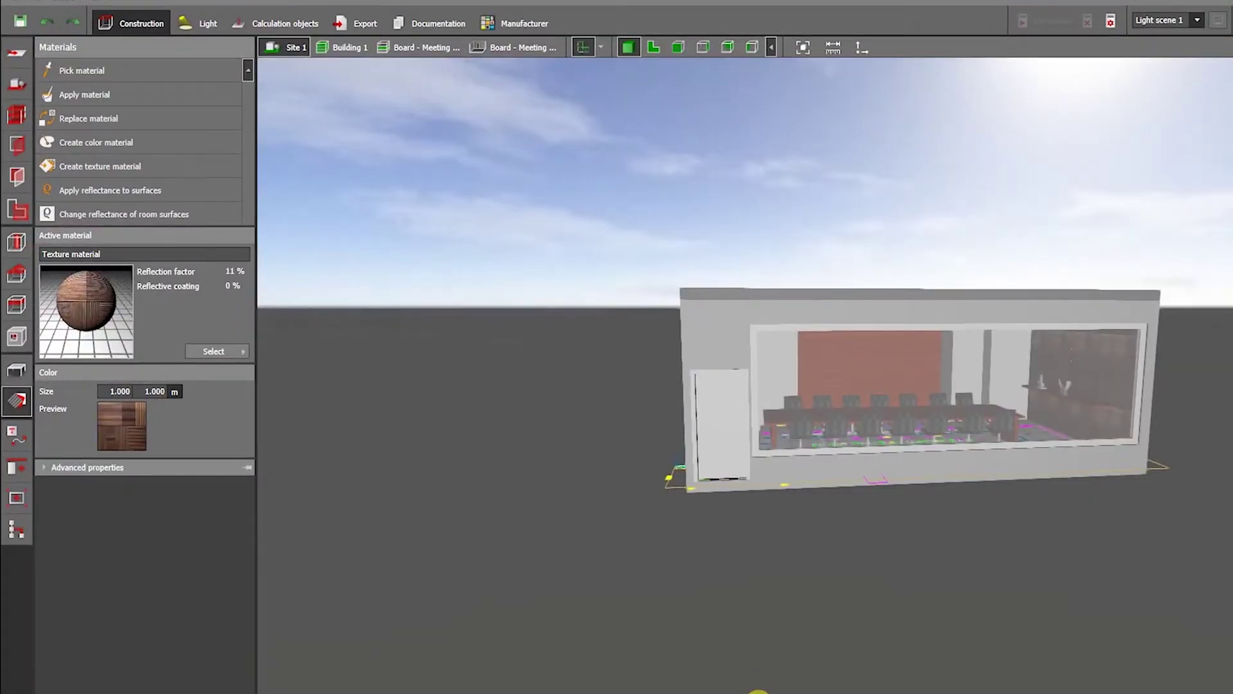
Choose the colour 9003 (Signal white) from the Black/White catalogue group and apply it to the columns beside the wood-clad wall
right_click_drag(1202, 289, 858, 325)
scroll(908, 404, "up", 5)
scroll(861, 325, "up", 3)
left_click(682, 381)
left_click(52, 374)
left_click(1076, 426)
right_click_drag(1076, 426, 917, 475)
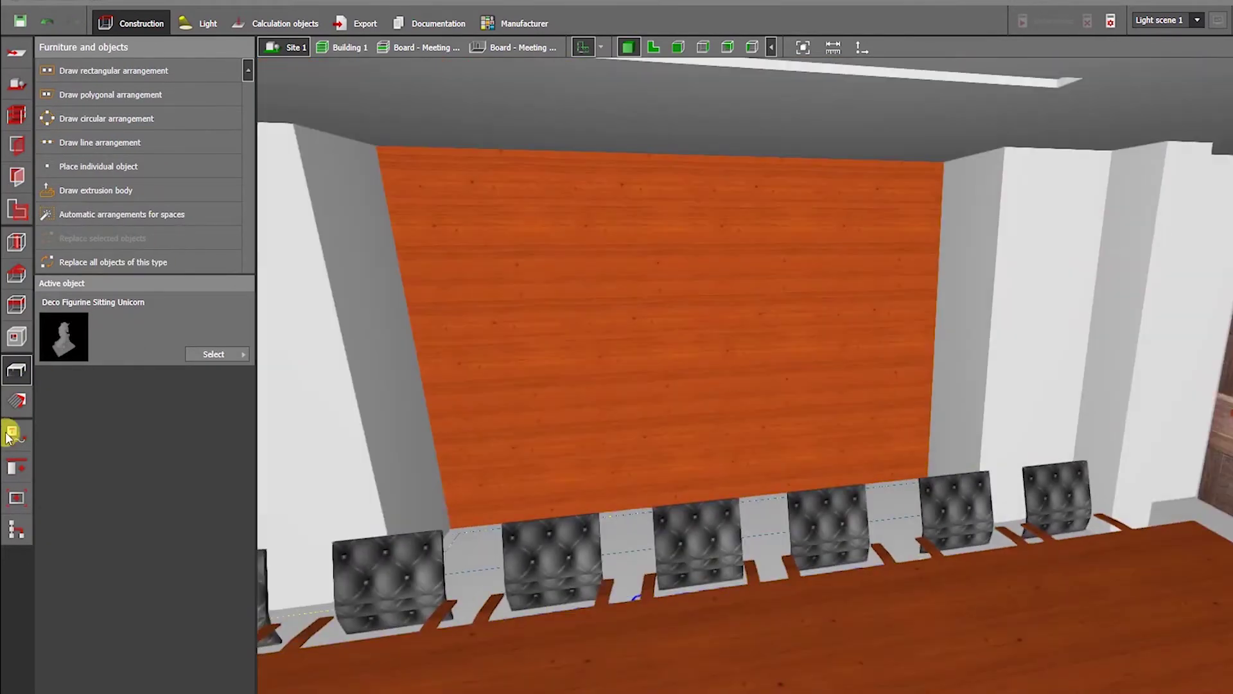
double_click(351, 433)
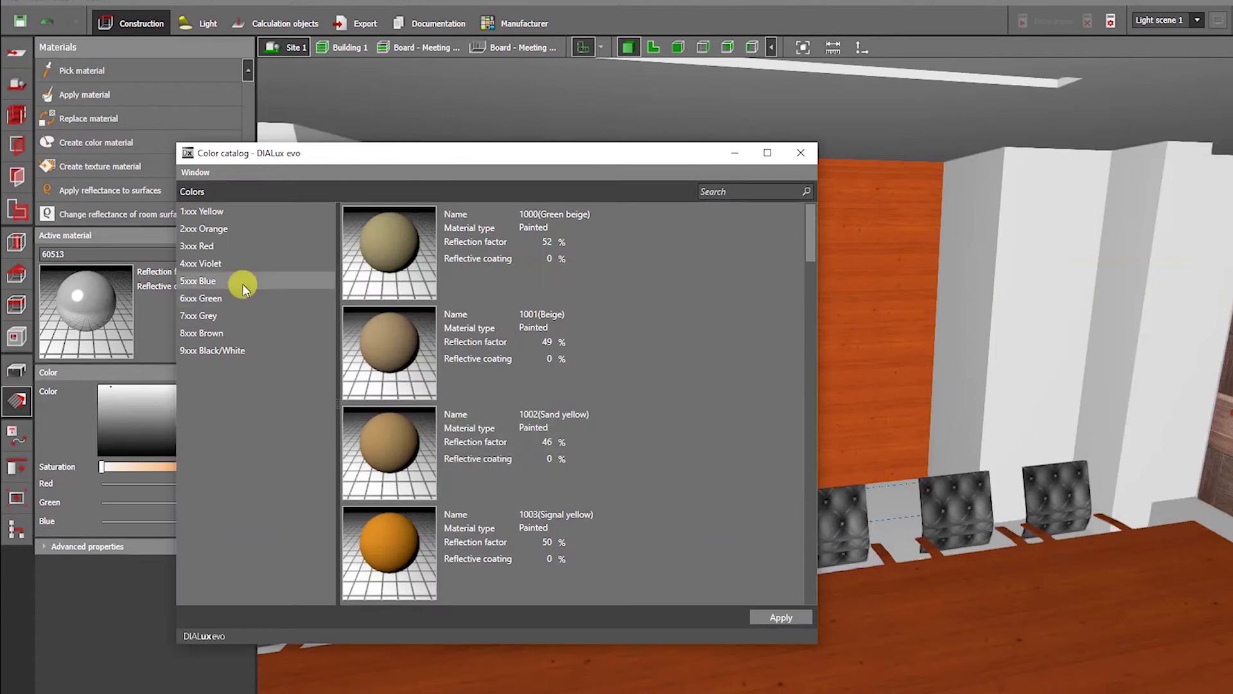
left_click(225, 348)
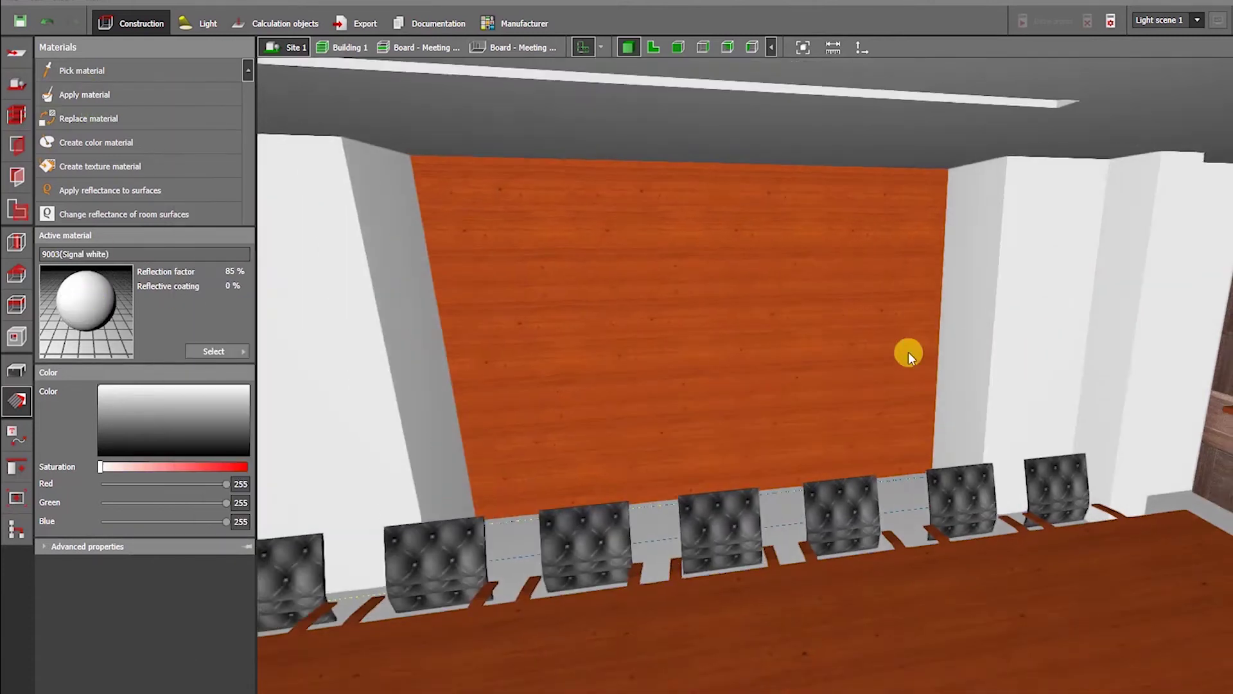
left_click_drag(905, 350, 246, 205)
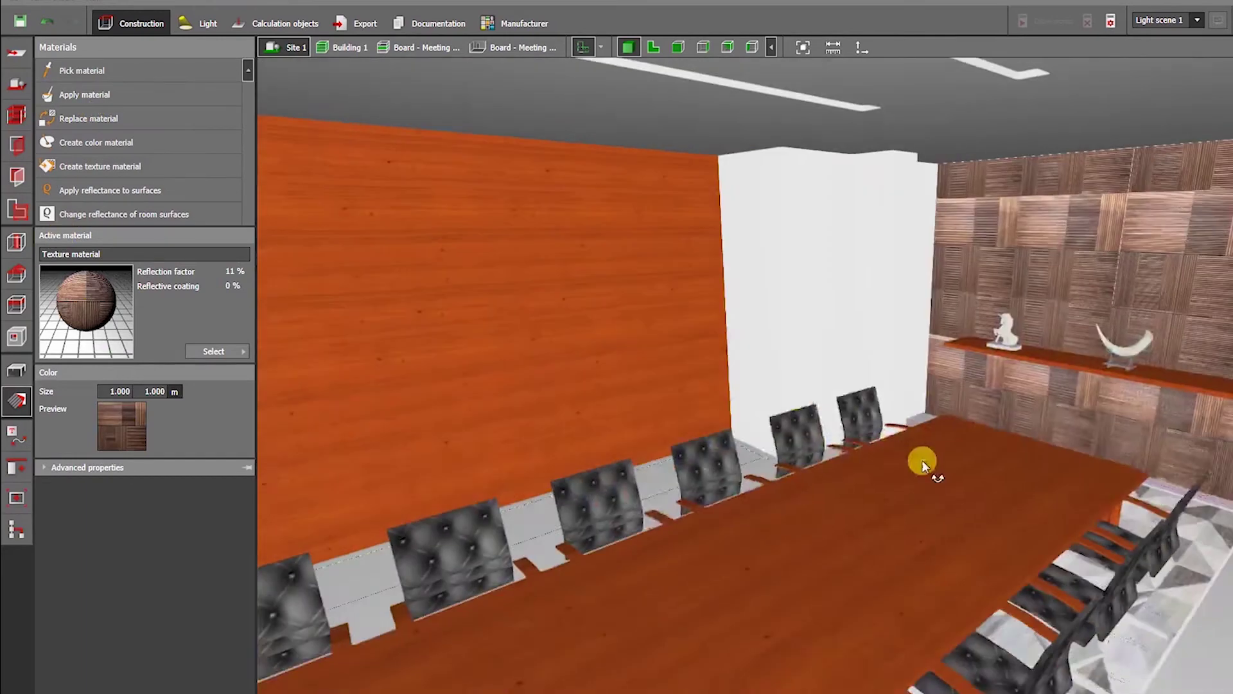
Insert a cube on the wood-clad wall behind the chairs to serve as the screen
right_click_drag(922, 460, 544, 262)
left_click_drag(544, 262, 738, 381)
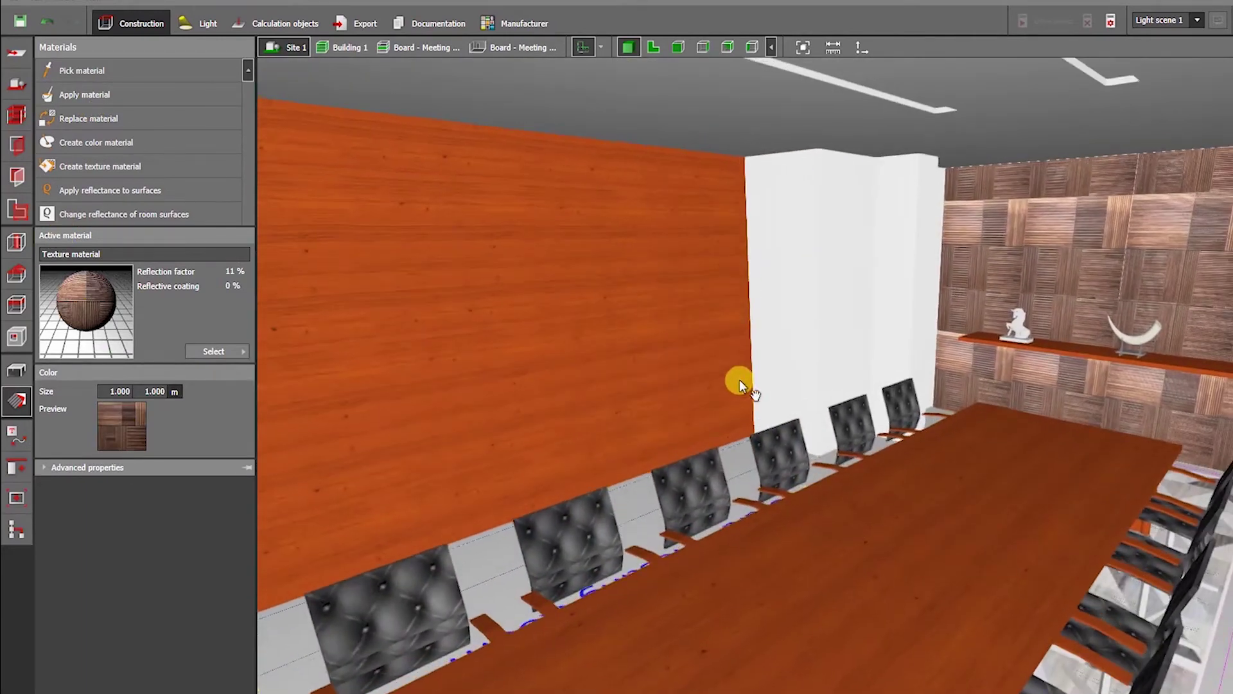
left_click(16, 371)
left_click(214, 353)
left_click(283, 417)
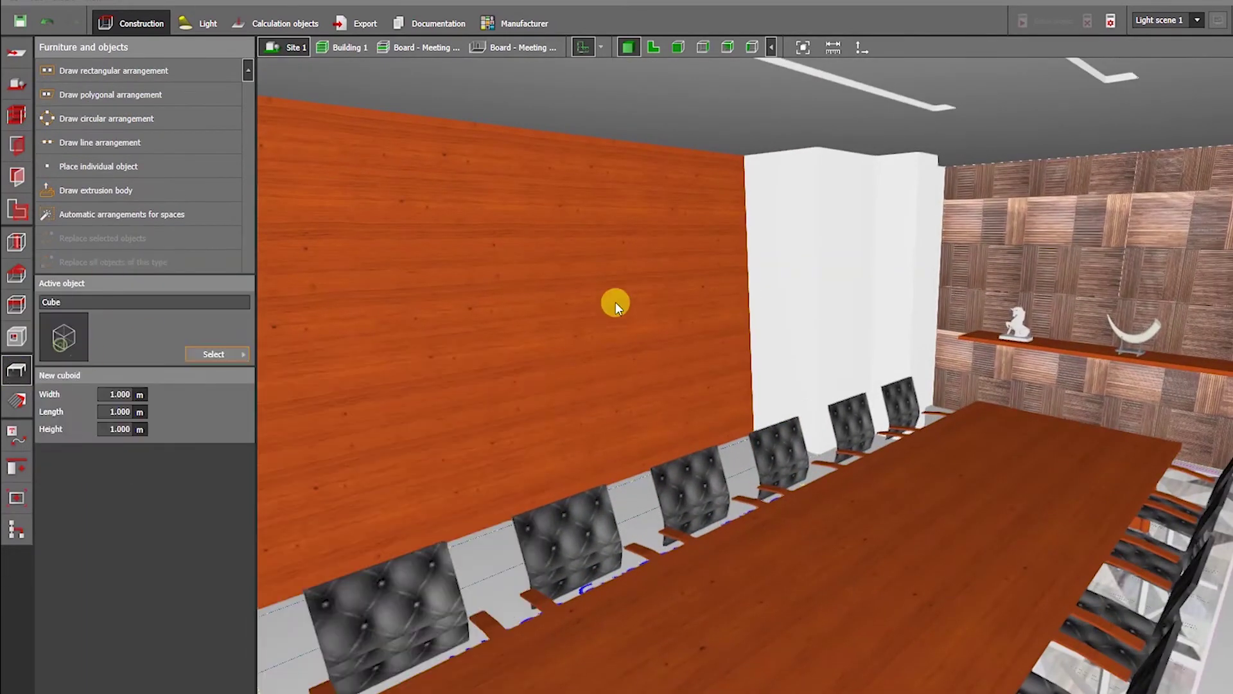
left_click_drag(425, 329, 425, 328)
Scale the 0.030 m thick cube on the wood-clad wall to a panel 2.192 m wide
right_click_drag(425, 328, 538, 399)
right_click(495, 364)
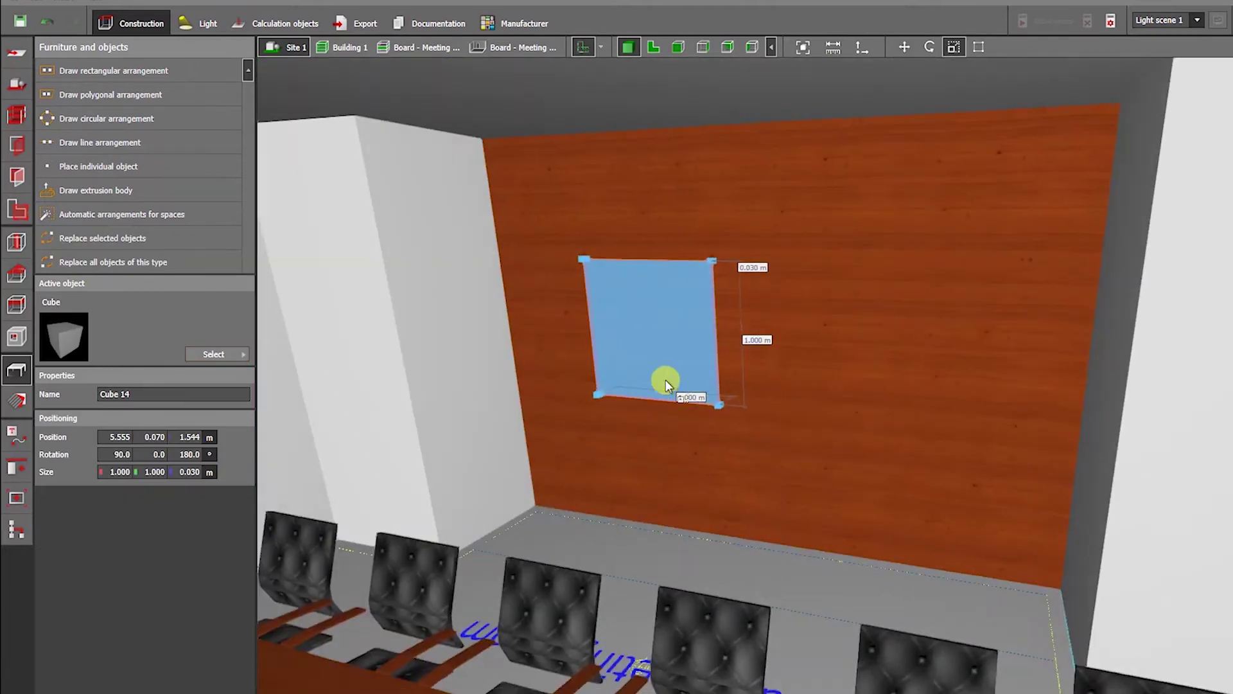
left_click_drag(666, 386, 845, 426)
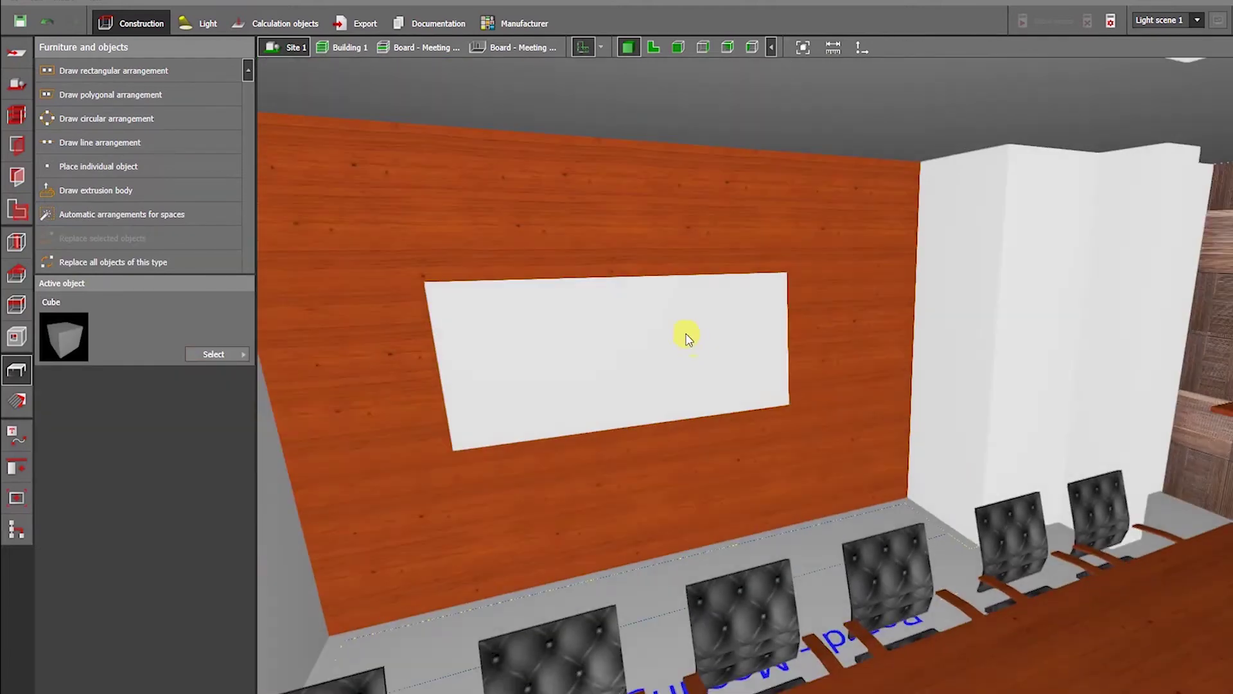
Adjust the white screen panel to about 1.1 m high and centre it on the wood-clad wall
left_click(601, 372)
right_click_drag(676, 299, 537, 307)
right_click(580, 291)
left_click(608, 336)
left_click(587, 236)
left_click(603, 309)
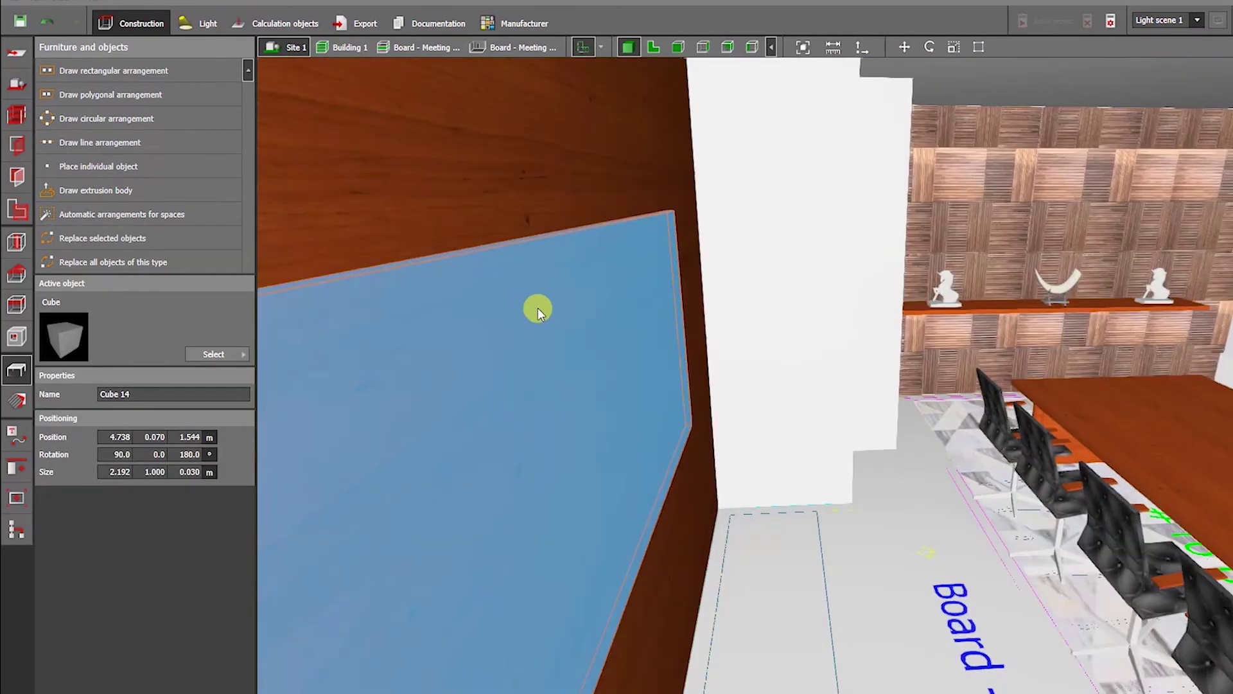
right_click_drag(495, 231, 650, 290)
left_click(798, 514)
right_click_drag(798, 514, 819, 364)
scroll(819, 365, "down", 3)
scroll(819, 365, "up", 3)
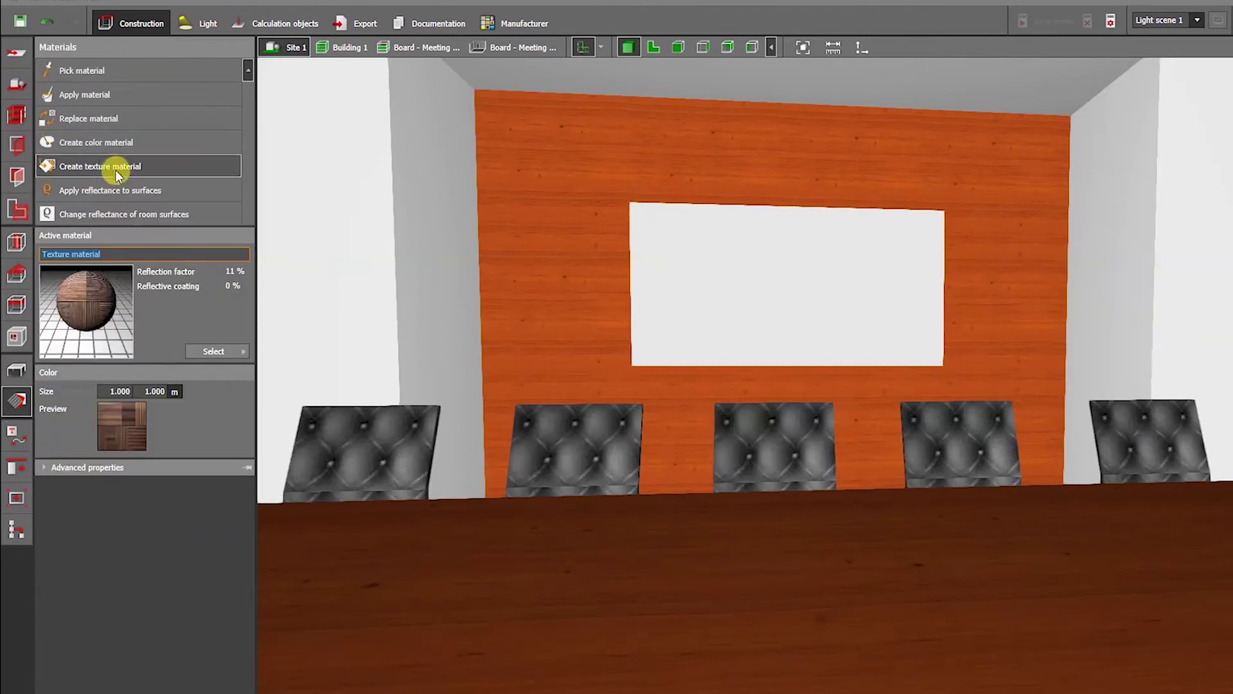
Create a texture material from the lighting-design screen image and apply it to the white wall panel
left_click(117, 174)
left_click(64, 229)
double_click(780, 395)
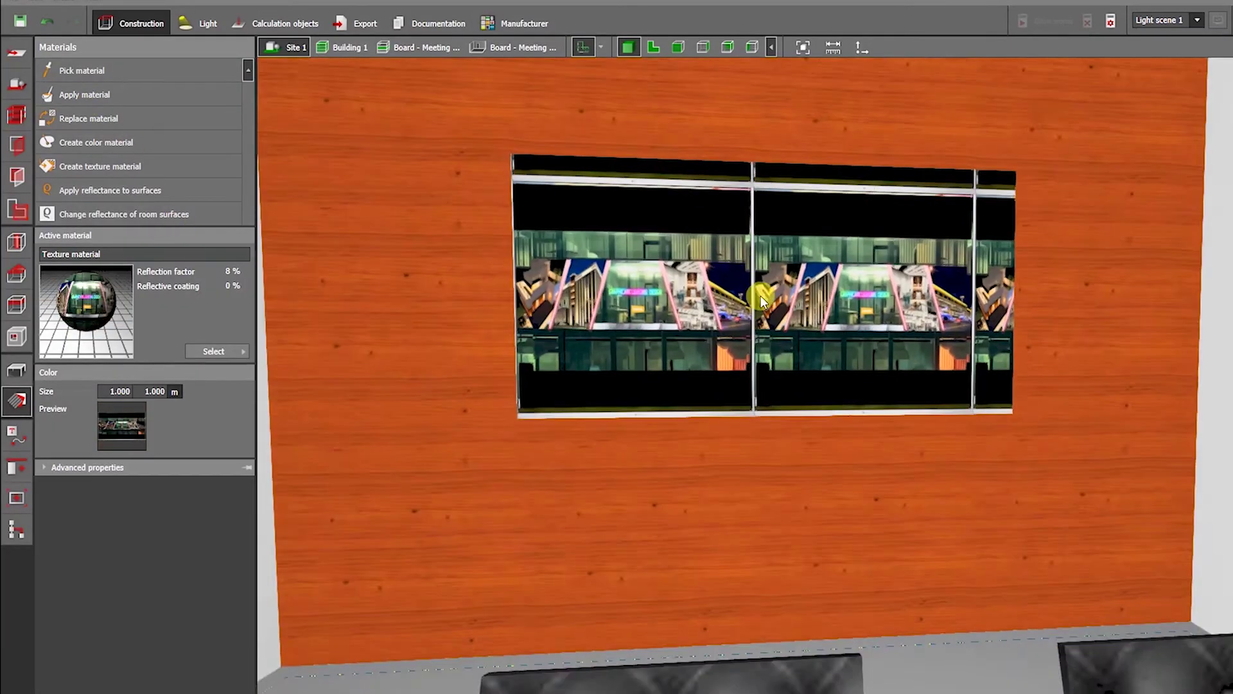
Fit the screen image to the whole panel at a texture size of 2.192 × 1.110 m
left_click(525, 374)
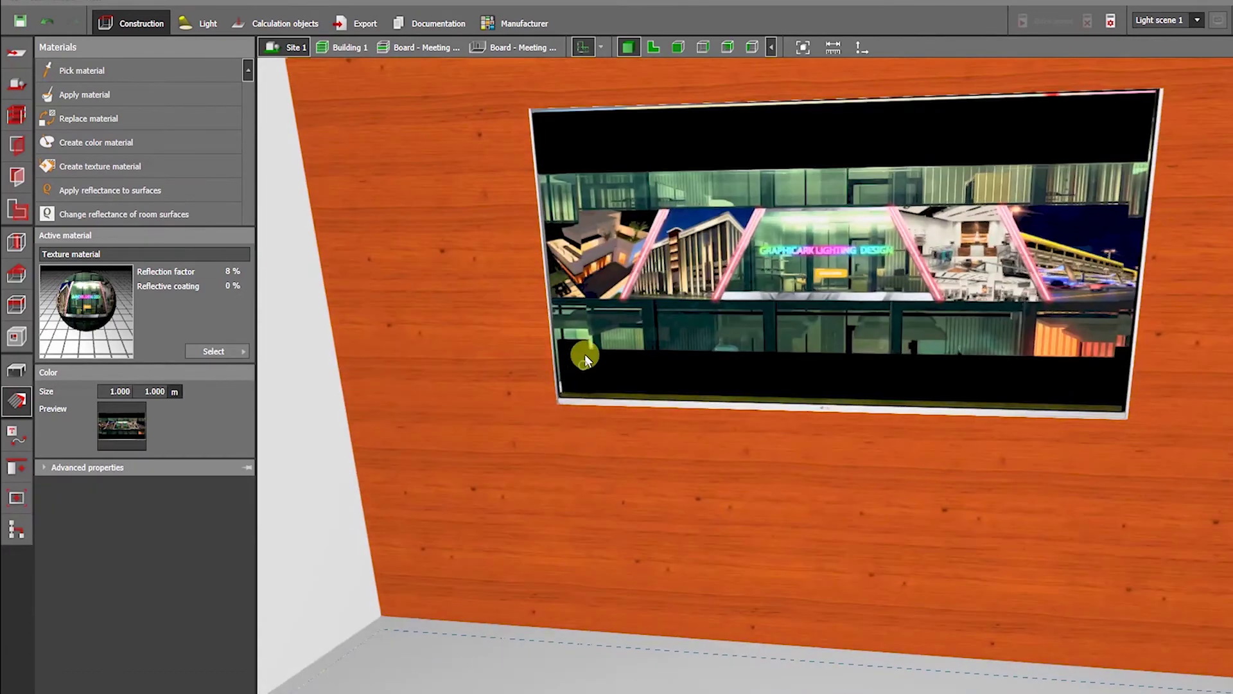
left_click(581, 349)
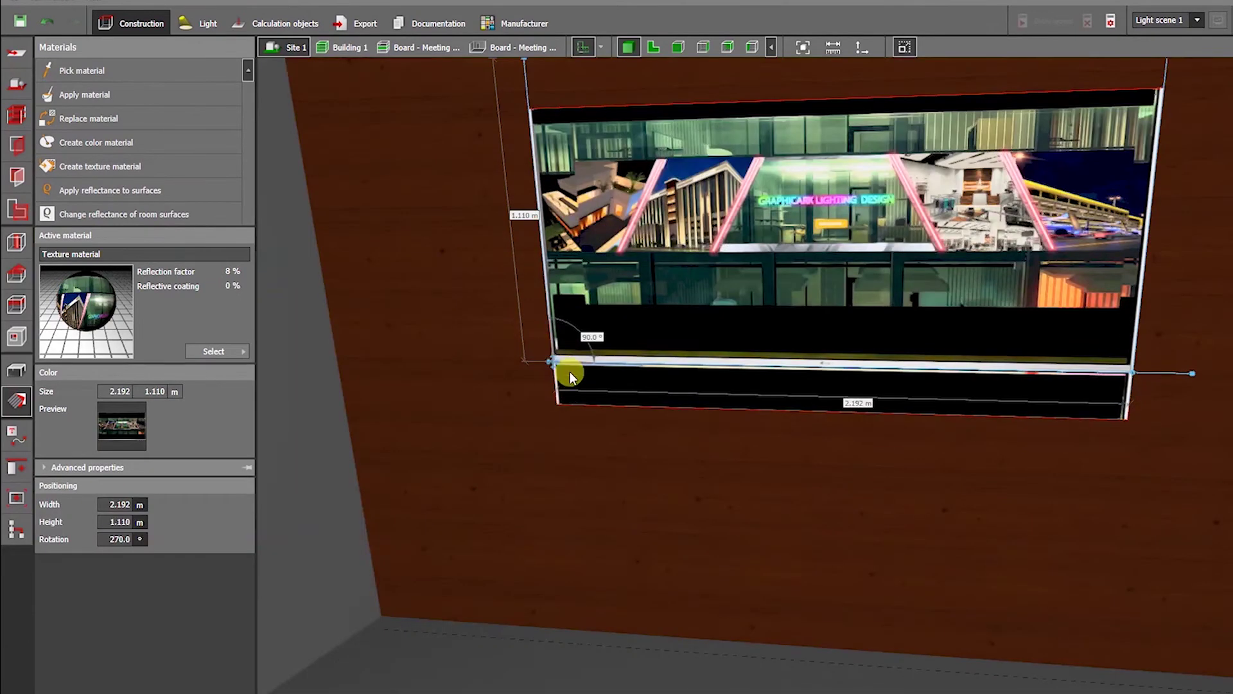
key("Escape")
Examine the furnished and textured meeting room from several angles and distances
right_click_drag(560, 398, 708, 434)
scroll(758, 443, "down", 5)
middle_click_drag(707, 434, 807, 453)
scroll(807, 453, "up", 3)
right_click_drag(807, 454, 893, 418)
left_click_drag(894, 419, 743, 503)
key("super")
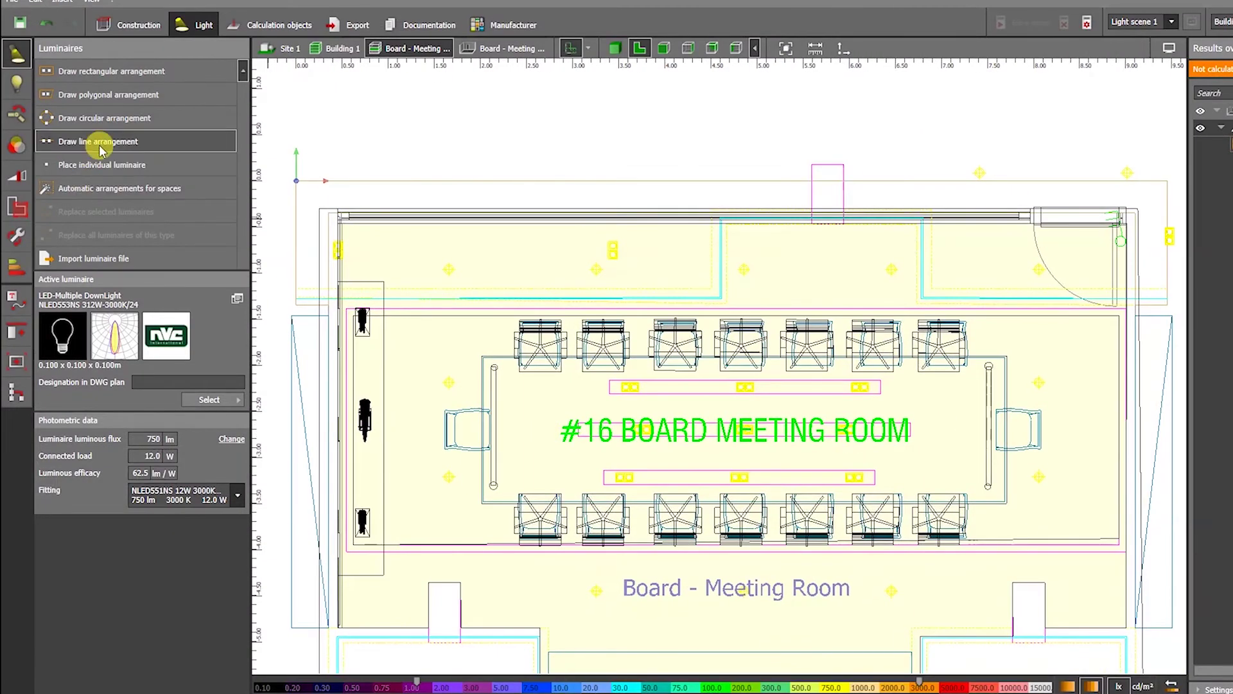
Lay out a line arrangement of 2 downlights at one end of the slot above the room label and set them edge to edge
scroll(619, 372, "up", 5)
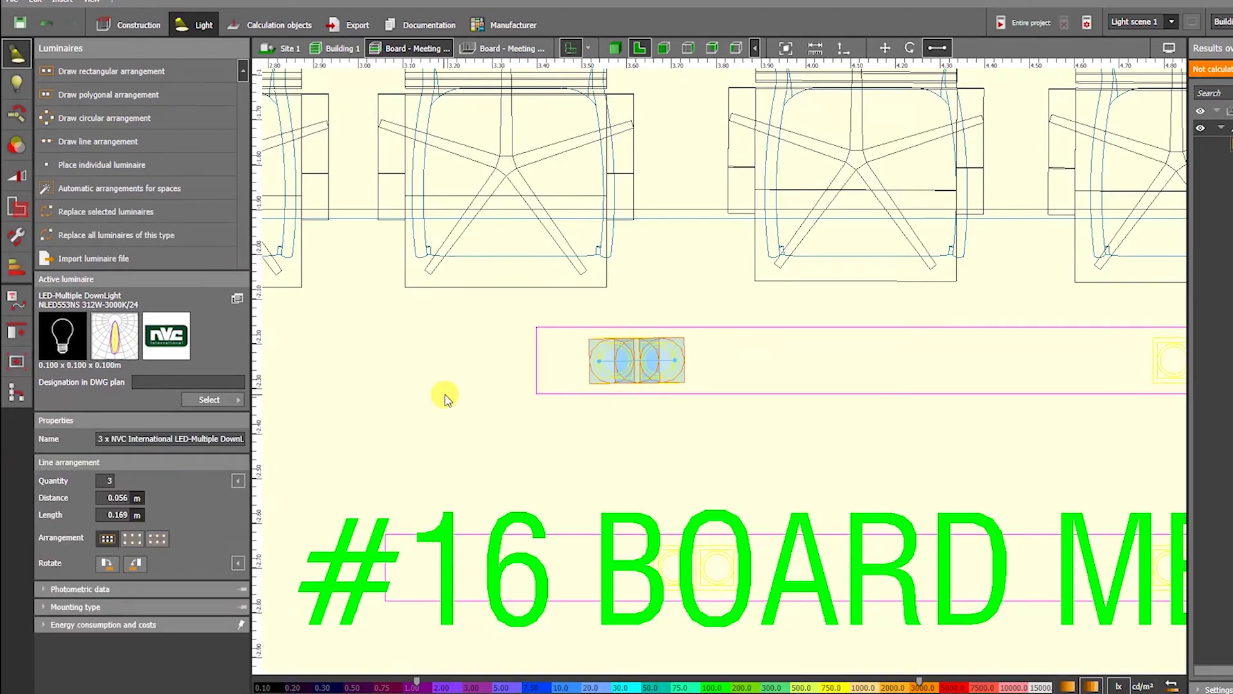
scroll(627, 325, "up", 2)
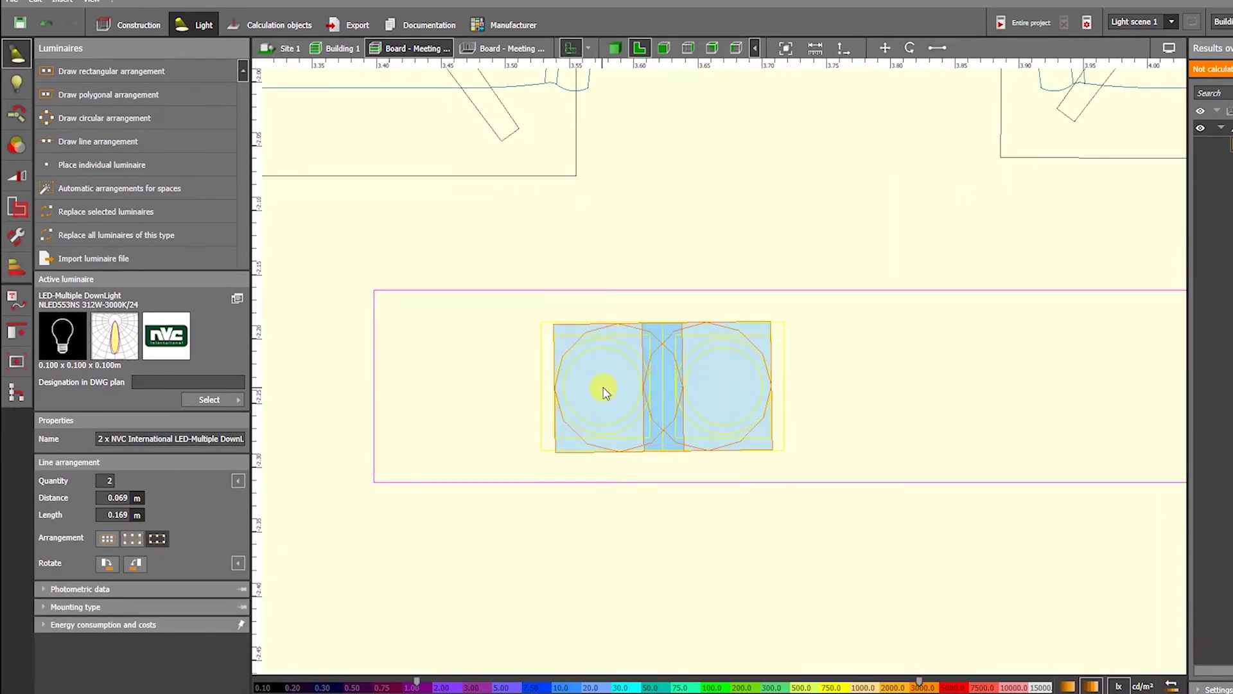
left_click(714, 365)
right_click(712, 363)
left_click_drag(707, 269, 773, 485)
right_click(729, 381)
left_click(736, 387)
left_click_drag(758, 380, 805, 379)
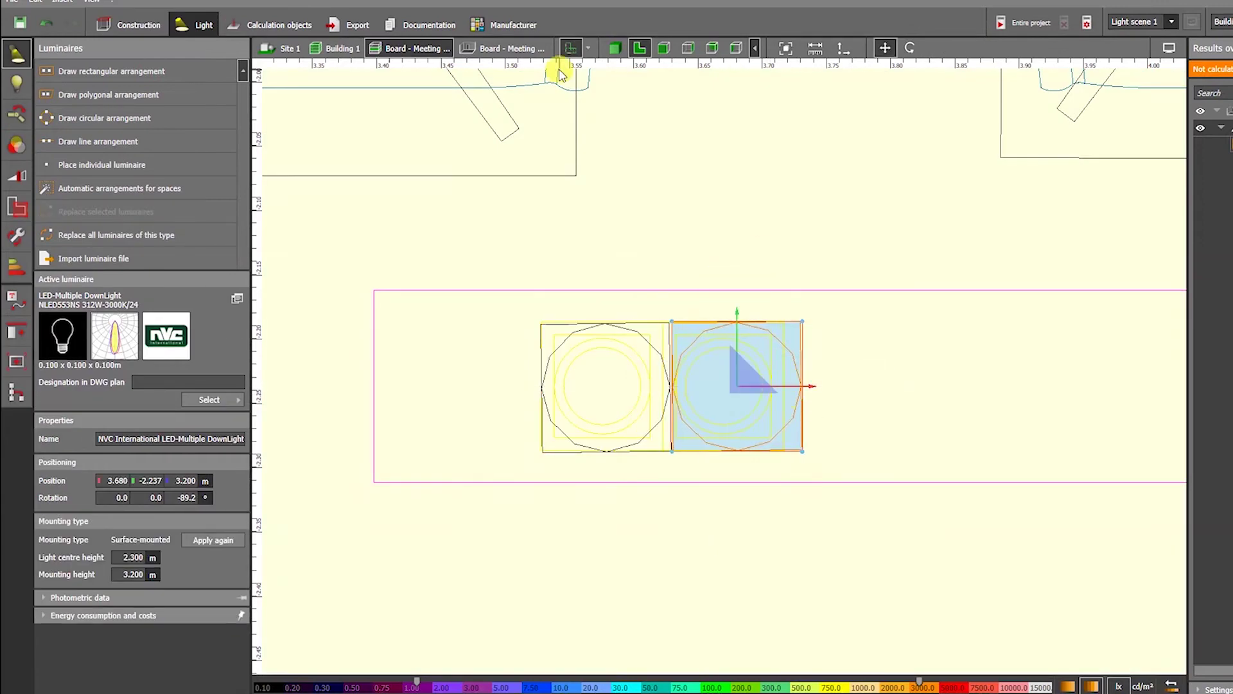
Select the pair of downlights in 3D and lower it into the ceiling slot in the side elevation
left_click(614, 47)
scroll(715, 408, "up", 5)
right_click_drag(715, 407, 756, 186)
left_click(787, 249)
left_click(757, 145)
right_click(757, 144)
left_click(765, 151)
right_click_drag(768, 286, 961, 33)
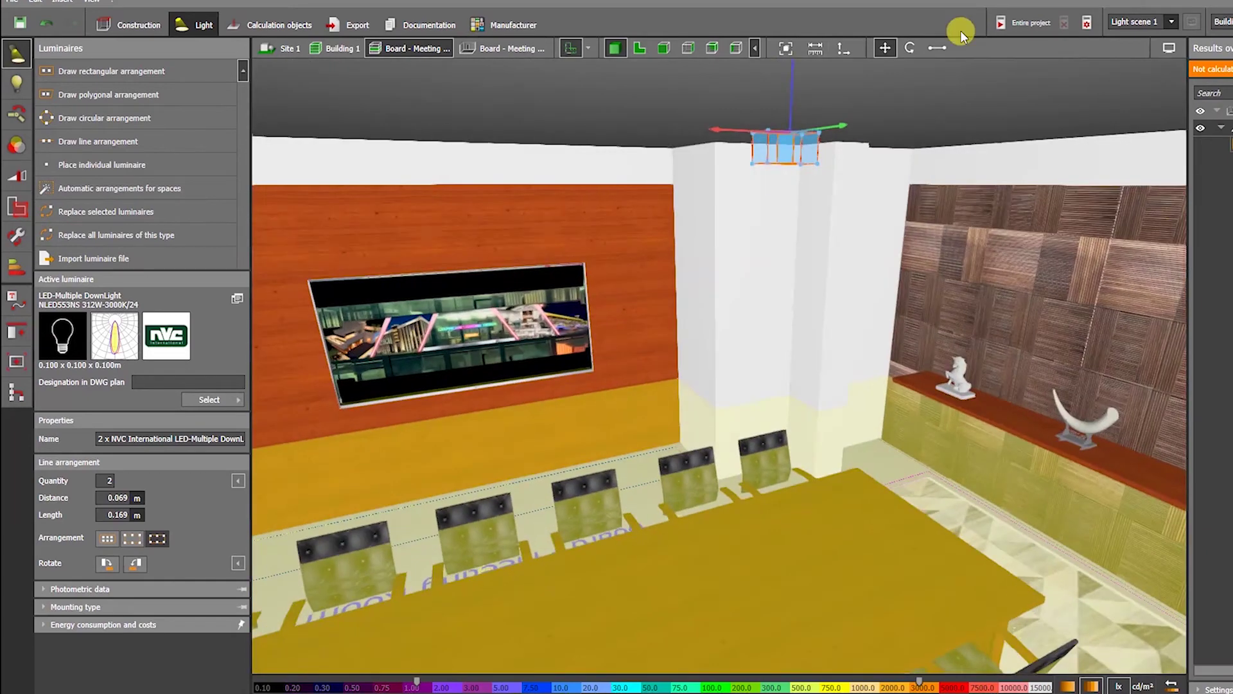
left_click(688, 48)
scroll(904, 211, "up", 5)
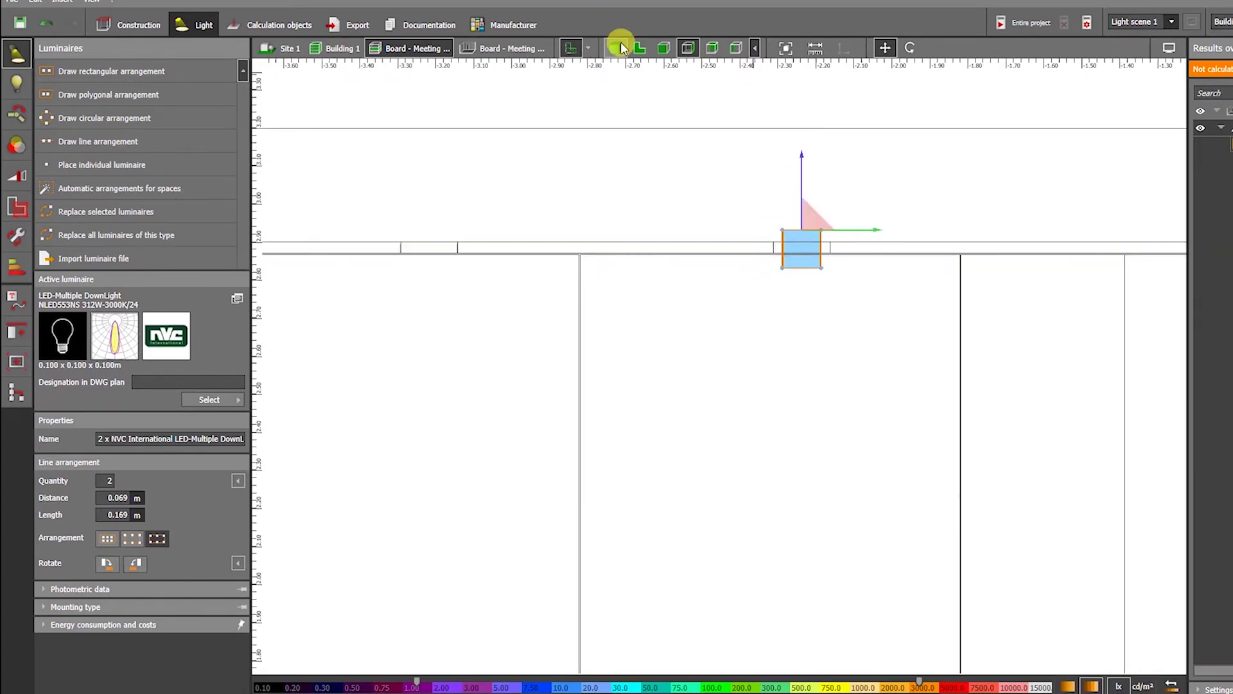
Check the downlight pair against the ceiling and copy it in plan view to the middle and far end of the slot
left_click(618, 48)
right_click_drag(879, 285, 796, 270)
left_click(688, 48)
scroll(822, 317, "up", 3)
middle_click_drag(822, 317, 851, 317)
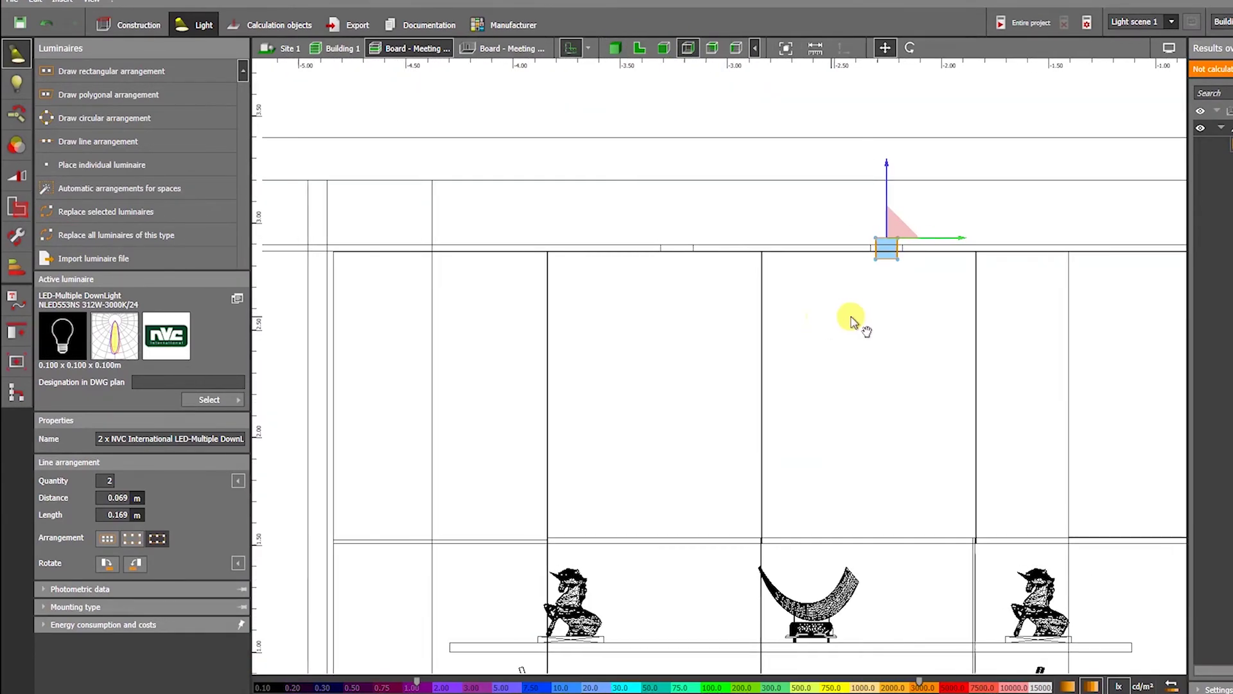
left_click(640, 48)
key("ctrl+c")
key("ctrl+v")
left_click(936, 260)
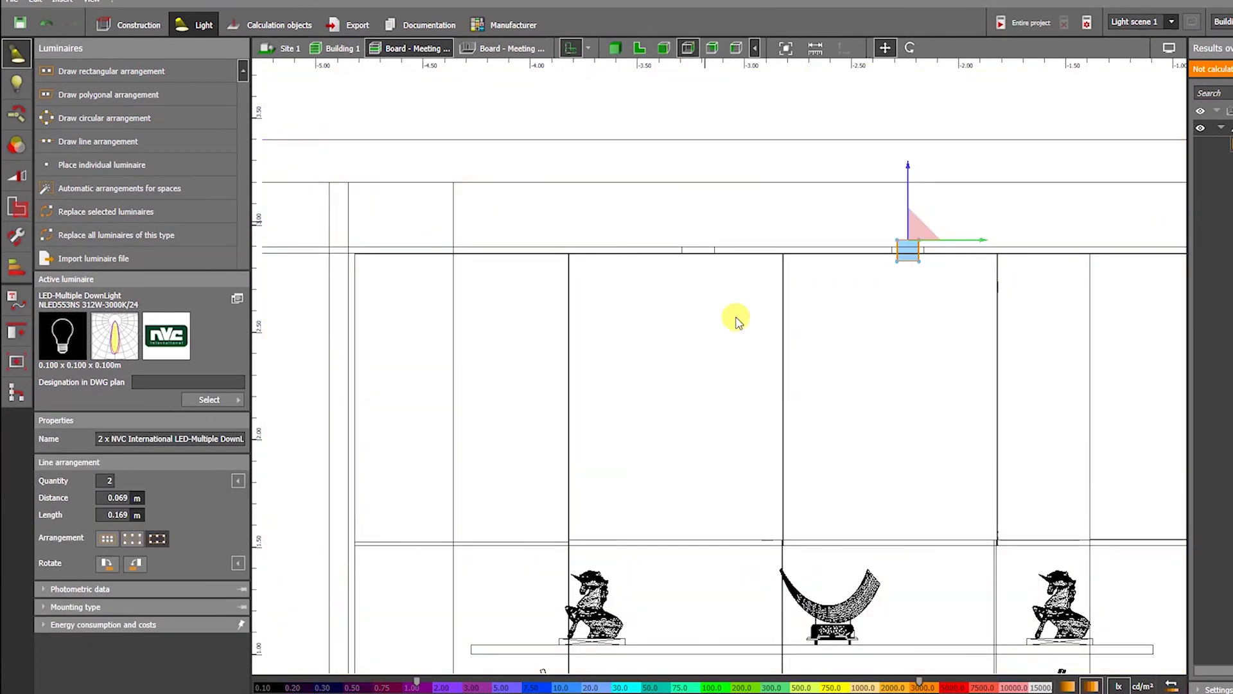
Select the three downlight pairs in the front elevation and copy them in plan view to the slot below the room label
scroll(736, 317, "down", 2)
middle_click_drag(736, 317, 529, 321)
left_click(663, 48)
scroll(829, 282, "up", 2)
left_click(859, 340)
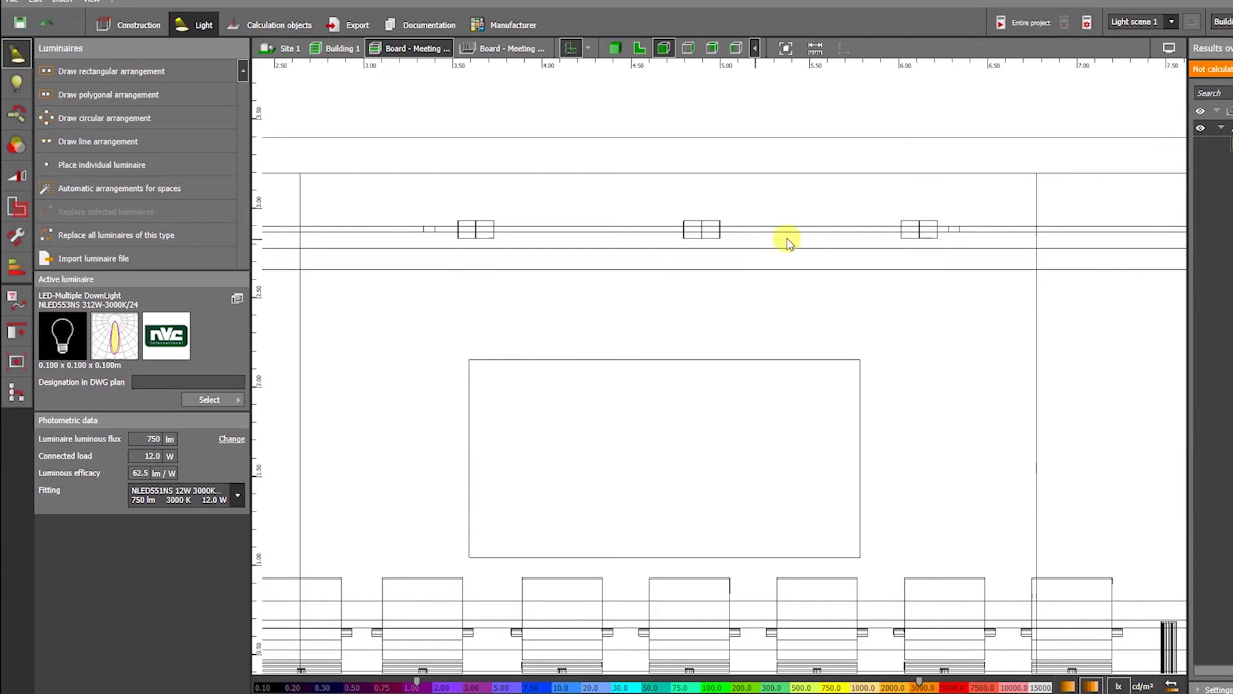
left_click_drag(442, 225, 944, 262)
left_click(640, 48)
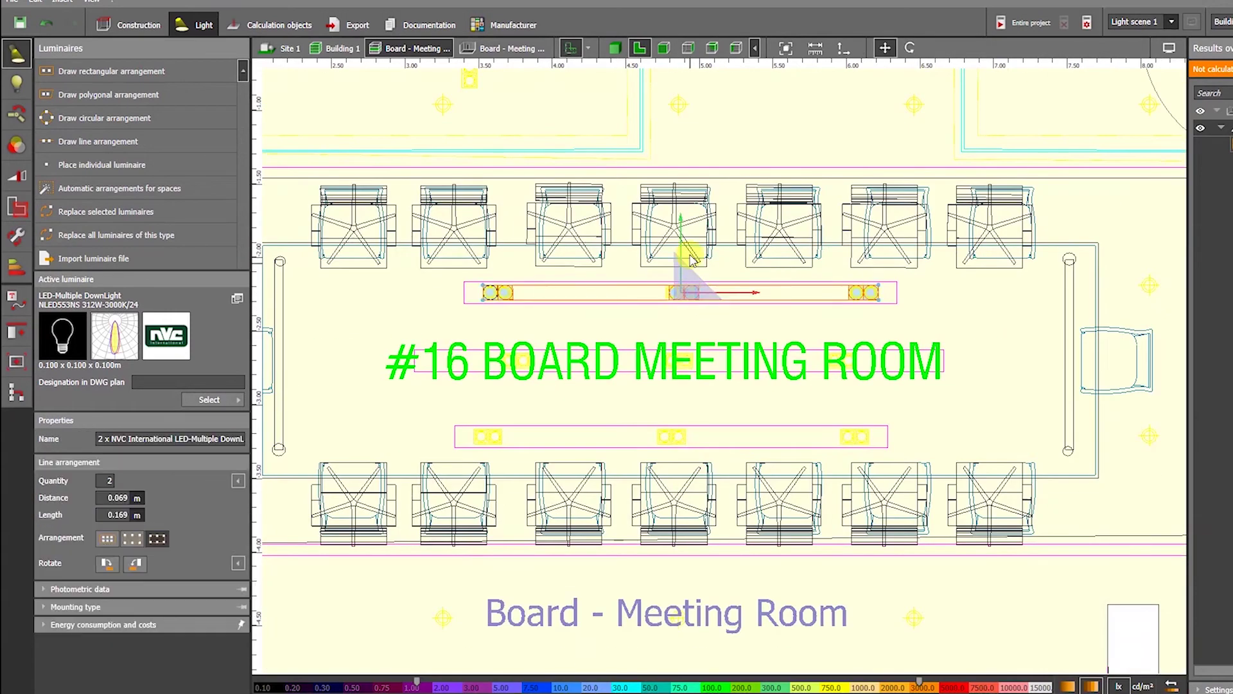
scroll(610, 494, "up", 3)
left_click_drag(760, 380, 740, 388)
scroll(693, 455, "down", 2)
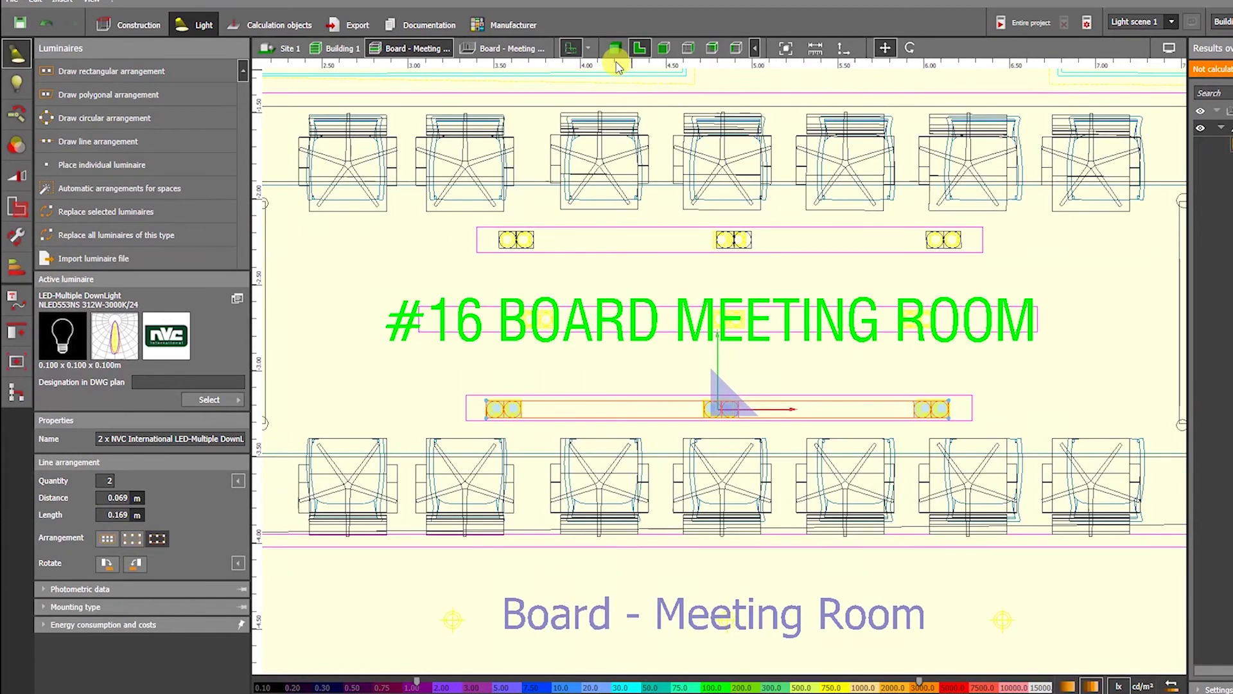
Check the copied downlight pairs against the ceiling in the elevation views
left_click(664, 47)
left_click(712, 48)
right_click_drag(734, 291, 719, 366)
left_click(680, 377)
Lay out an edge-to-edge line arrangement of 5 NLED1102D 9W LED spotlights, about 6.52 m long, along the window wall in plan view
left_click(640, 48)
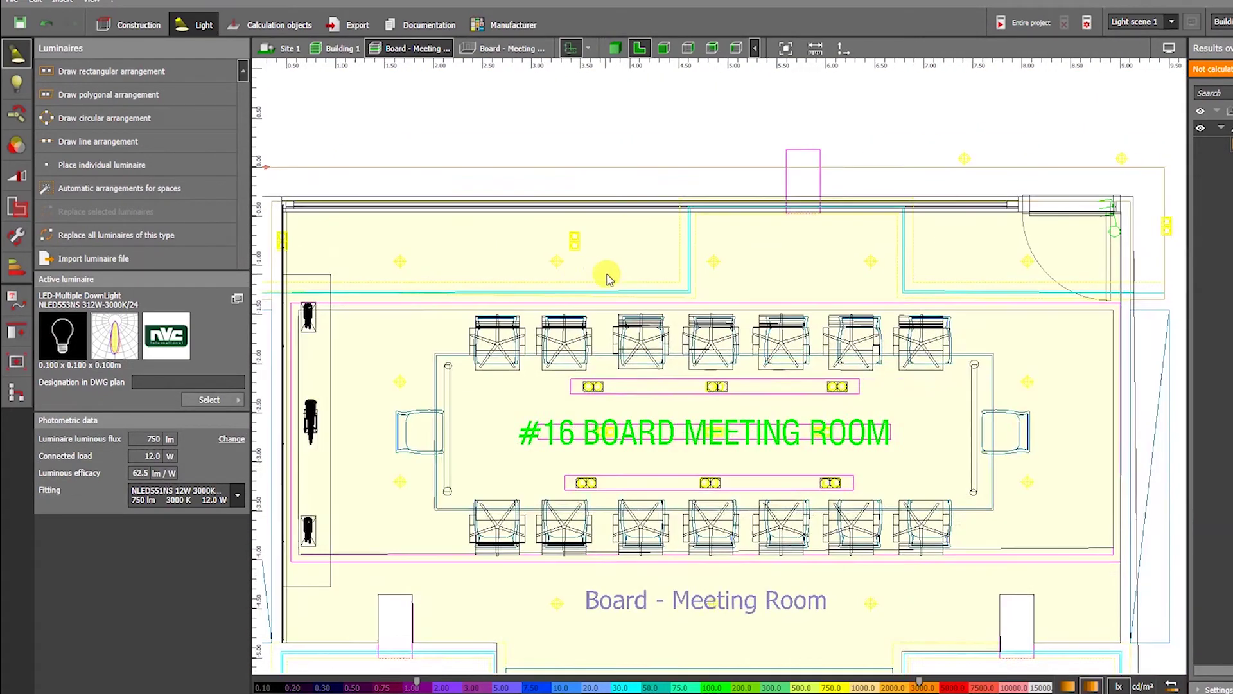
left_click(210, 400)
left_click(319, 140)
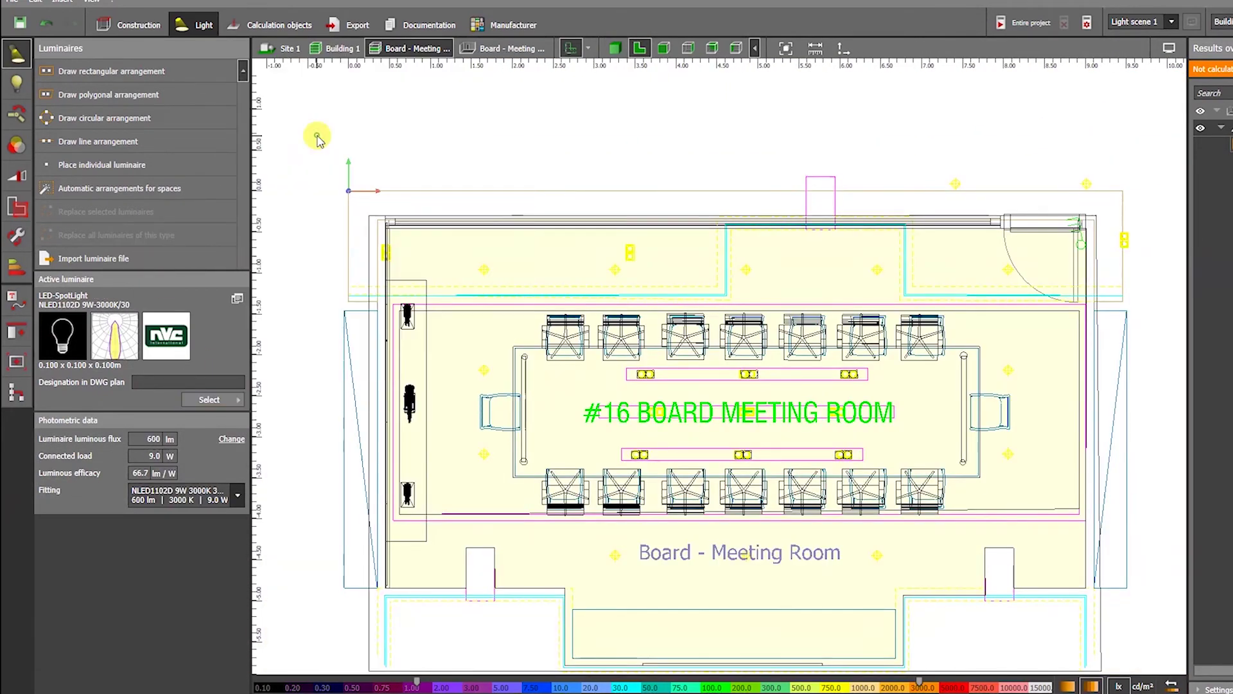
left_click(102, 142)
left_click(1004, 244)
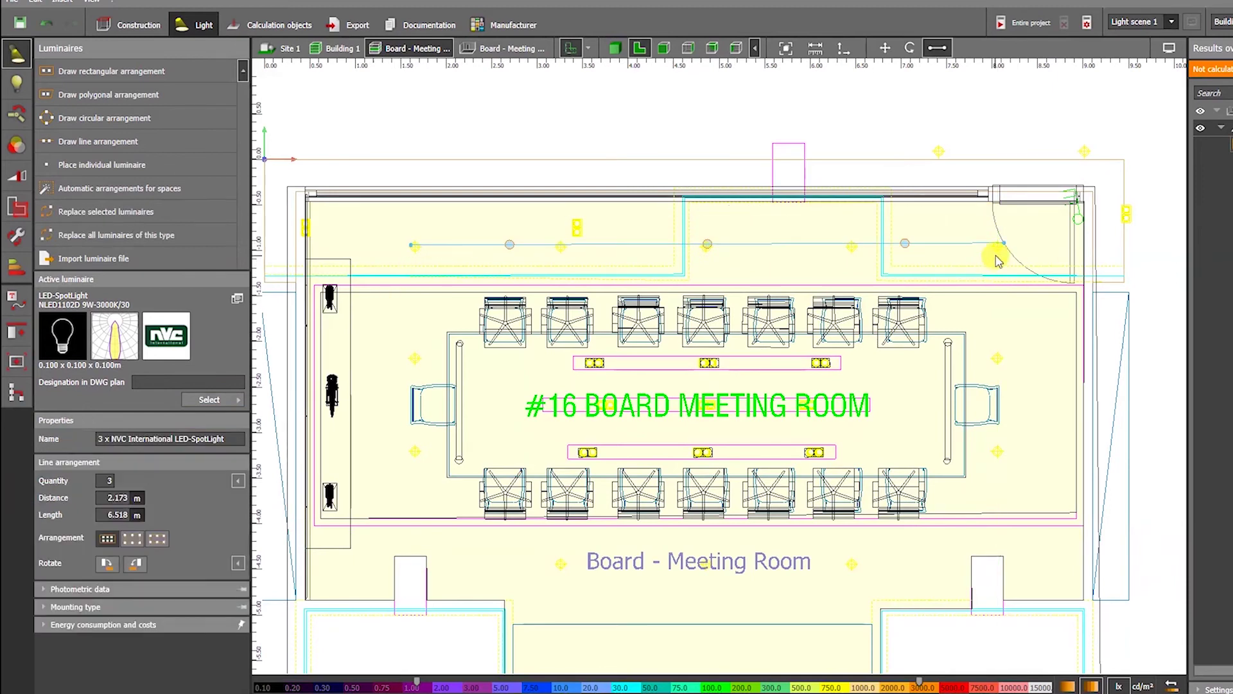
scroll(968, 246, "up", 2)
middle_click_drag(594, 317, 874, 288)
Raise the row of 5 spotlights into the ceiling in the side elevation
left_click(688, 47)
scroll(919, 276, "up", 5)
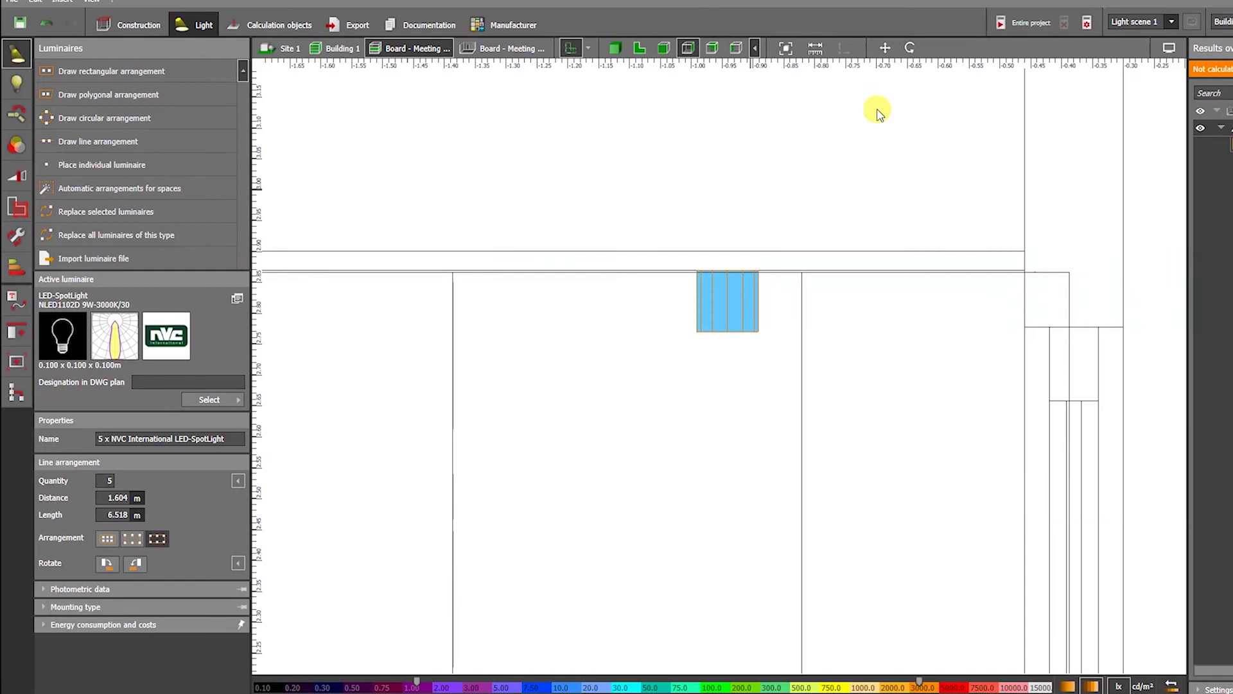
scroll(737, 152, "up", 3)
scroll(697, 212, "down", 3)
Select the window-side spotlight row in 3D and examine its mounting height
left_click(615, 47)
scroll(781, 321, "down", 5)
left_click(999, 198)
left_click_drag(1000, 199, 729, 192)
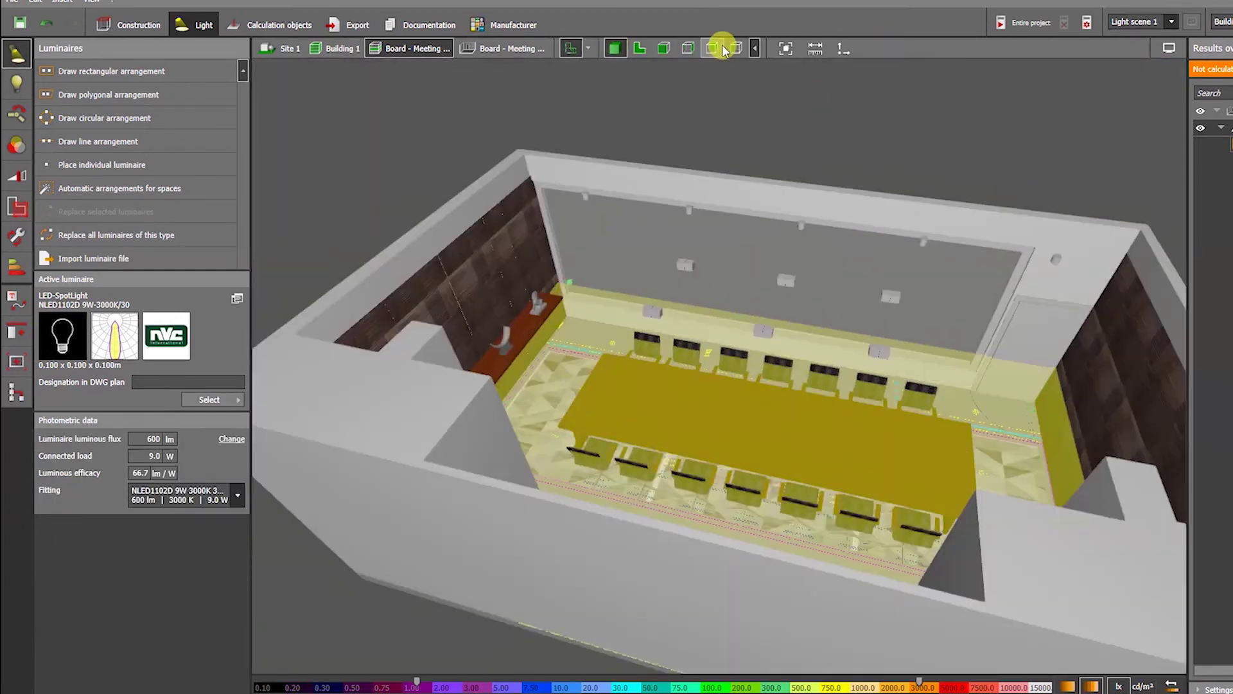
left_click(803, 226)
left_click(45, 588)
left_click(47, 667)
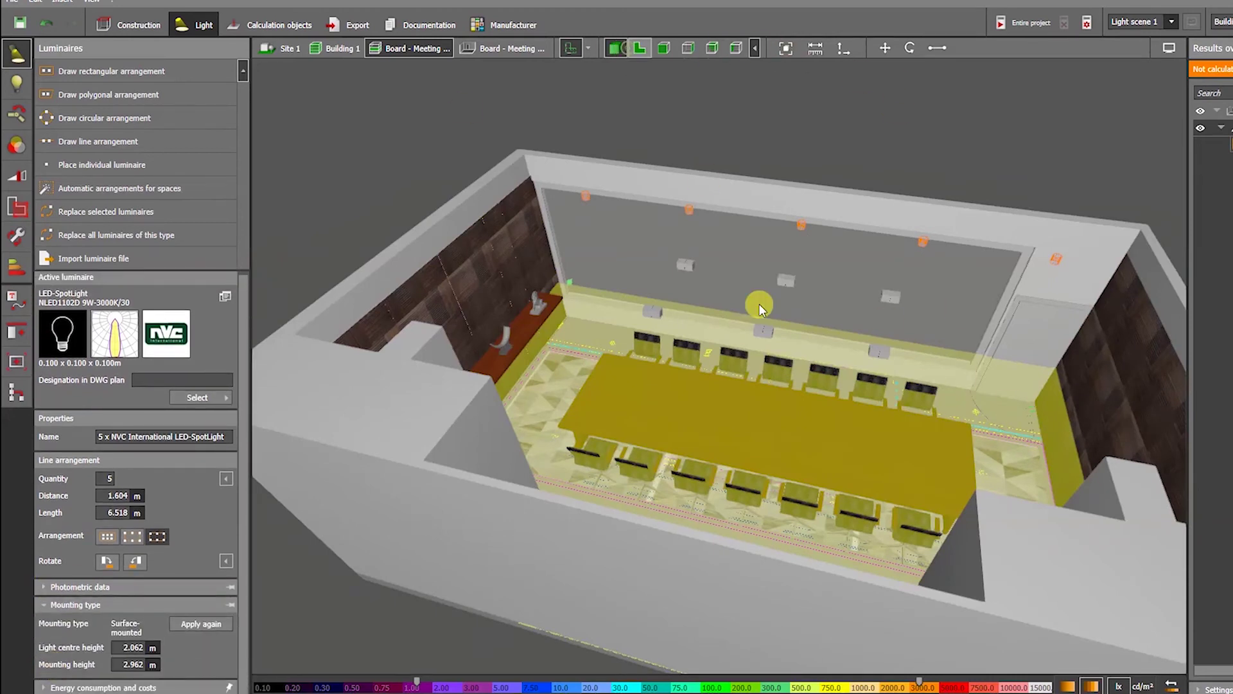
Lay out an edge-to-edge line arrangement of 3 spotlights, about 3.26 m long, across the black-wall-side room label in plan view and edit its mounting height
left_click(639, 48)
scroll(745, 463, "up", 1)
middle_click_drag(746, 462, 650, 327)
left_click(122, 140)
scroll(750, 524, "up", 2)
middle_click_drag(750, 524, 614, 435)
scroll(471, 402, "up", 3)
left_click(473, 381)
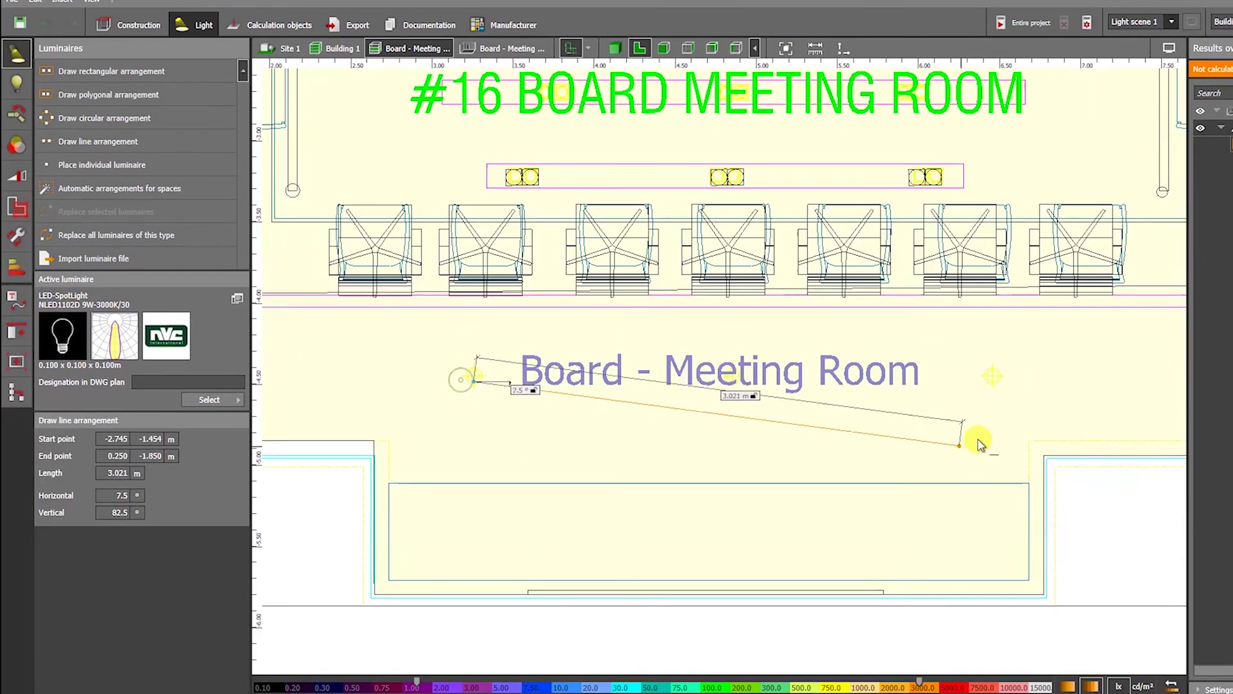
left_click(980, 380)
scroll(495, 429, "up", 1)
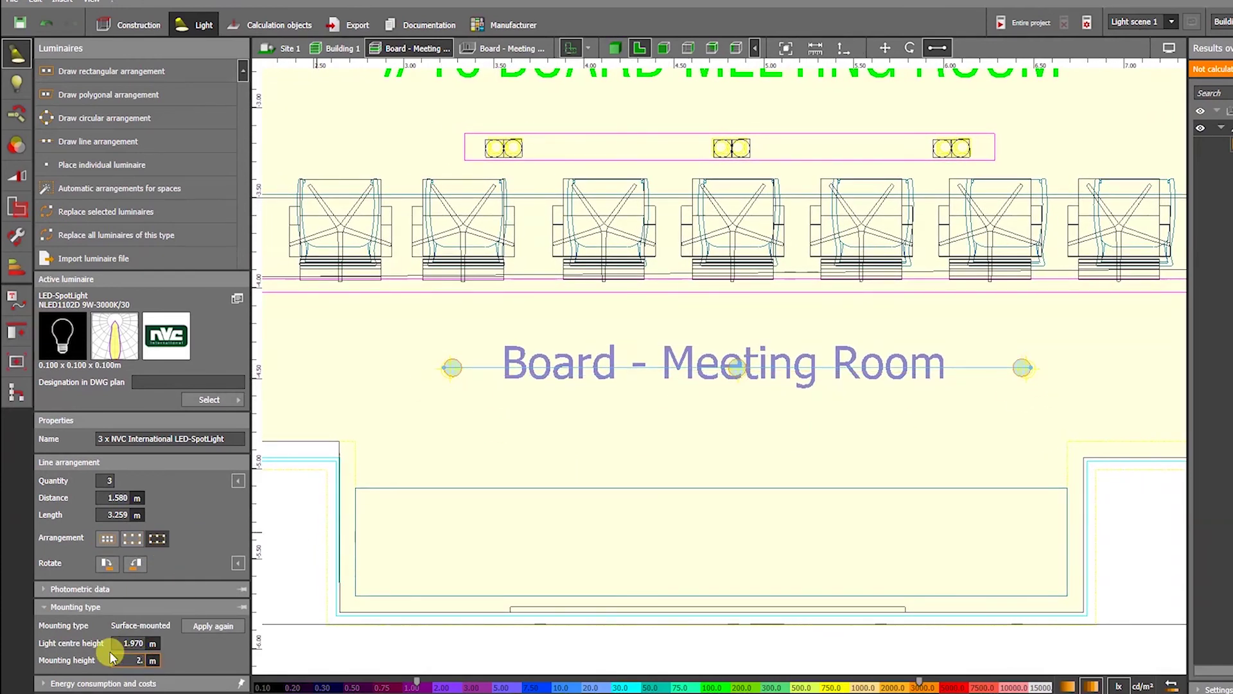
scroll(722, 521, "down", 3)
scroll(430, 262, "up", 3)
Lay out an edge-to-edge line arrangement of 2 spotlights, about 1.12 m long, behind the end chair near the sculpture shelf
left_click(98, 142)
scroll(497, 291, "up", 1)
middle_click_drag(497, 291, 448, 282)
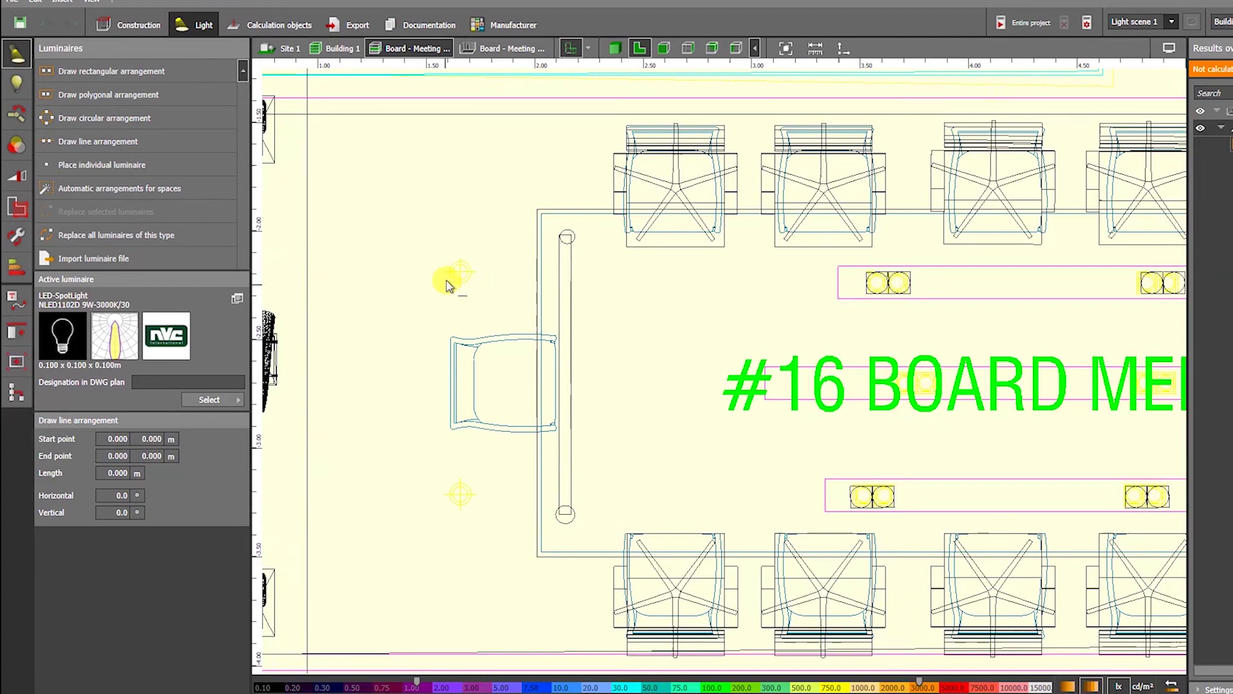
left_click(462, 507)
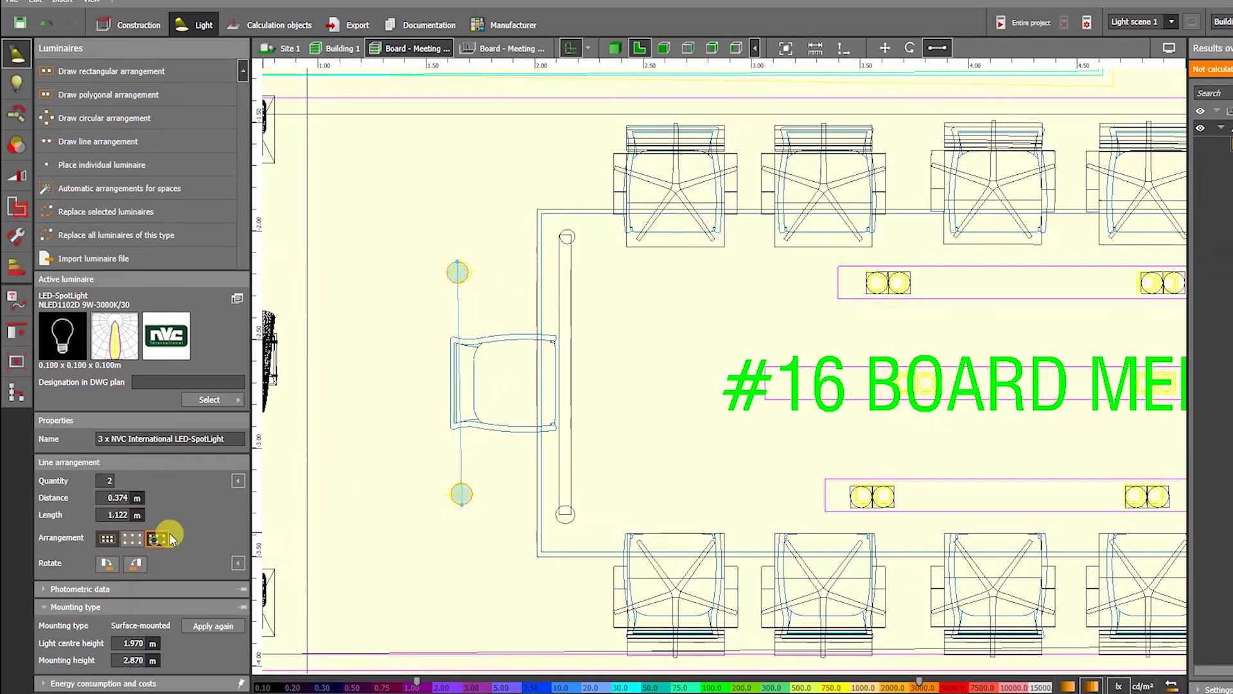